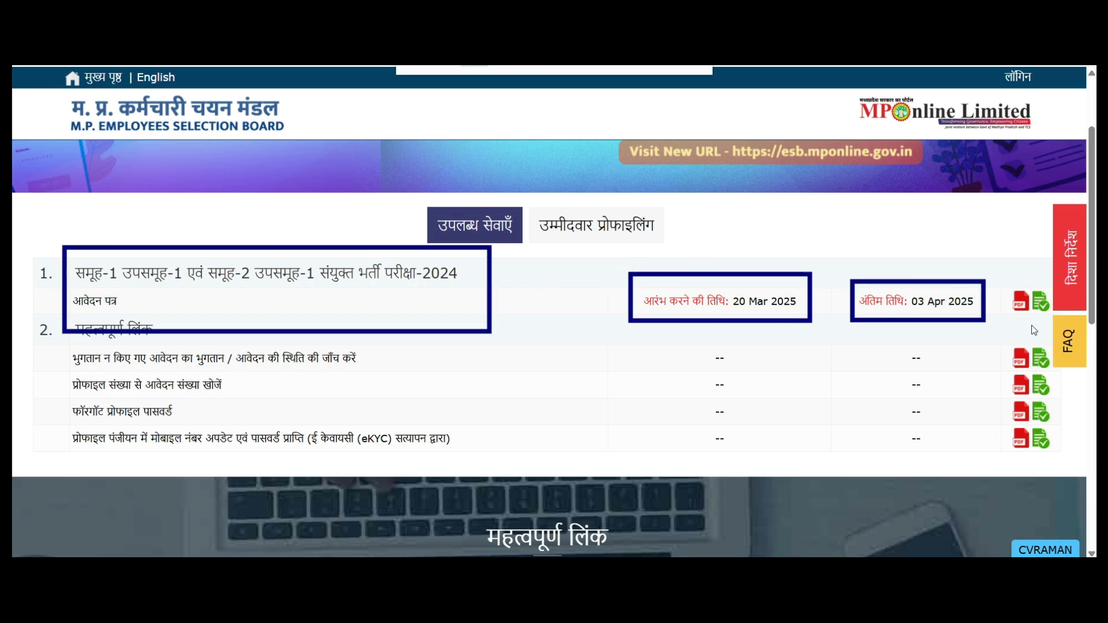
- Show the 'उम्मीदवार प्रोफाइलिंग' candidate profiling links on the ESB home page
left_click_drag(1027, 276, 1056, 336)
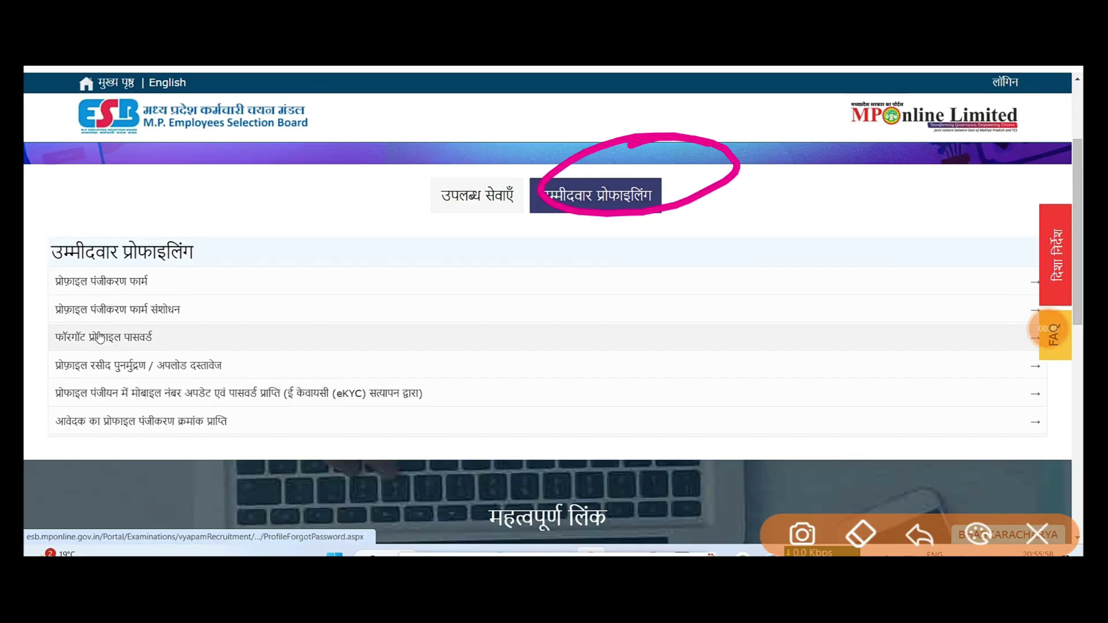
- Open the 'प्रोफ़ाइल पंजीकरण फार्म संशोधन' amendment page from the candidate profiling list
mouse_move(140, 292)
left_mouse_down()
mouse_move(203, 273)
mouse_move(154, 322)
left_mouse_up()
key("Escape")
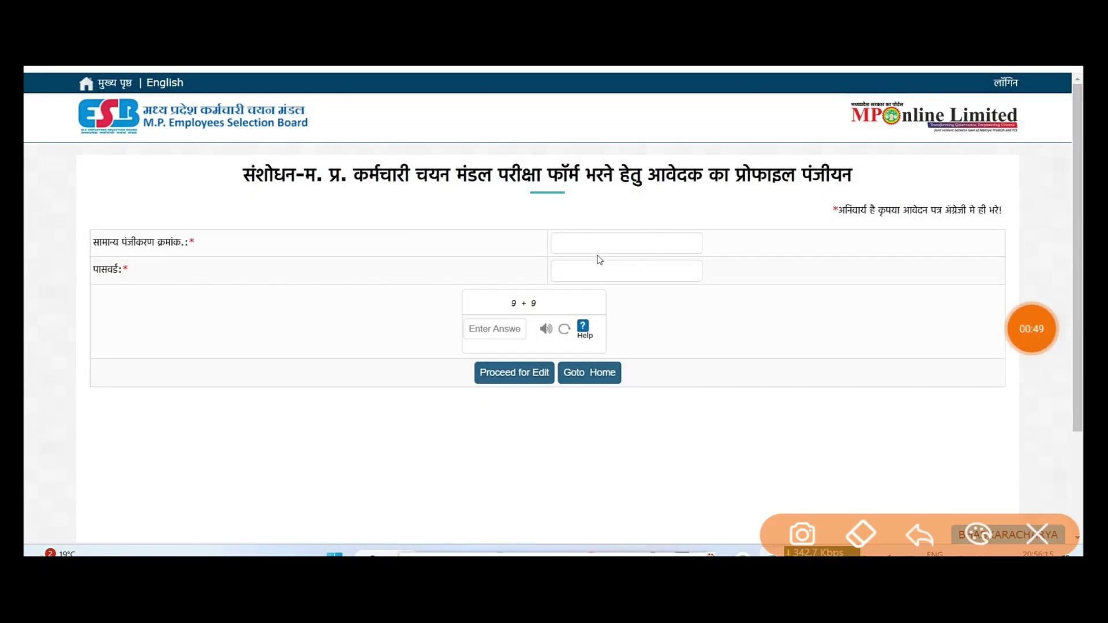
mouse_move(495, 204)
left_mouse_down()
mouse_move(600, 197)
mouse_move(565, 233)
mouse_move(655, 199)
left_mouse_up()
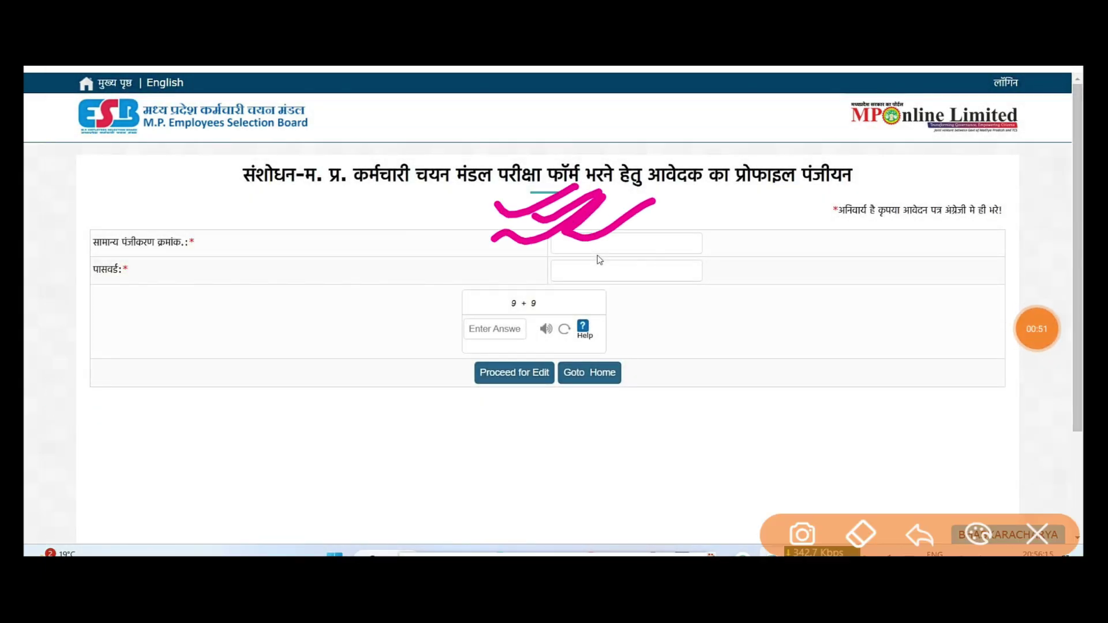
mouse_move(599, 267)
left_mouse_down()
mouse_move(508, 270)
mouse_move(611, 300)
mouse_move(491, 285)
mouse_move(577, 378)
mouse_move(505, 344)
left_mouse_up()
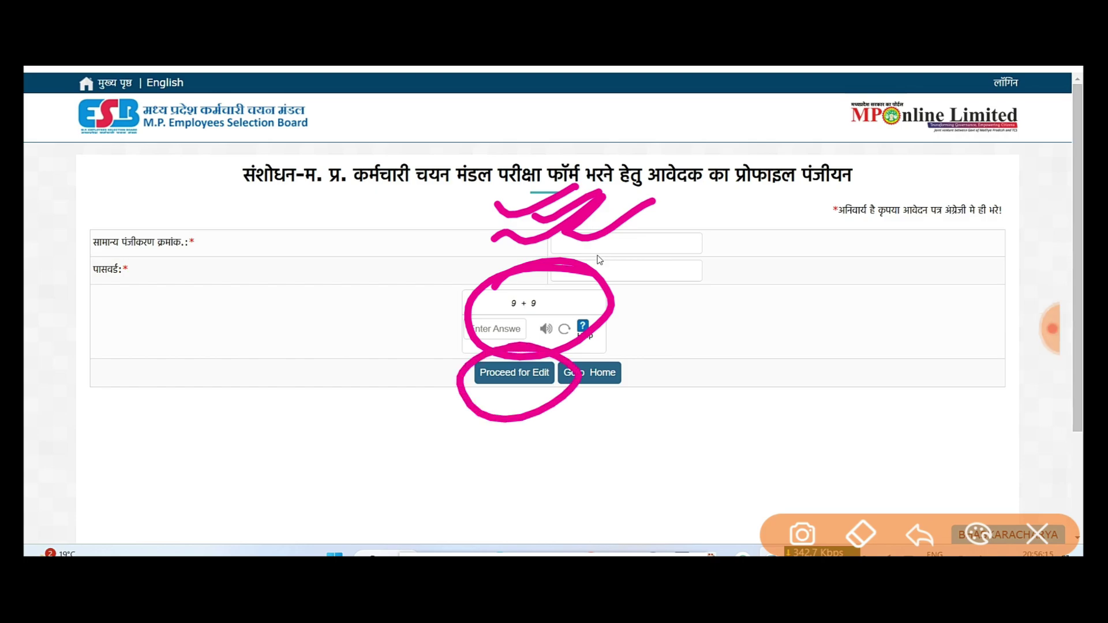
left_click_drag(267, 233, 356, 188)
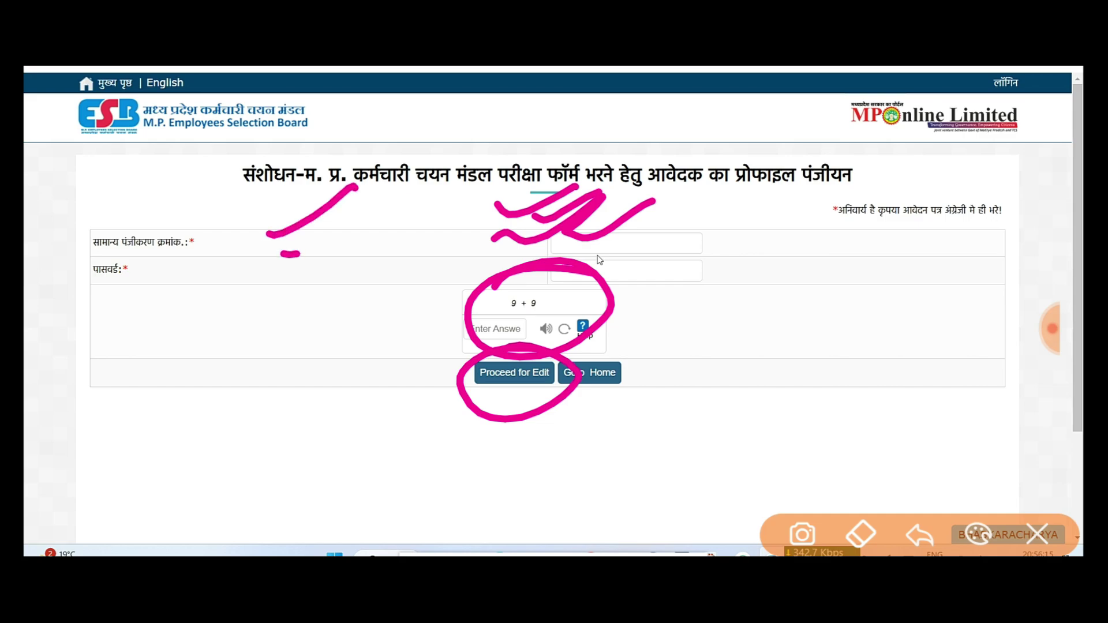
left_click_drag(283, 254, 391, 204)
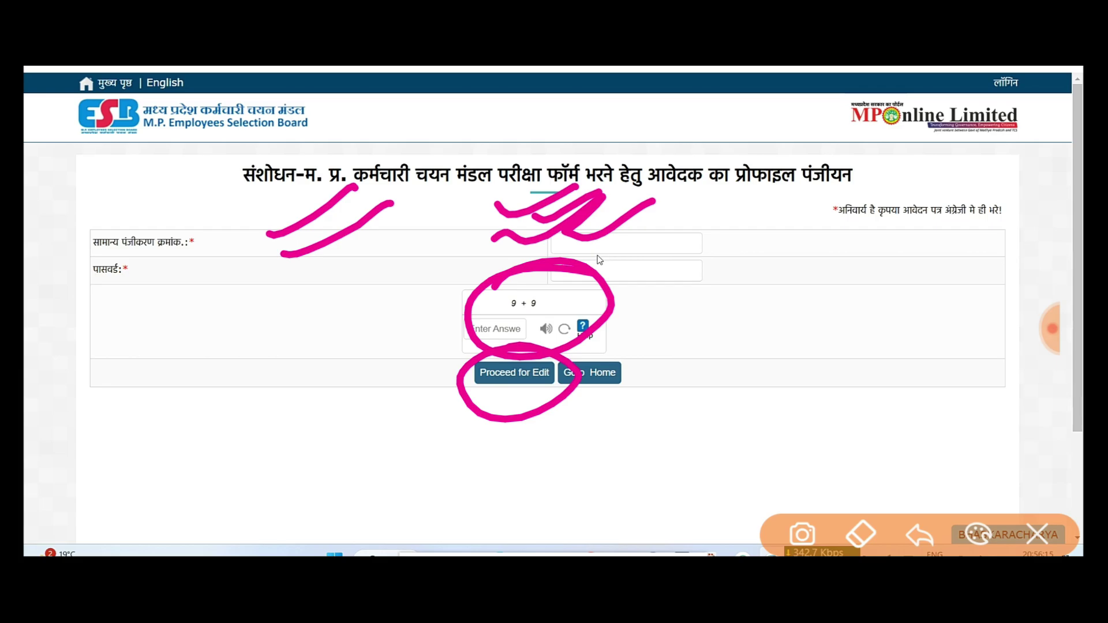
left_click_drag(274, 248, 348, 203)
left_click_drag(311, 239, 368, 210)
- Log in with registration number, password and captcha, then choose 'eKYC ओटीपी द्वारा सत्यापन'
left_click(1037, 534)
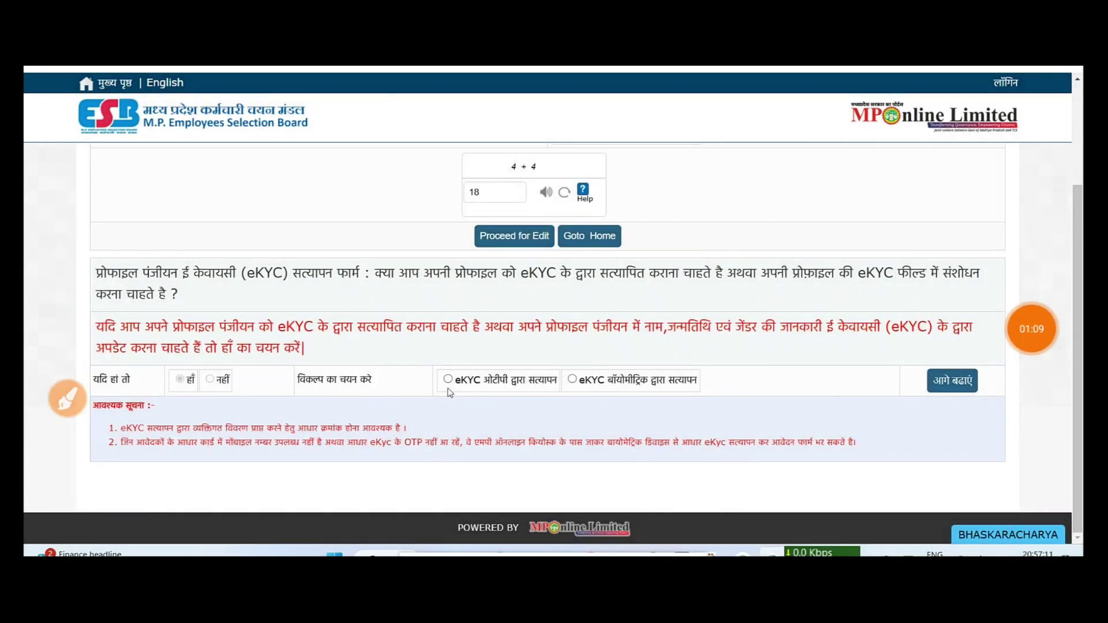
left_click(67, 398)
mouse_move(416, 361)
left_mouse_down()
mouse_move(413, 345)
mouse_move(747, 412)
mouse_move(359, 450)
left_mouse_up()
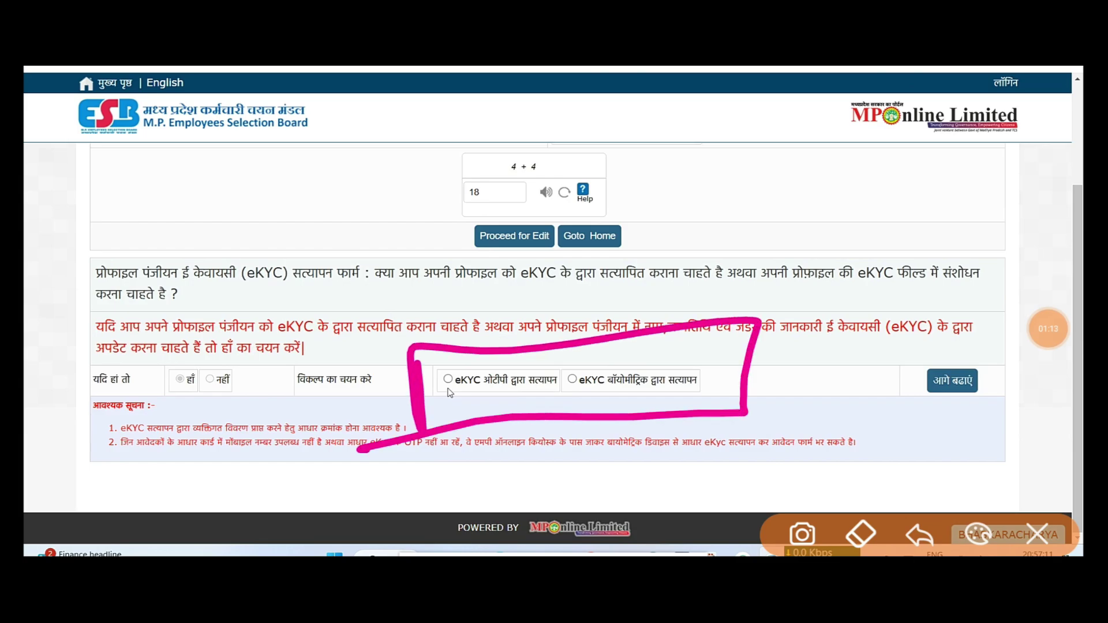
mouse_move(519, 342)
left_mouse_down()
mouse_move(578, 302)
mouse_move(523, 362)
left_mouse_up()
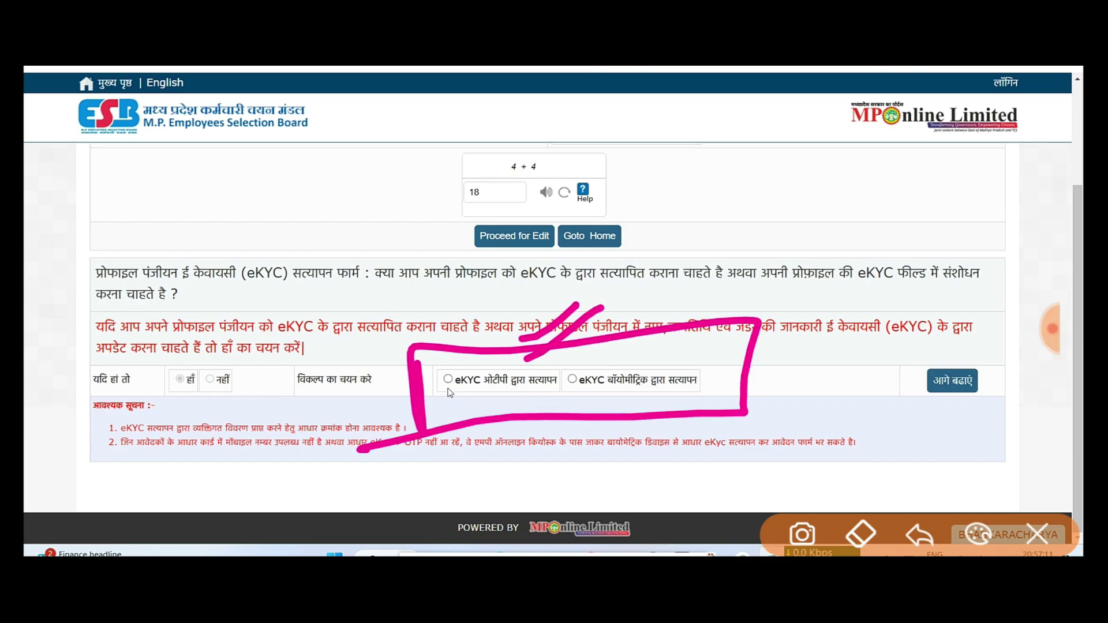
left_click_drag(647, 348, 720, 315)
left_click_drag(679, 350, 766, 305)
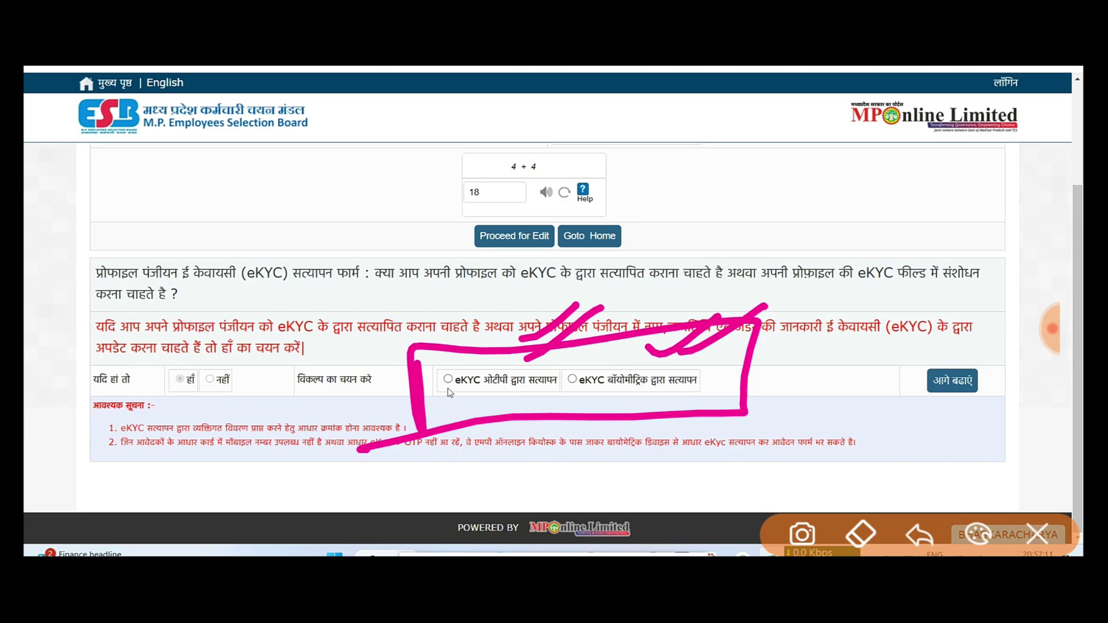
mouse_move(484, 353)
left_mouse_down()
mouse_move(427, 361)
mouse_move(584, 392)
mouse_move(404, 358)
left_mouse_up()
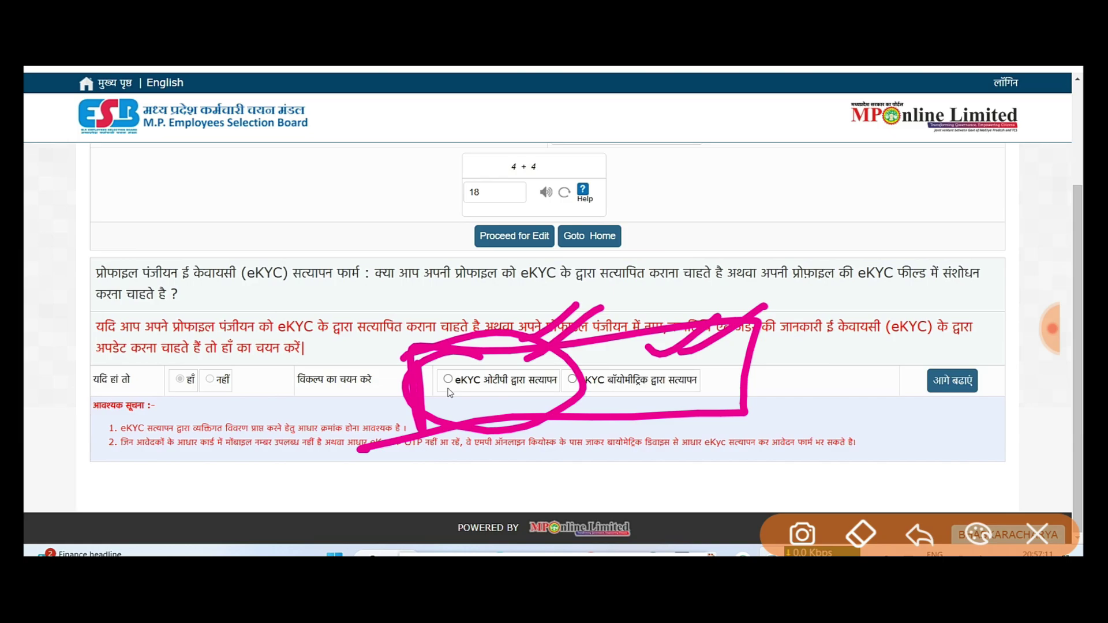
left_click_drag(689, 357, 752, 327)
left_click_drag(726, 362, 797, 333)
left_click(1037, 534)
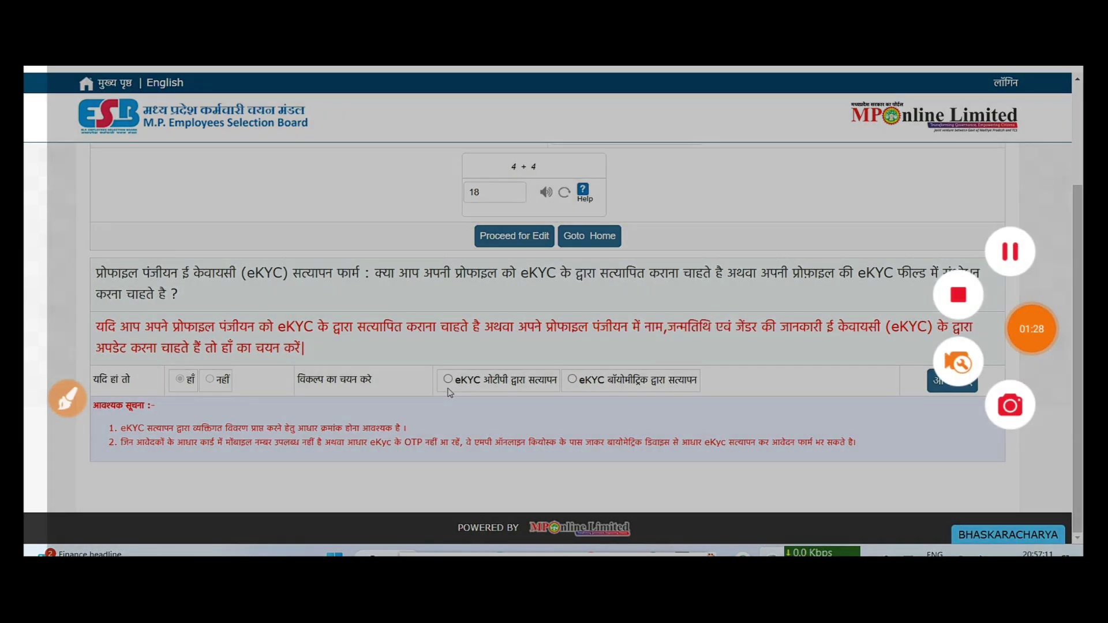
left_click(447, 379)
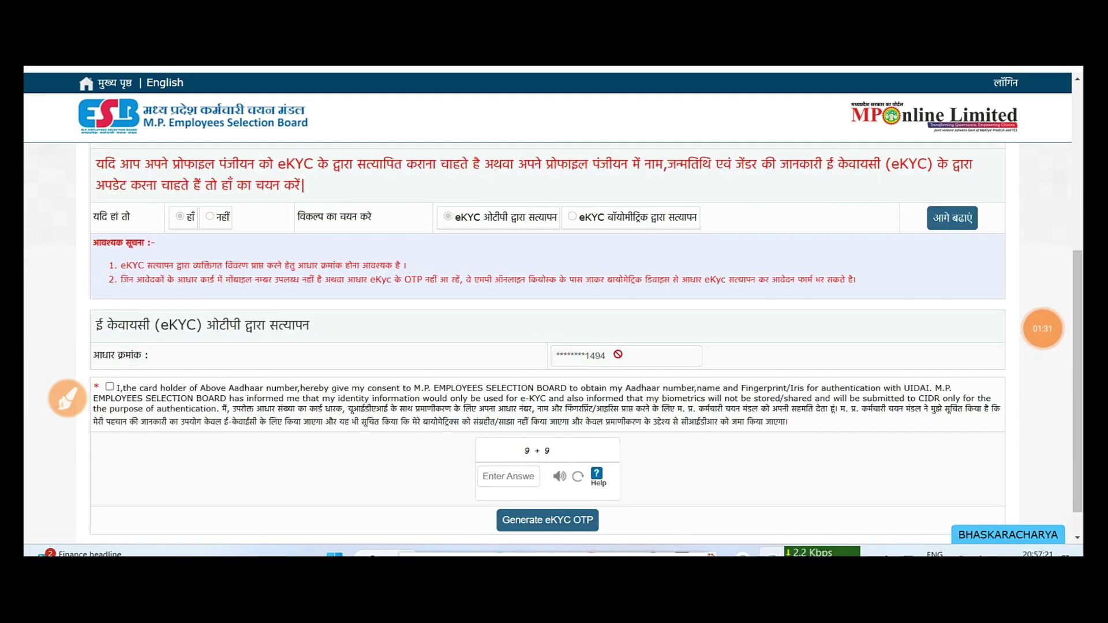
- Accept the Aadhaar eKYC consent, answer the captcha sum with 18, and generate the eKYC OTP
left_click(110, 387)
left_click(500, 473)
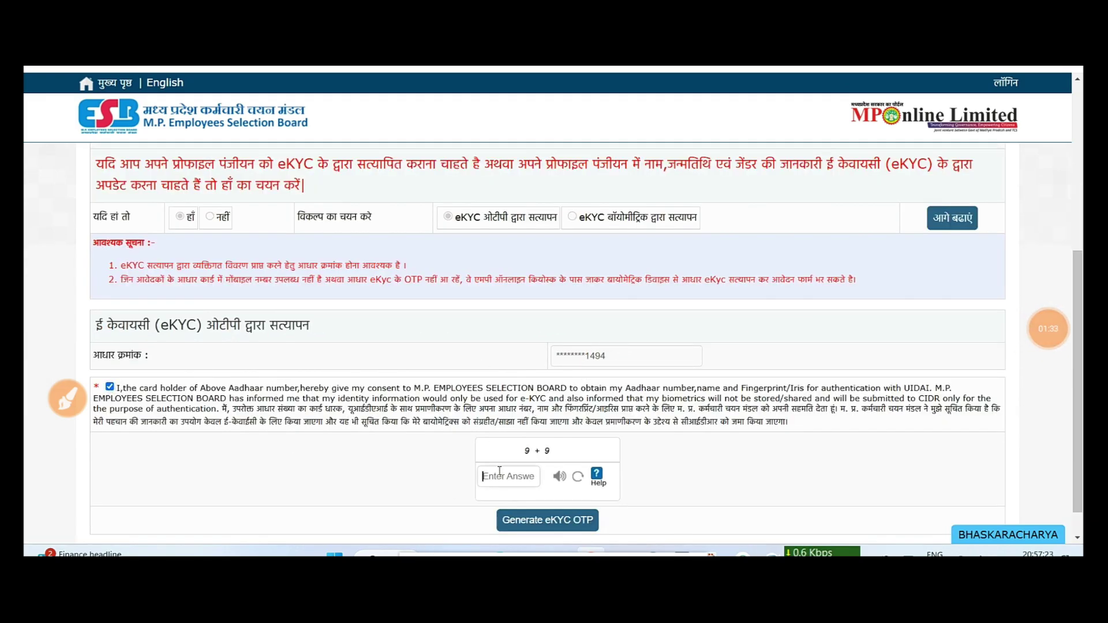
type("18")
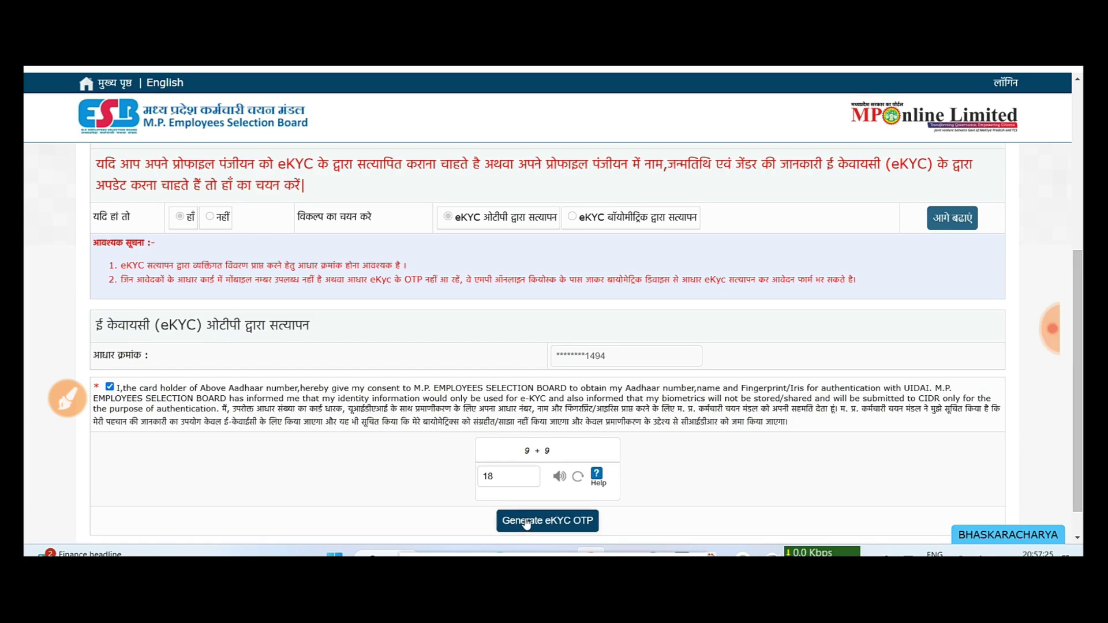
left_click(526, 521)
- Enter the received OTP, give authentication consent, and fetch the profile details
left_click(582, 375)
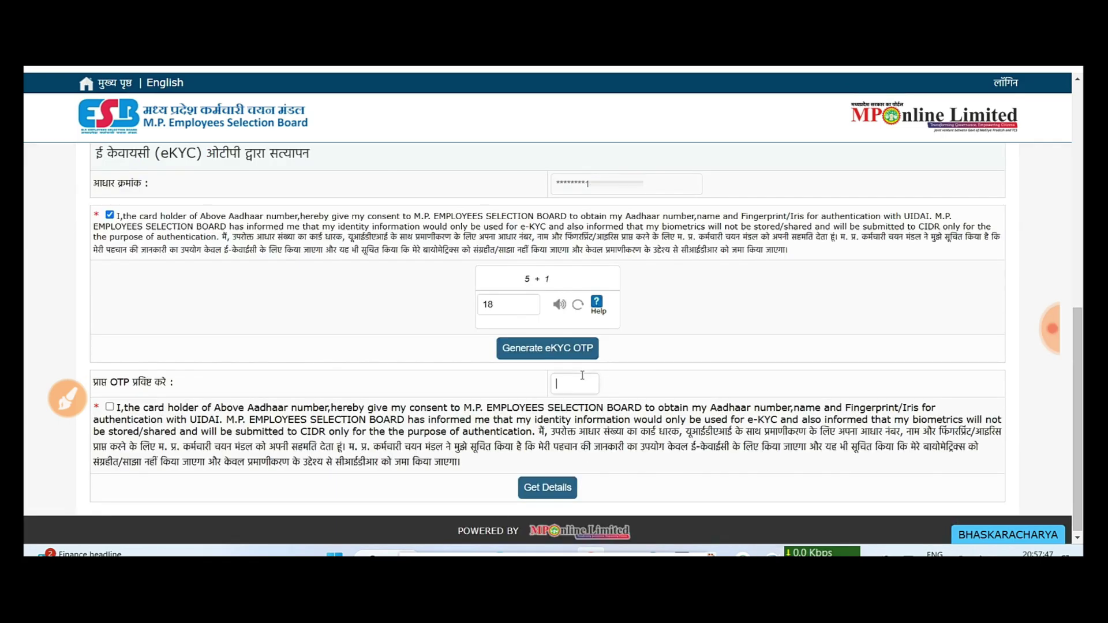
left_click(110, 407)
left_click(530, 487)
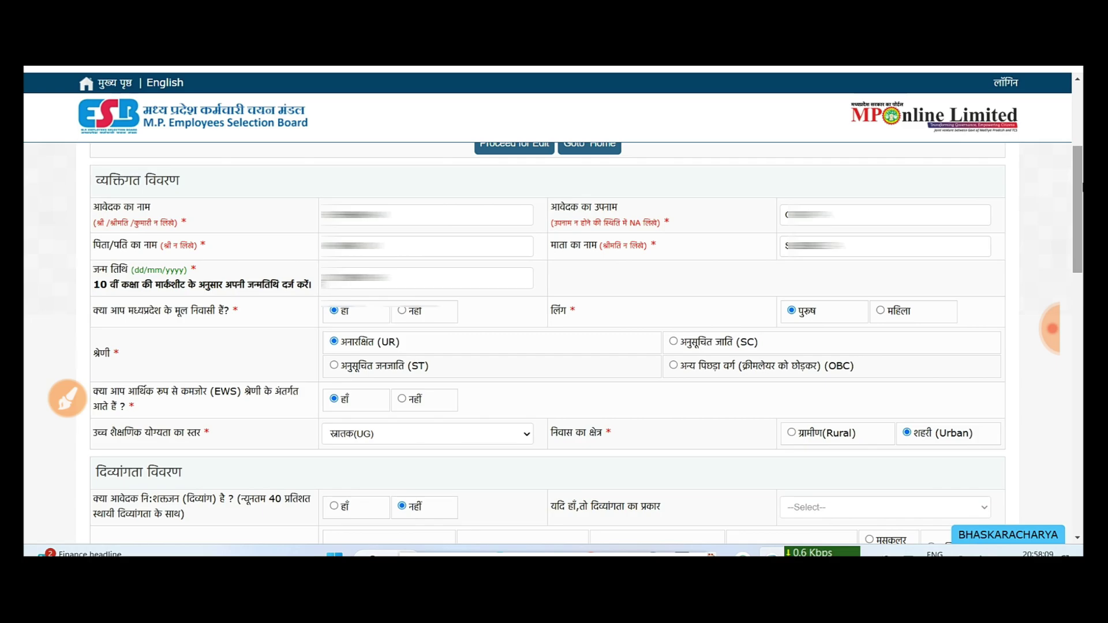
- Answer 'हाँ' to Edit/Change Documents and tick the घोषणा-पत्र declaration checkbox
scroll(548, 346, "down", 5)
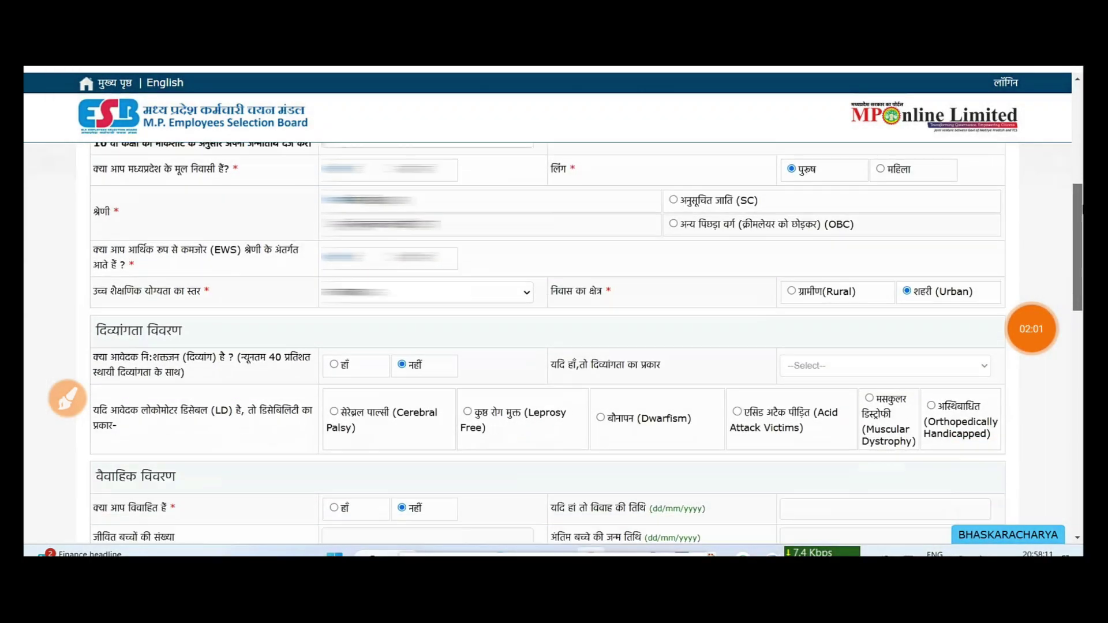
scroll(548, 347, "down", 1)
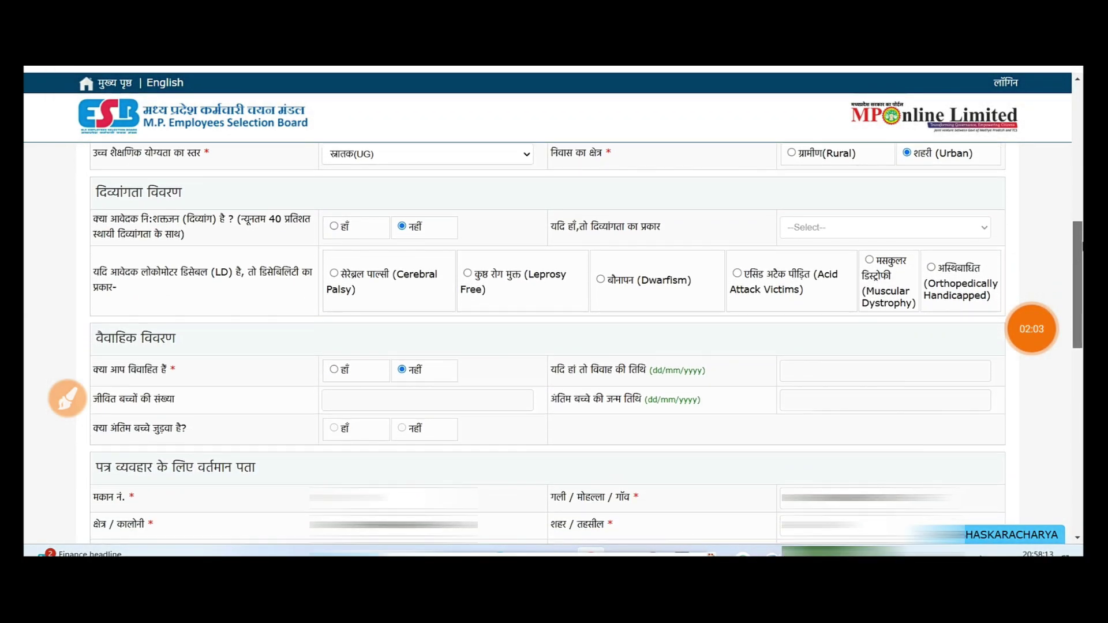
scroll(548, 346, "down", 1)
scroll(548, 347, "up", 2)
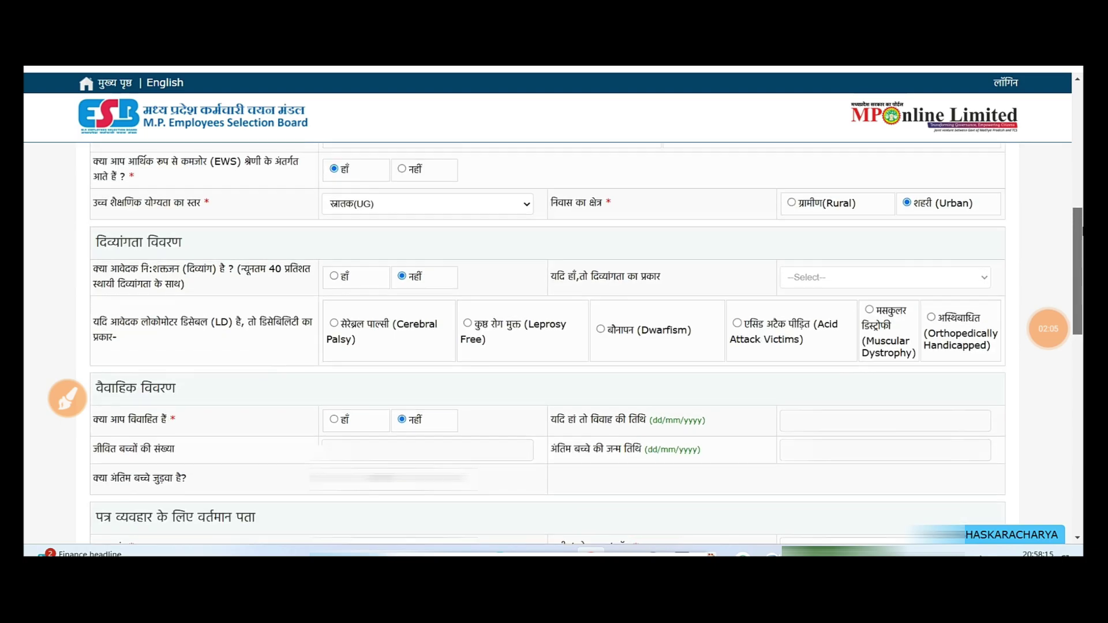
scroll(548, 347, "down", 4)
scroll(548, 346, "down", 2)
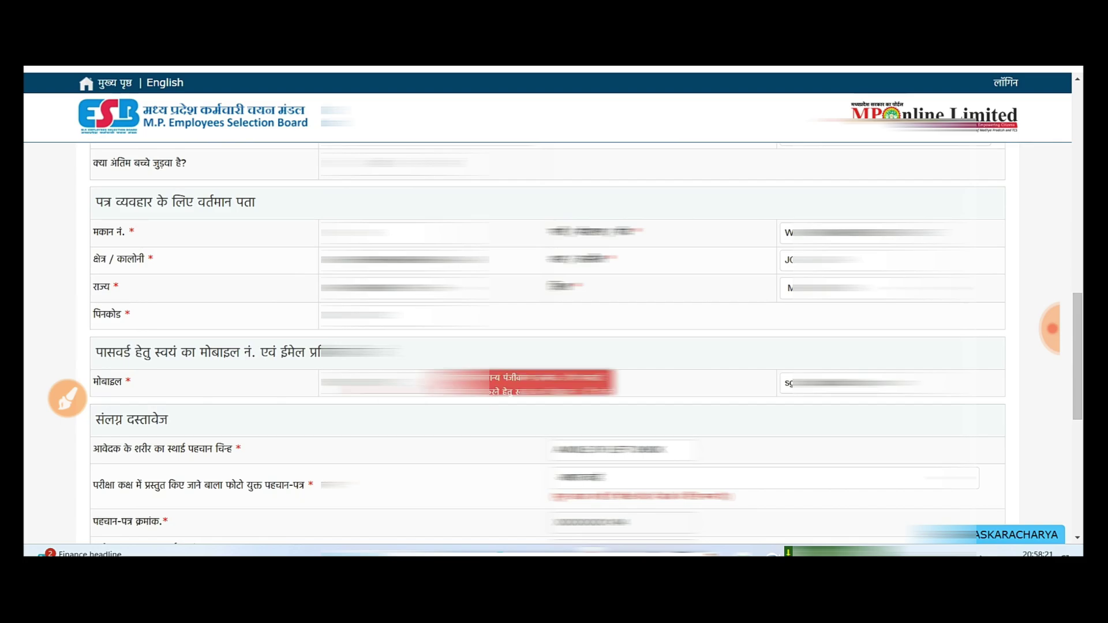
scroll(712, 400, "down", 3)
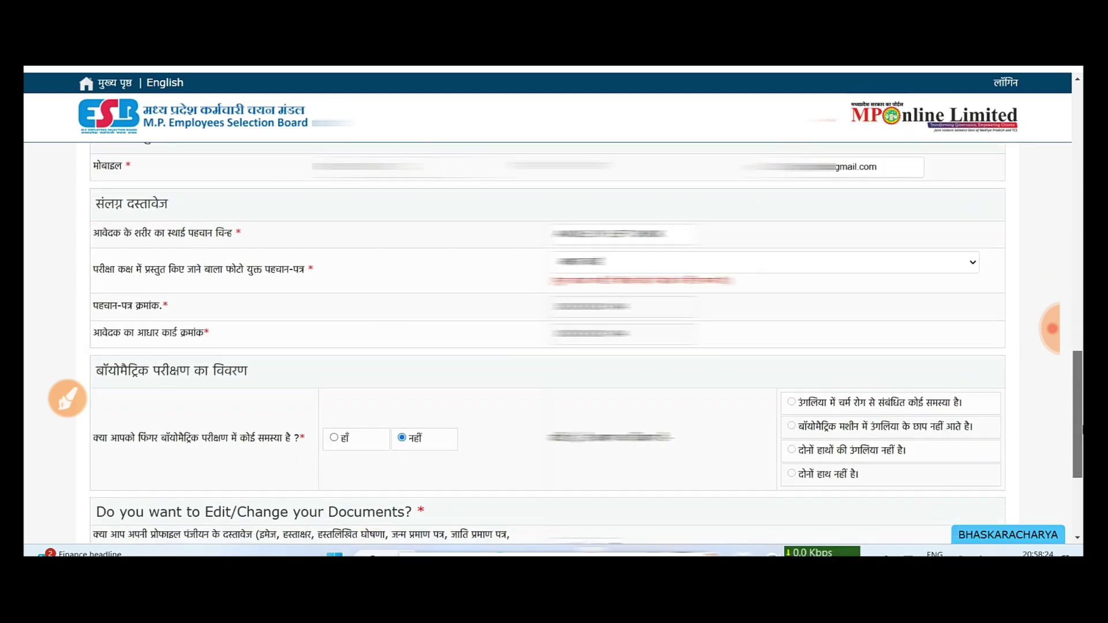
scroll(547, 343, "down", 2)
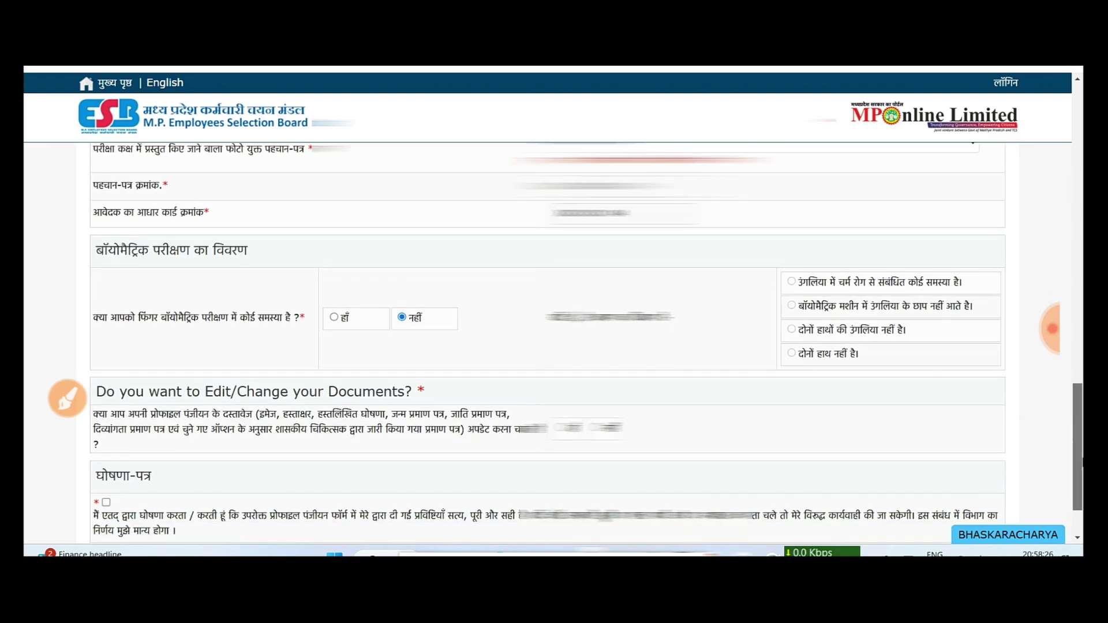
scroll(558, 350, "down", 1)
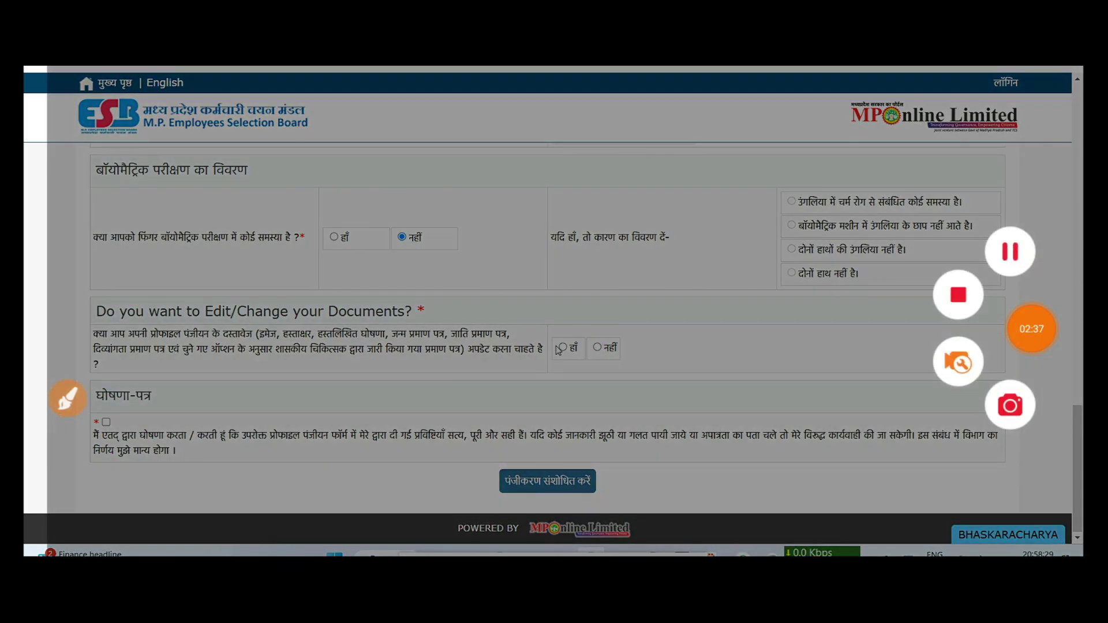
left_click(561, 349)
left_click(562, 347)
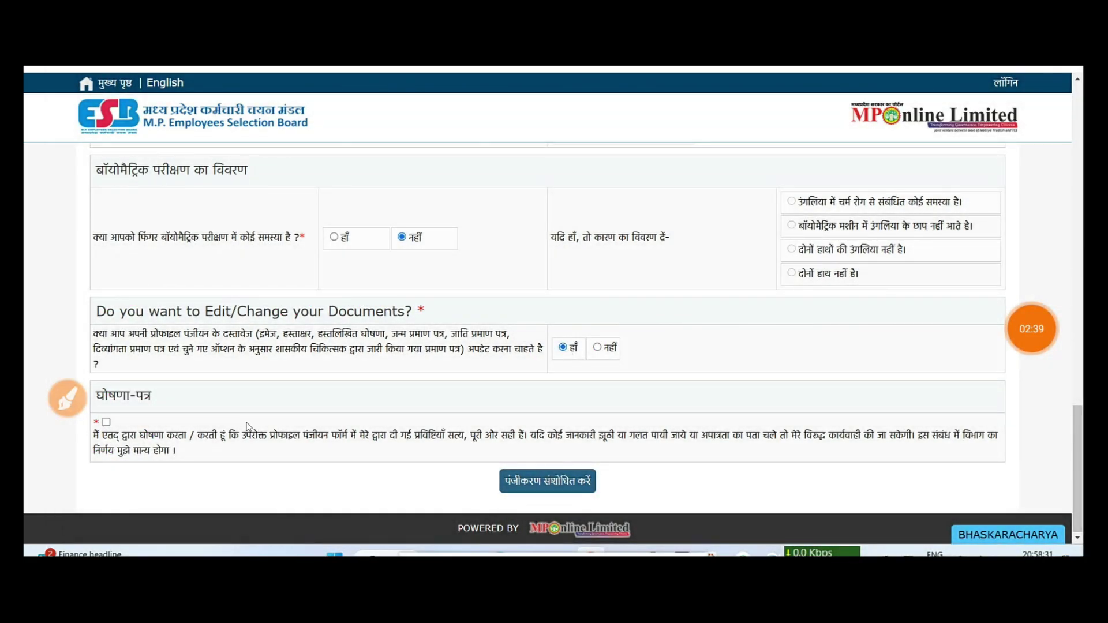
left_click(106, 422)
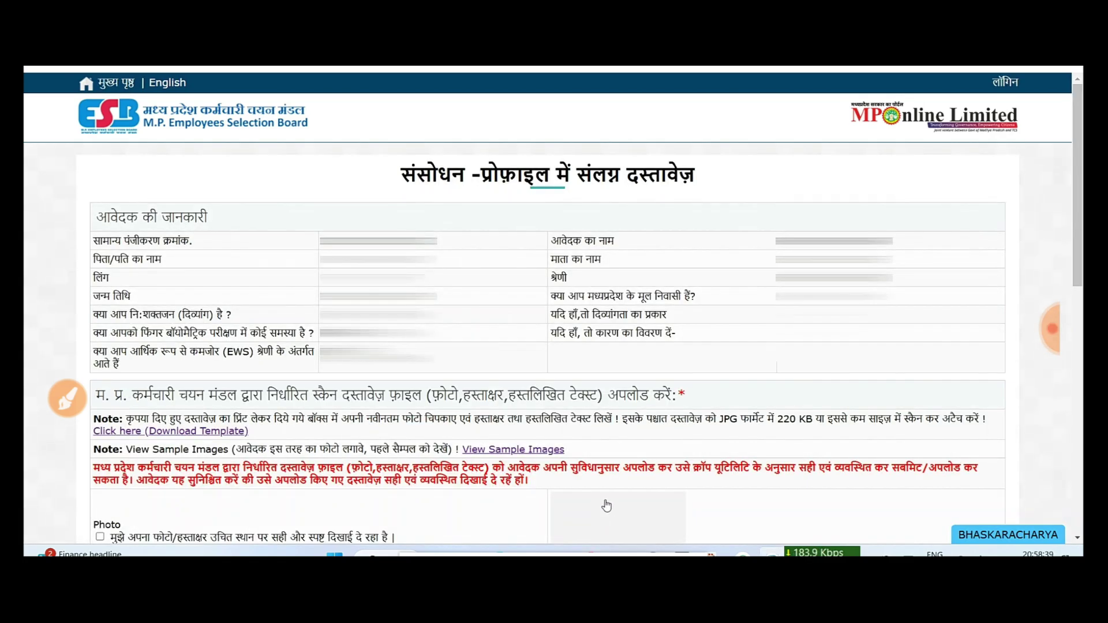
- Open the photo and signature template PDF via 'Click here (Download Template)'
left_click_drag(1078, 259, 1083, 351)
left_click(212, 188)
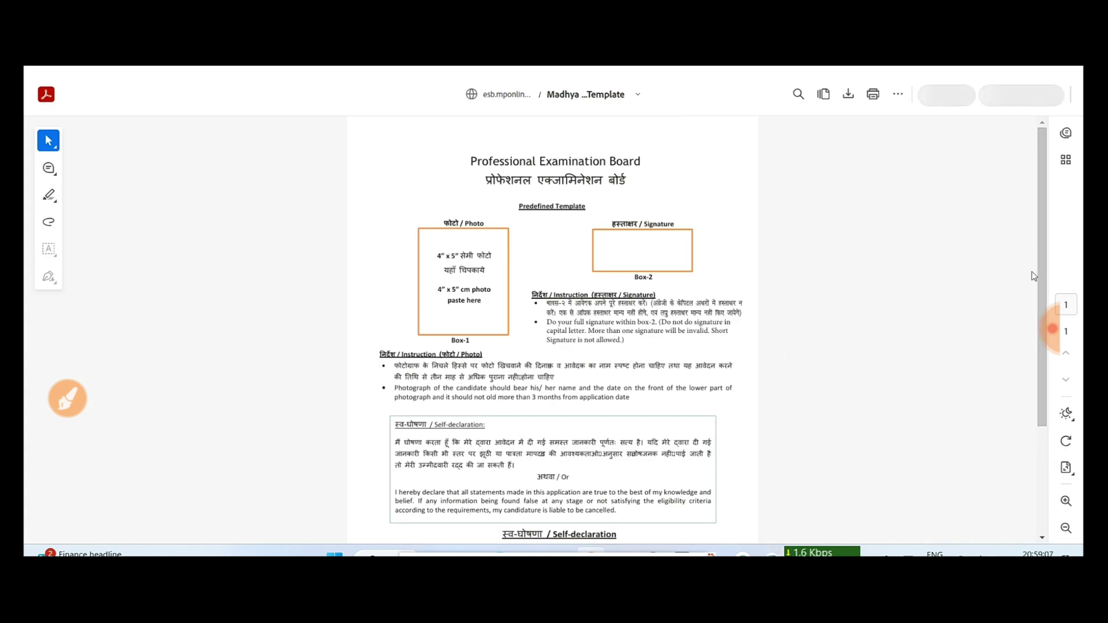
left_click(1050, 329)
mouse_move(1042, 343)
left_mouse_down()
mouse_move(1051, 411)
mouse_move(1053, 260)
left_mouse_up()
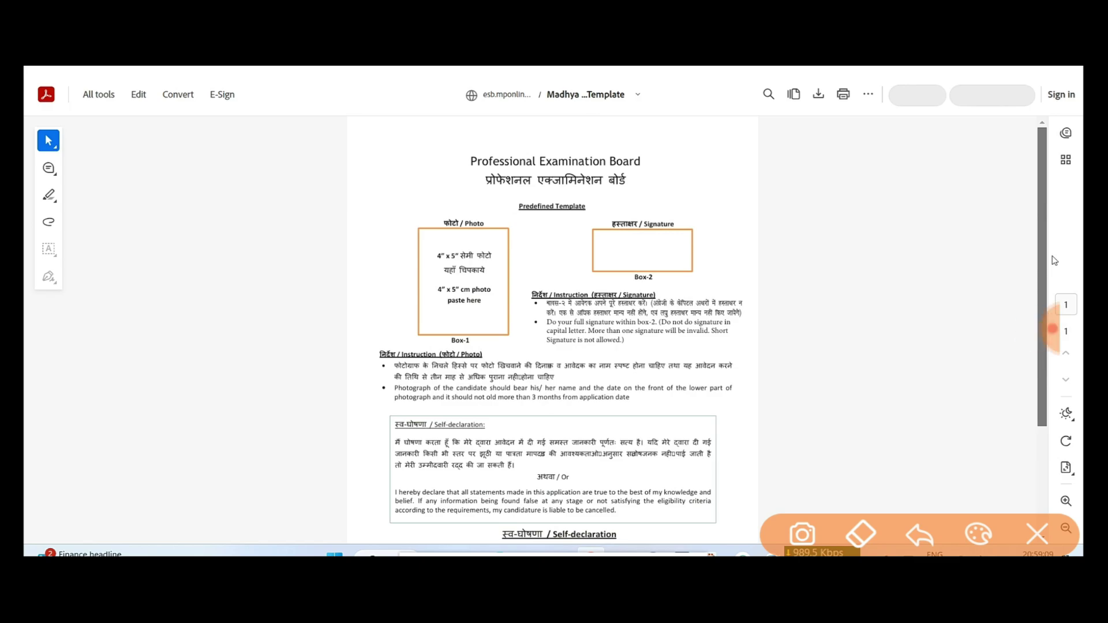
mouse_move(452, 271)
left_mouse_down()
mouse_move(473, 283)
mouse_move(545, 246)
left_mouse_up()
left_click_drag(624, 258, 761, 193)
left_click(1036, 534)
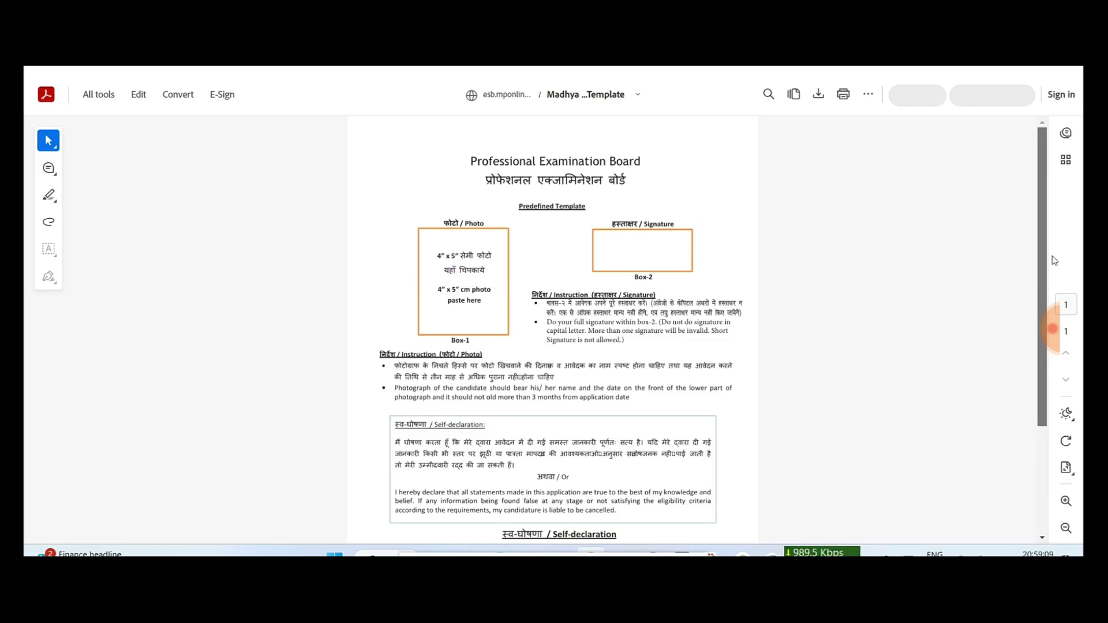
scroll(1018, 351, "down", 3)
left_click(68, 398)
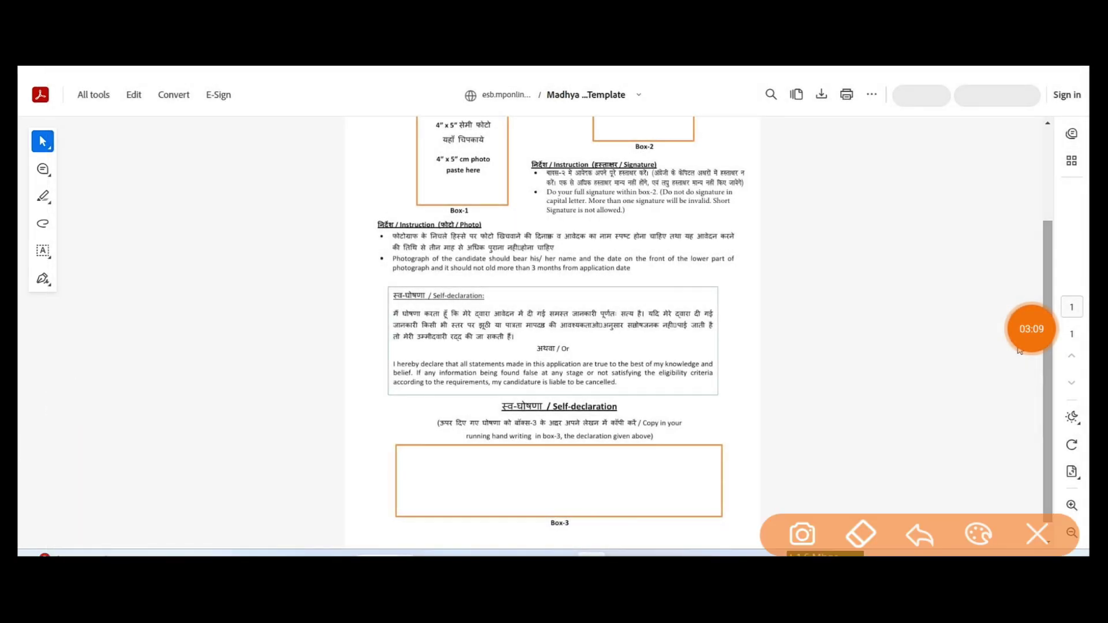
mouse_move(432, 345)
left_mouse_down()
mouse_move(404, 340)
mouse_move(407, 459)
mouse_move(372, 534)
left_mouse_up()
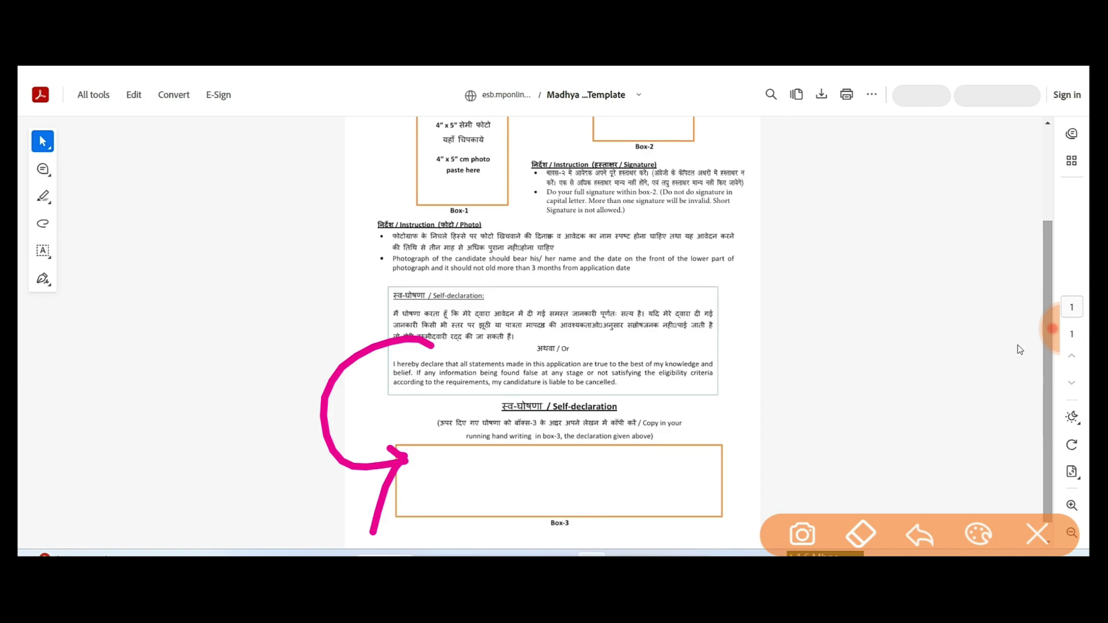
mouse_move(708, 251)
left_mouse_down()
mouse_move(779, 220)
mouse_move(813, 230)
mouse_move(819, 202)
left_mouse_up()
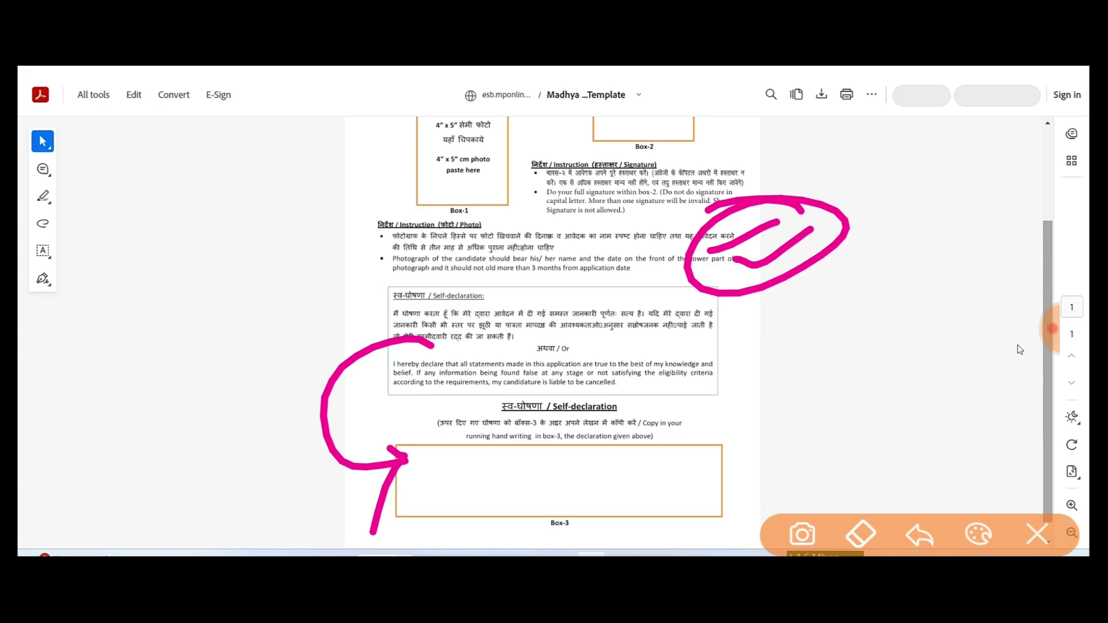
left_click_drag(616, 297, 667, 267)
left_click_drag(628, 314, 688, 282)
left_click(1037, 535)
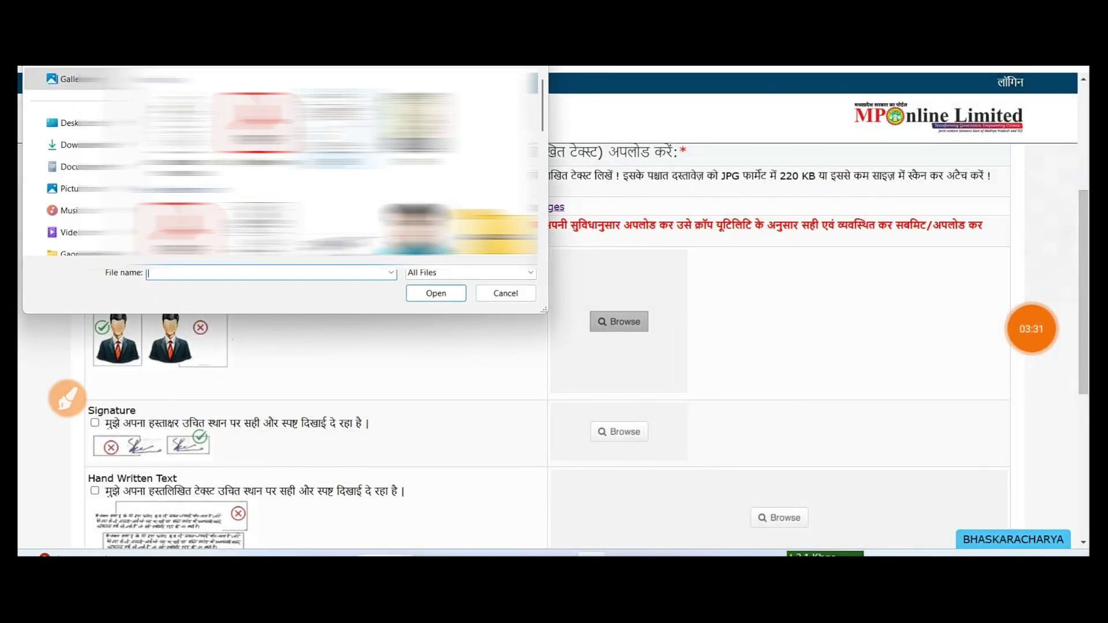
- Upload the scanned template and crop it to the Box-1 photo for the Photo row
double_click(180, 132)
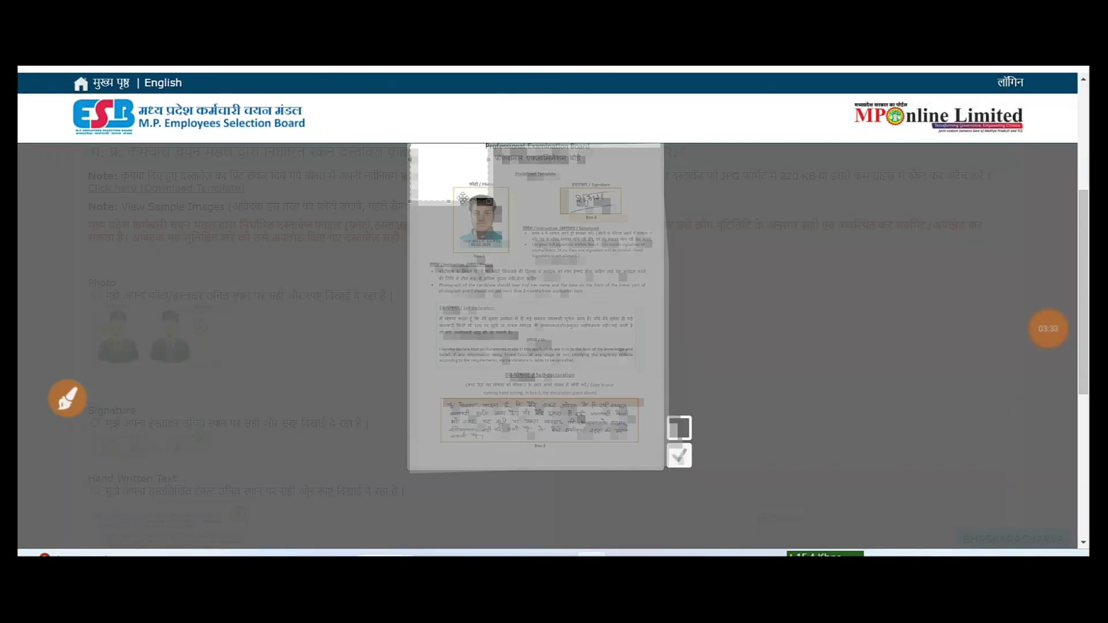
left_click_drag(463, 197, 480, 246)
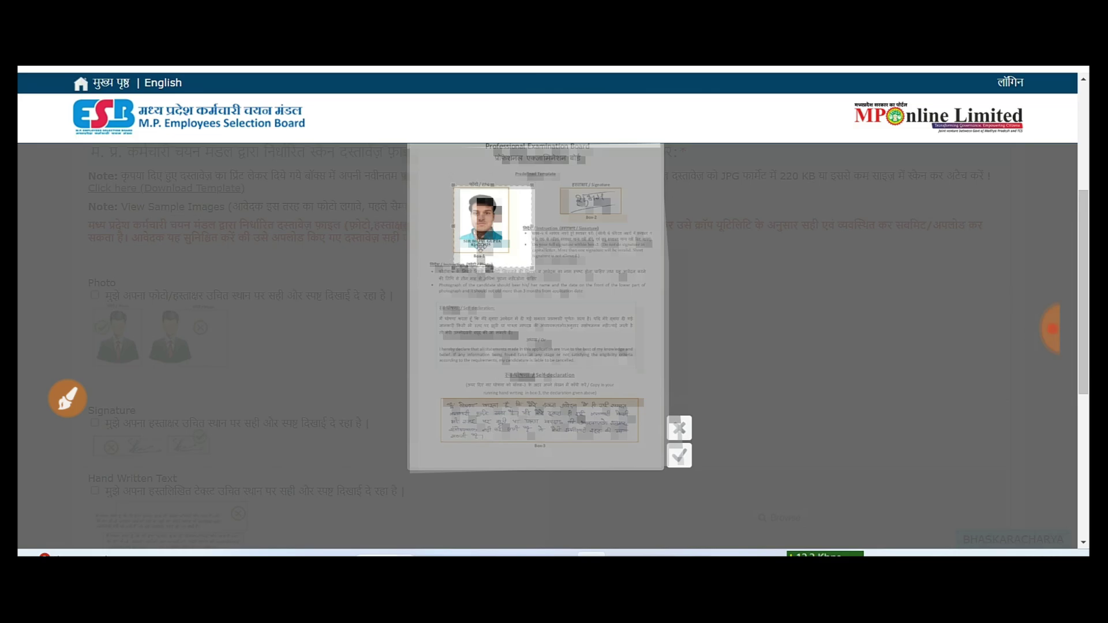
left_click_drag(533, 269, 510, 221)
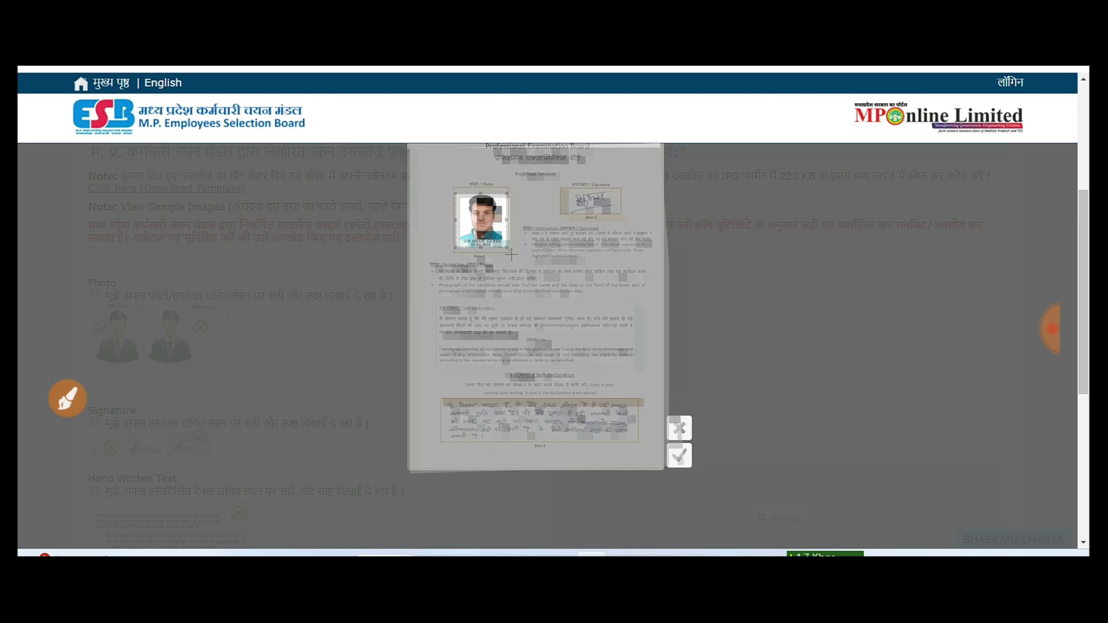
left_click(680, 455)
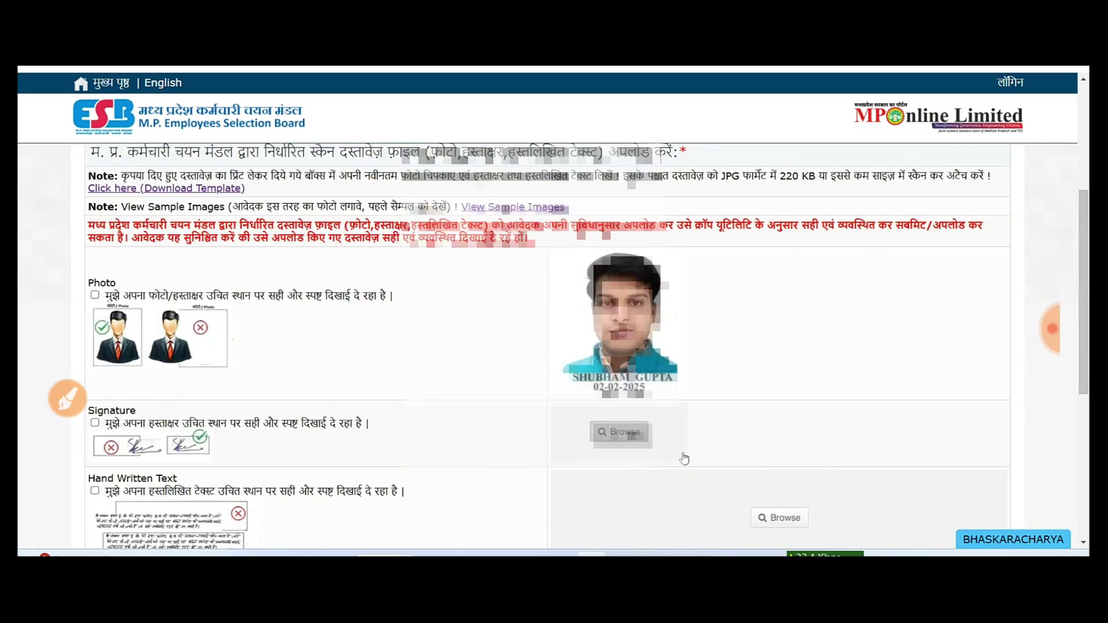
- Upload the template for Signature and crop it to the Box-2 signature
left_click(638, 439)
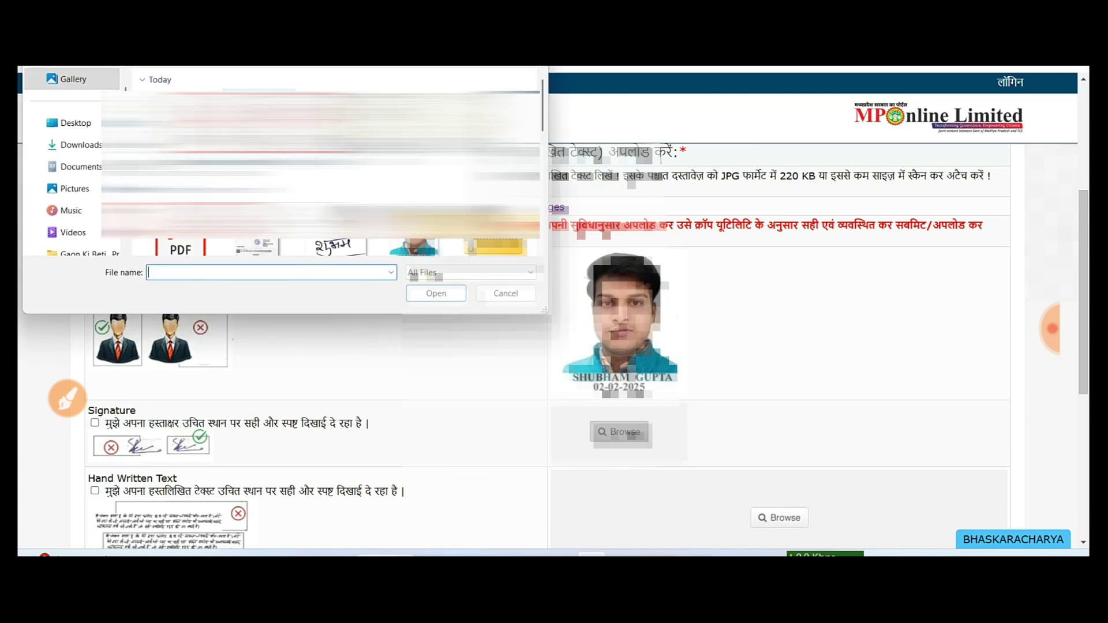
key("Return")
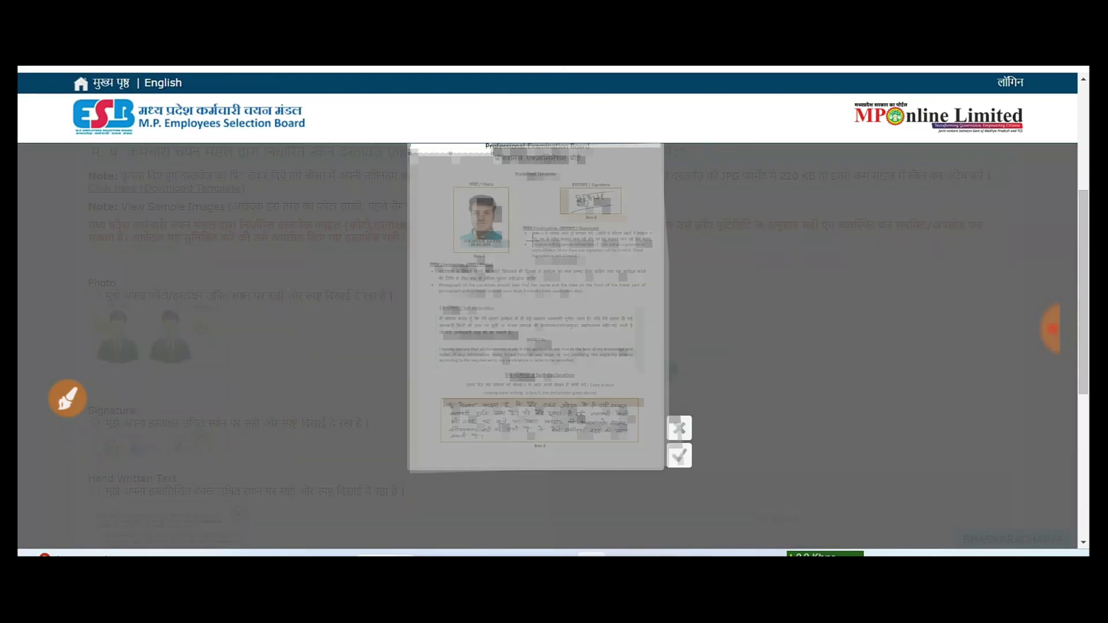
mouse_move(558, 186)
left_mouse_down()
mouse_move(652, 228)
mouse_move(562, 190)
left_mouse_up()
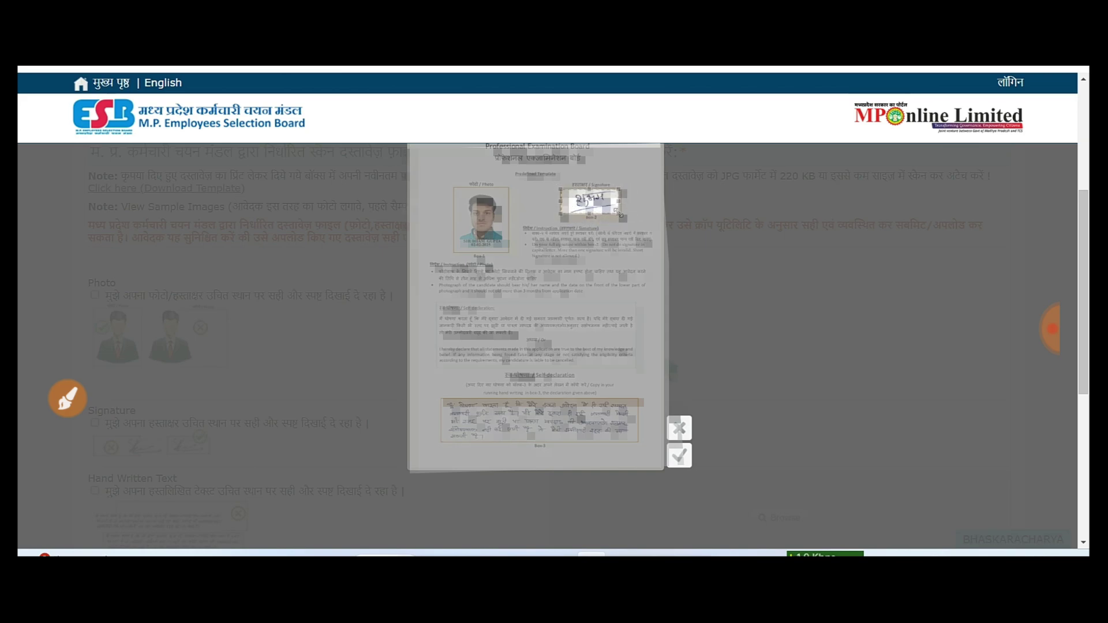
left_click(680, 455)
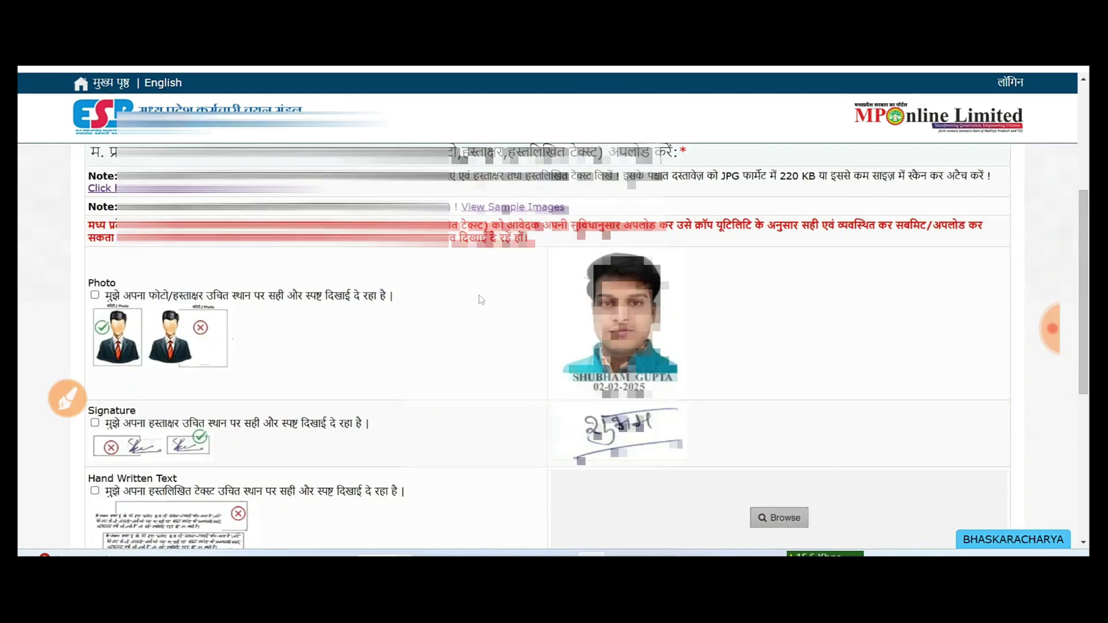
- Load the template for Hand Written Text and fit the crop over the Box-3 handwriting
left_click(779, 517)
double_click(180, 104)
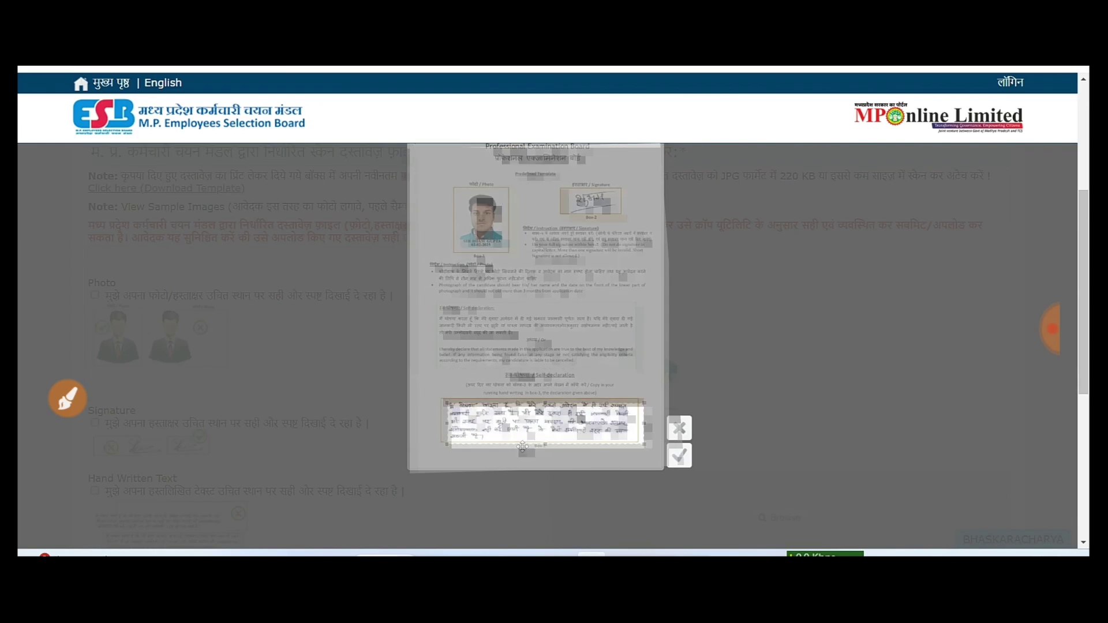
left_click_drag(522, 446, 518, 442)
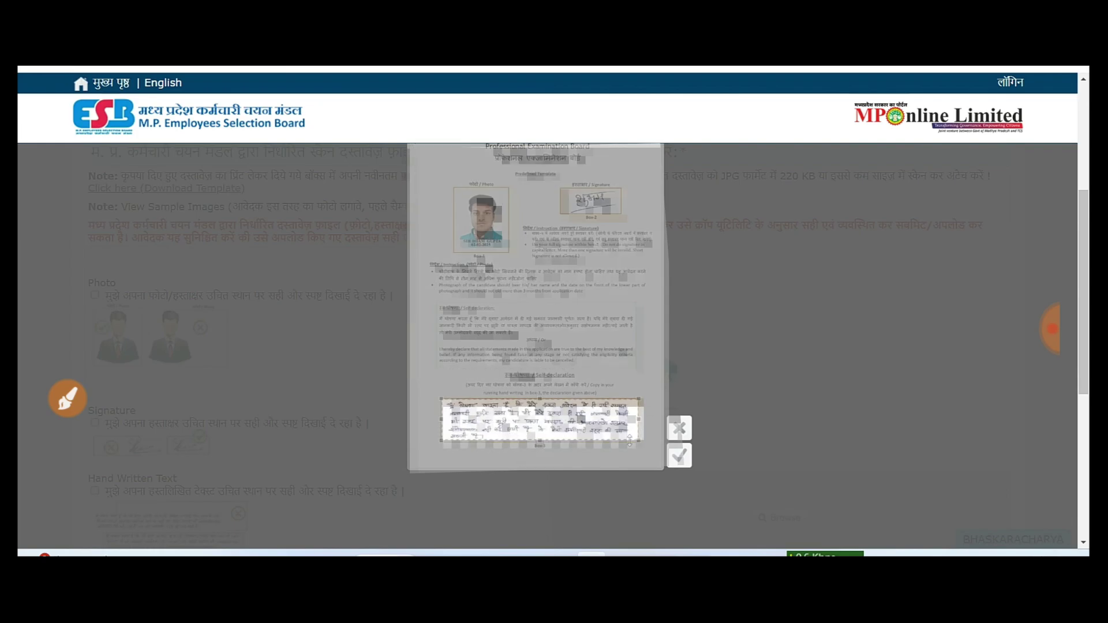
left_click_drag(630, 443, 644, 445)
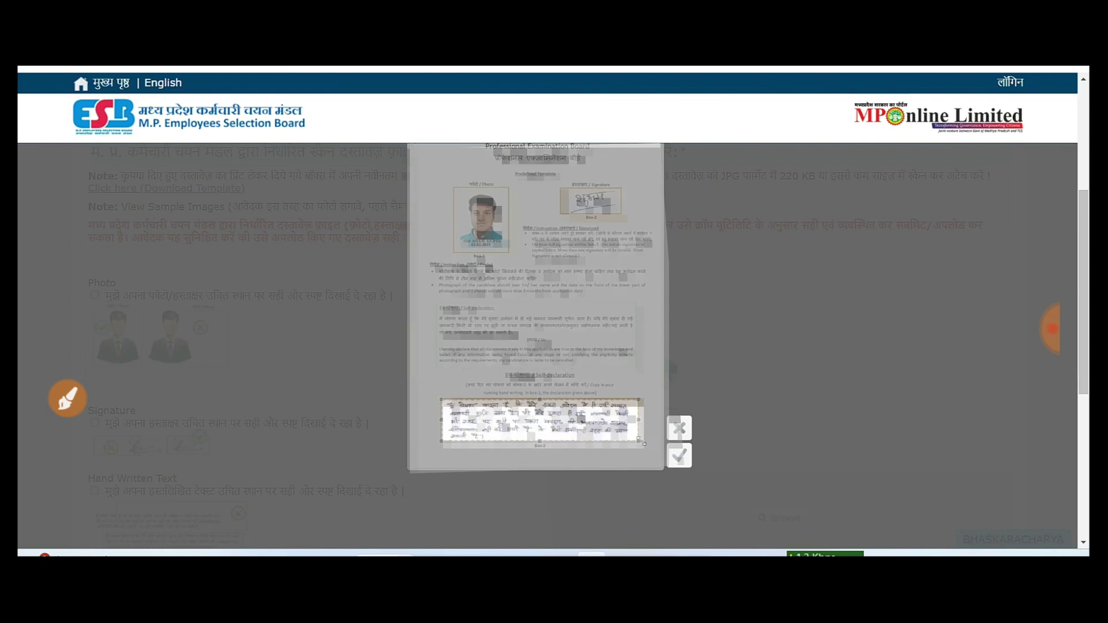
- Confirm the handwritten text crop, then dismiss the missing-confirmation warning from a first upload attempt
left_click(679, 456)
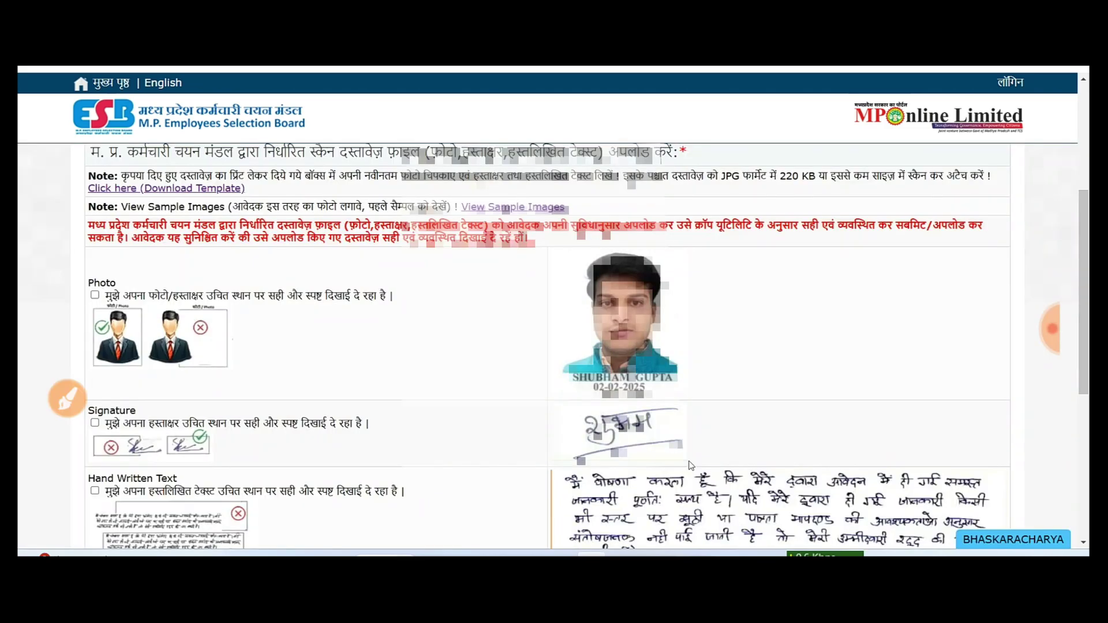
scroll(797, 283, "down", 3)
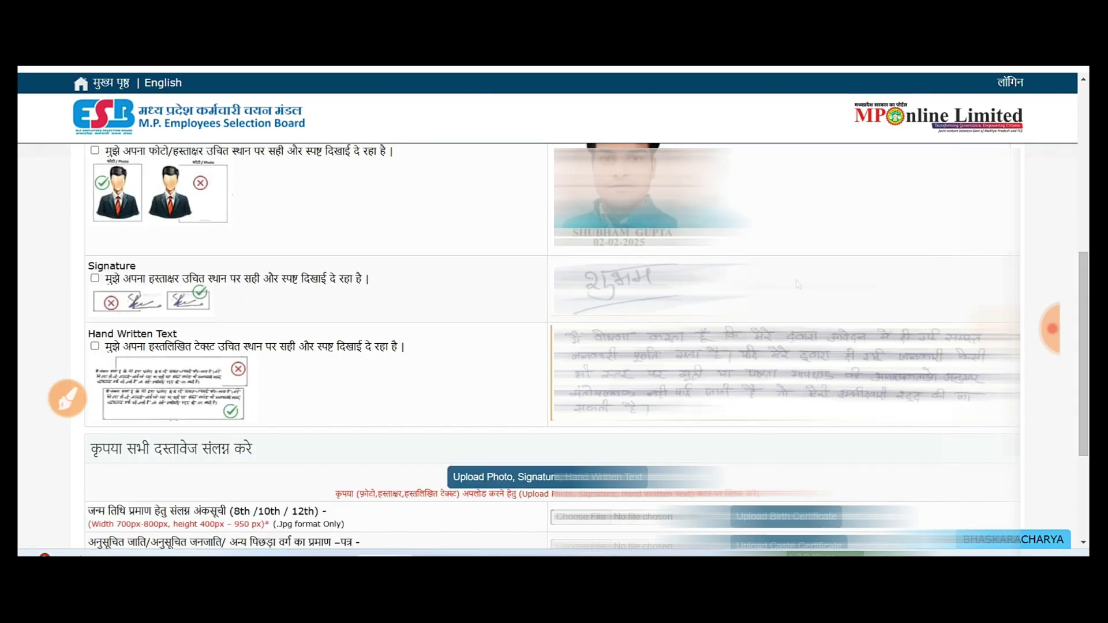
left_click(67, 398)
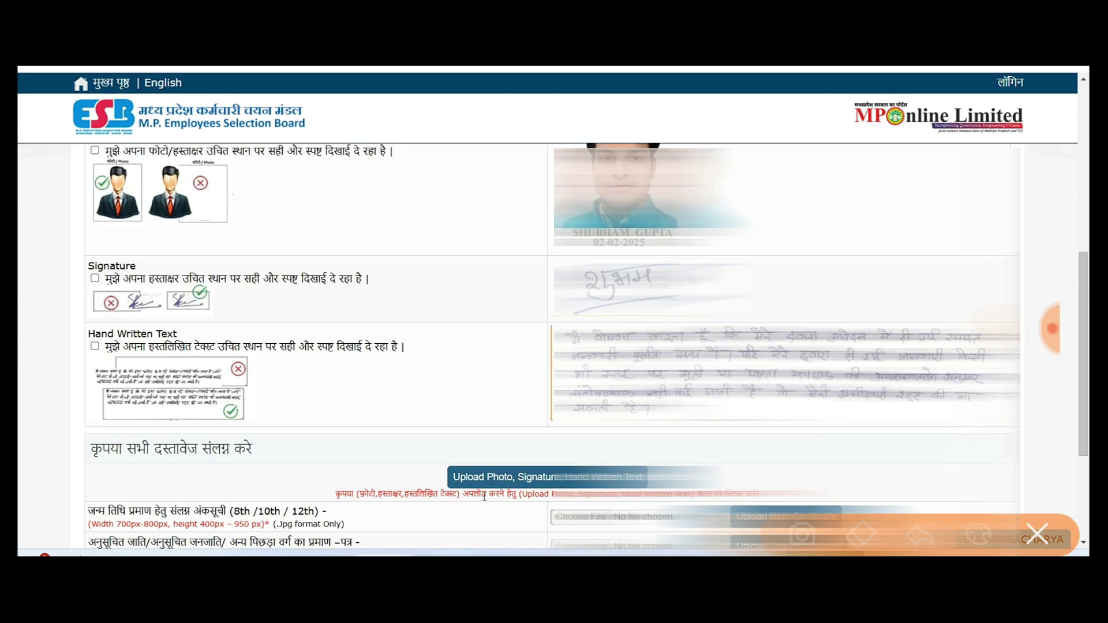
key("Escape")
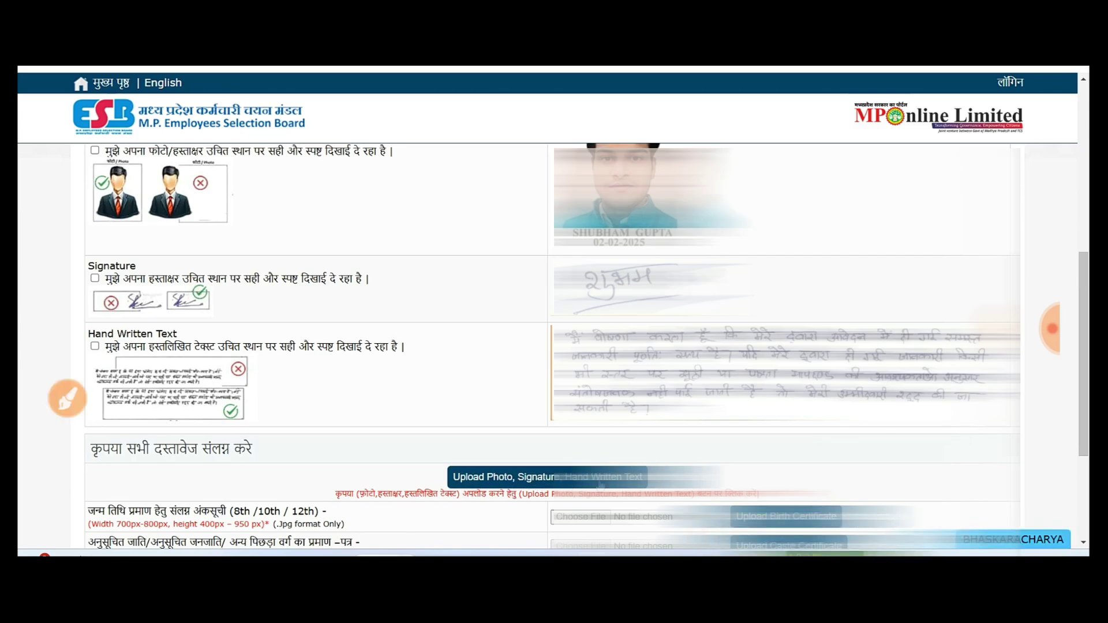
left_click(600, 484)
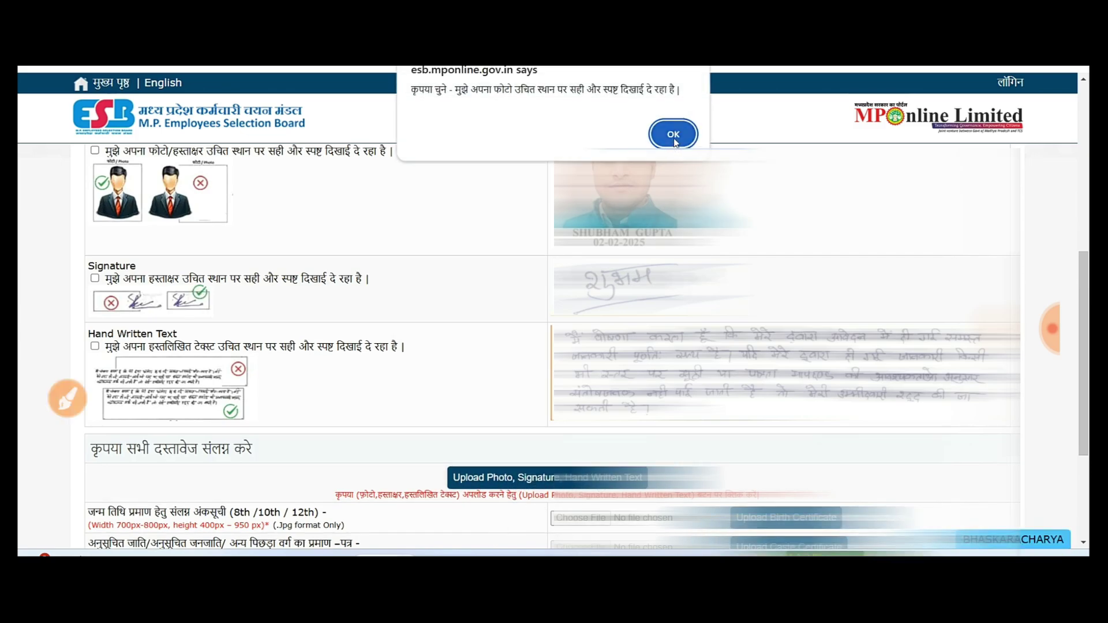
left_click(673, 140)
- Tick the photo, signature and handwritten text confirmations and upload all three
left_click(95, 150)
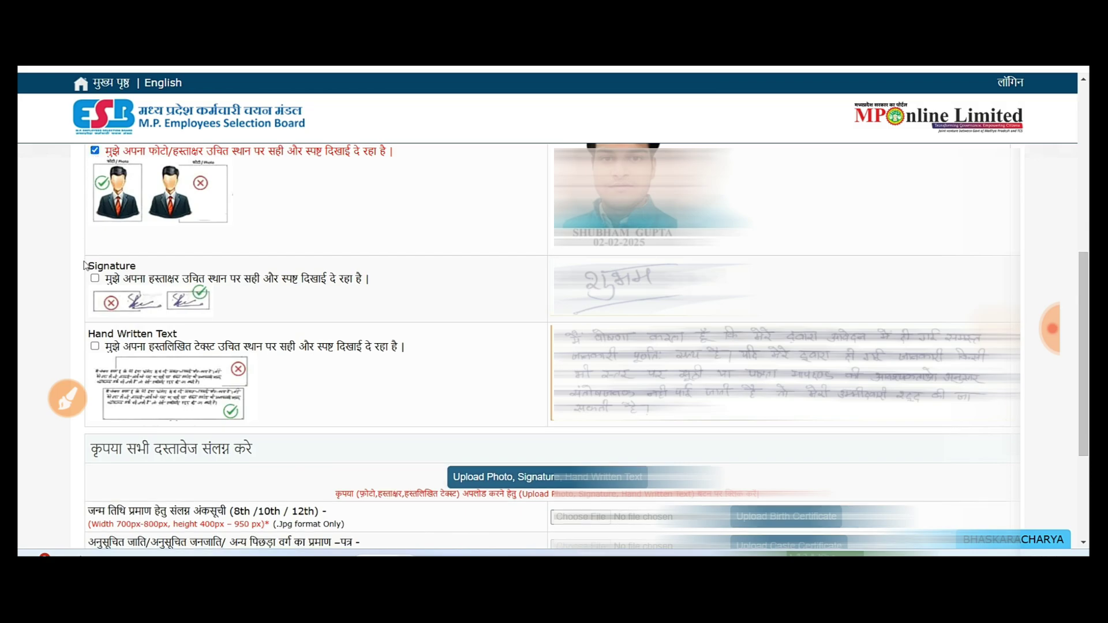
left_click(95, 278)
left_click(95, 346)
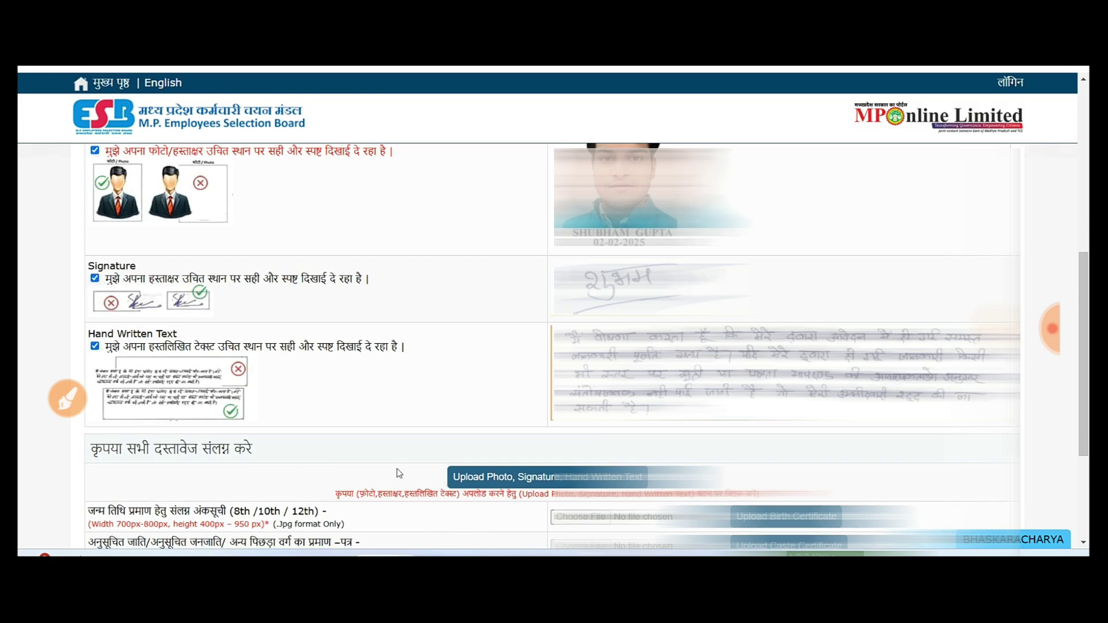
left_click(531, 479)
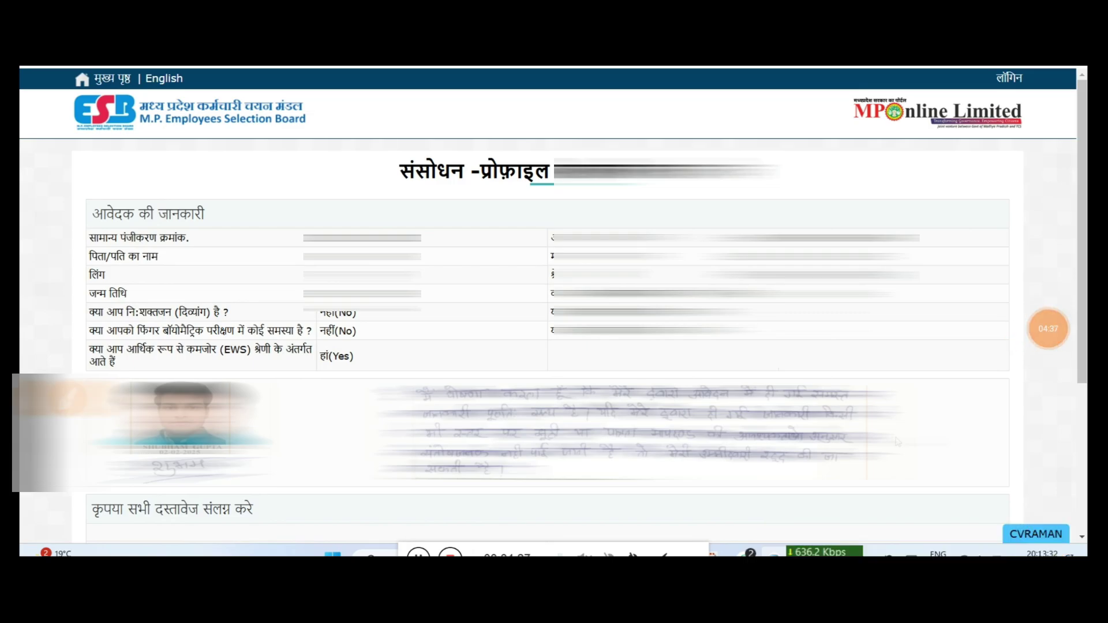
- Choose the birth-certificate JPG and upload it with Upload Birth Certificate
scroll(277, 380, "down", 4)
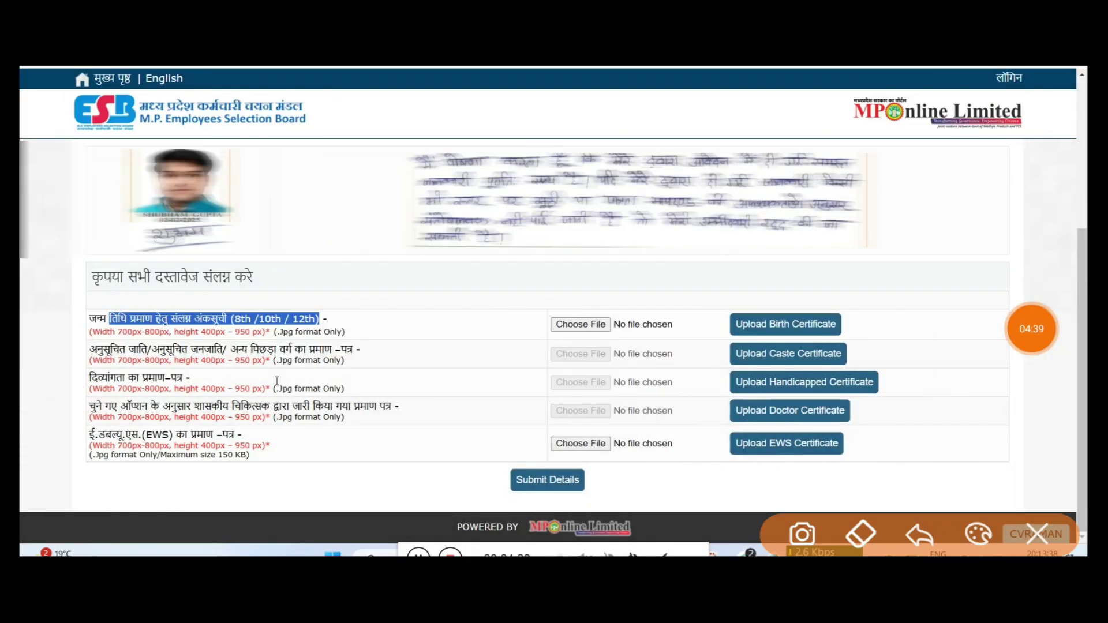
mouse_move(341, 317)
left_mouse_down()
mouse_move(392, 336)
mouse_move(444, 296)
left_mouse_up()
mouse_move(237, 282)
left_mouse_down()
mouse_move(311, 252)
mouse_move(411, 235)
left_mouse_up()
mouse_move(254, 426)
left_mouse_down()
mouse_move(220, 404)
mouse_move(266, 461)
mouse_move(193, 411)
left_mouse_up()
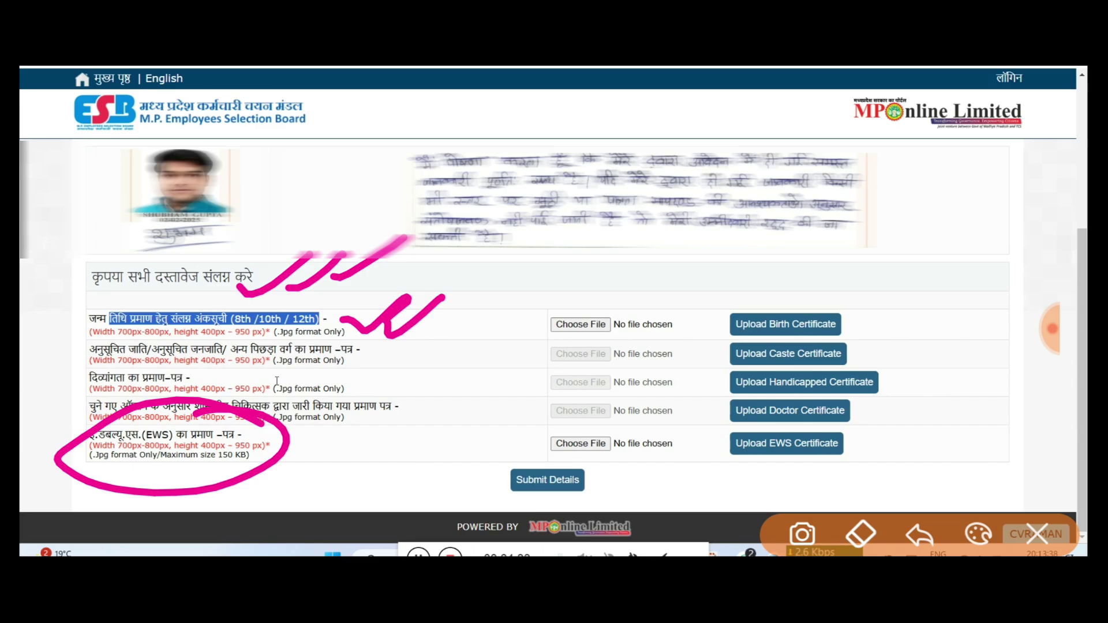
mouse_move(323, 315)
left_mouse_down()
mouse_move(95, 337)
mouse_move(193, 297)
left_mouse_up()
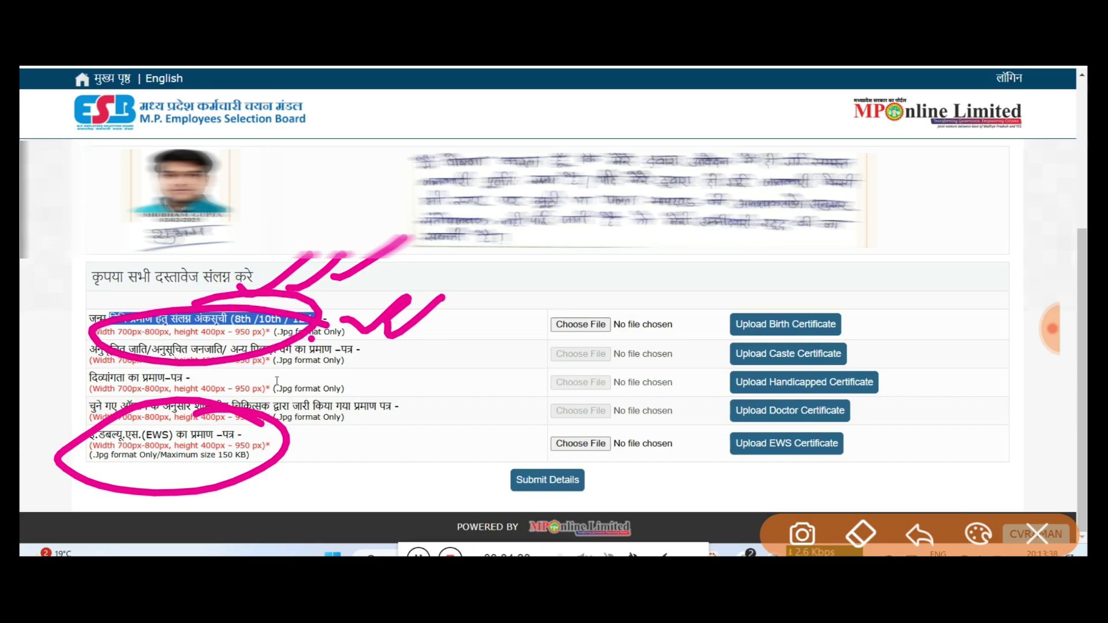
key("Escape")
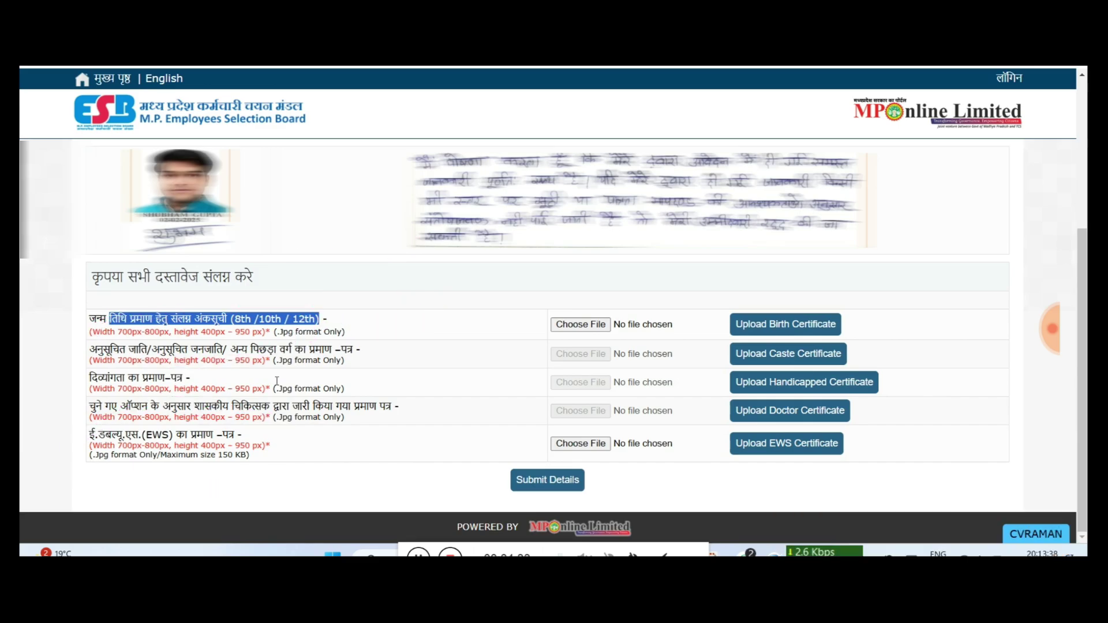
left_click(67, 398)
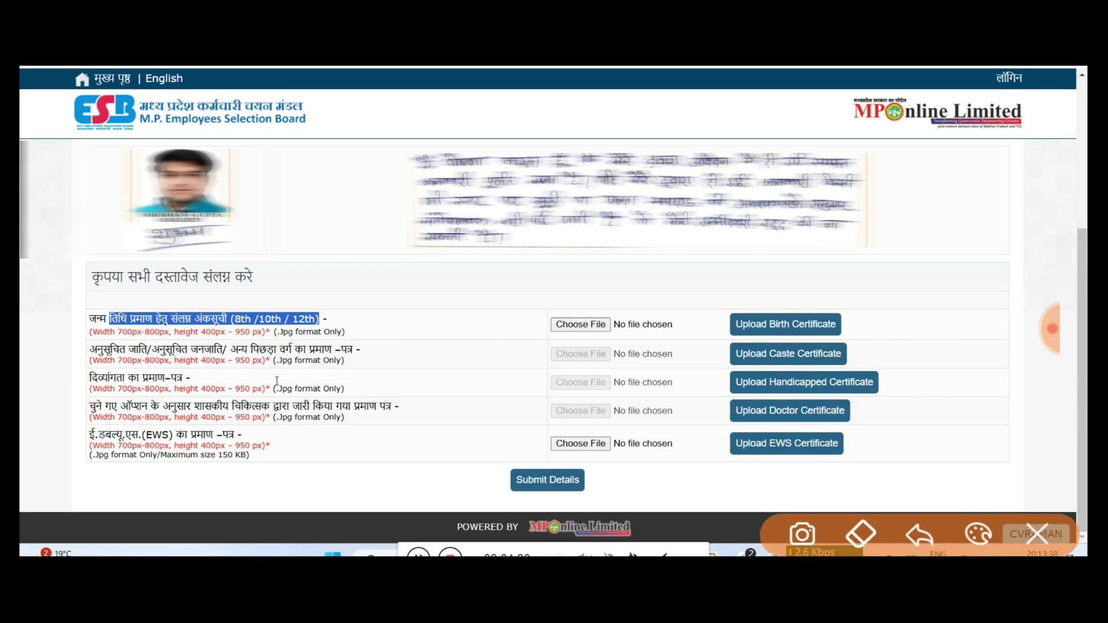
key("Escape")
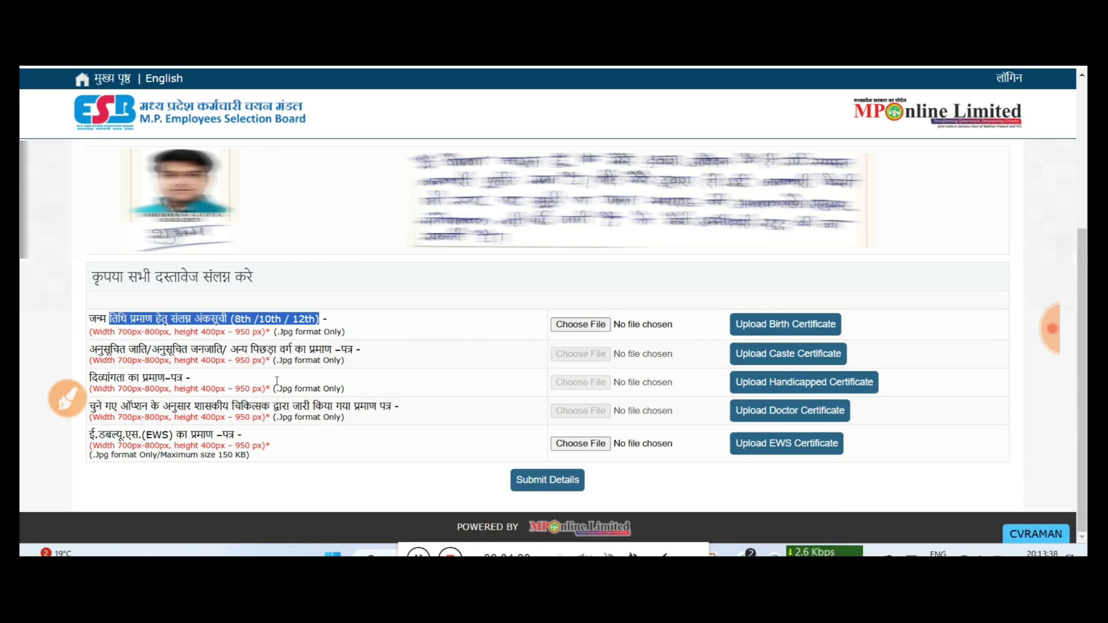
- Choose the EWS certificate file and upload it with Upload EWS Certificate
left_click(1050, 328)
left_click(1010, 251)
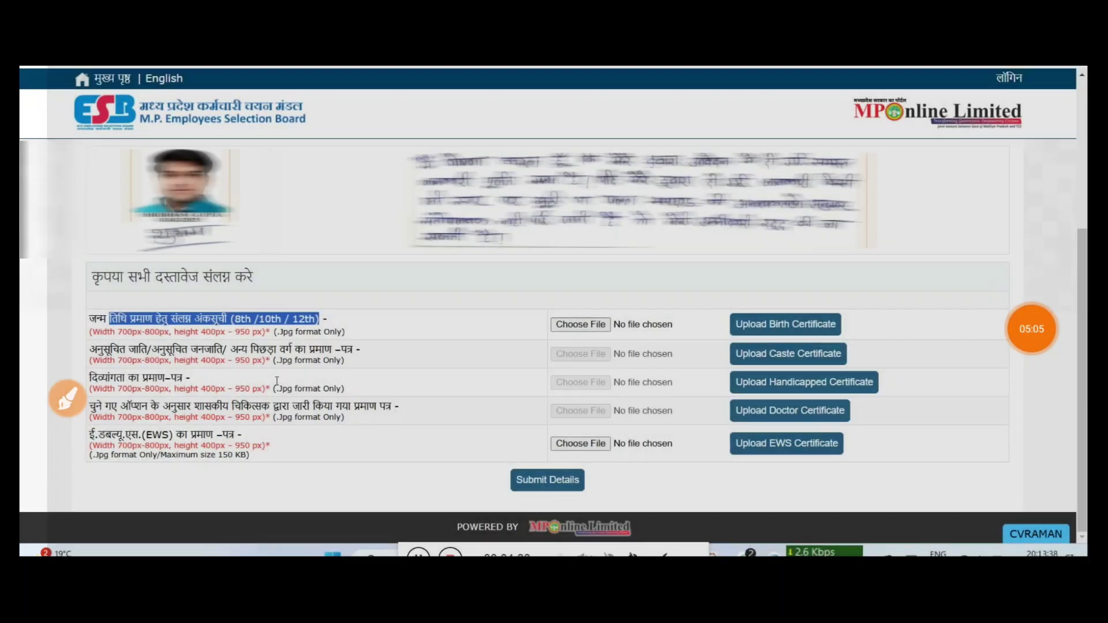
left_click(67, 398)
left_click_drag(568, 315, 675, 280)
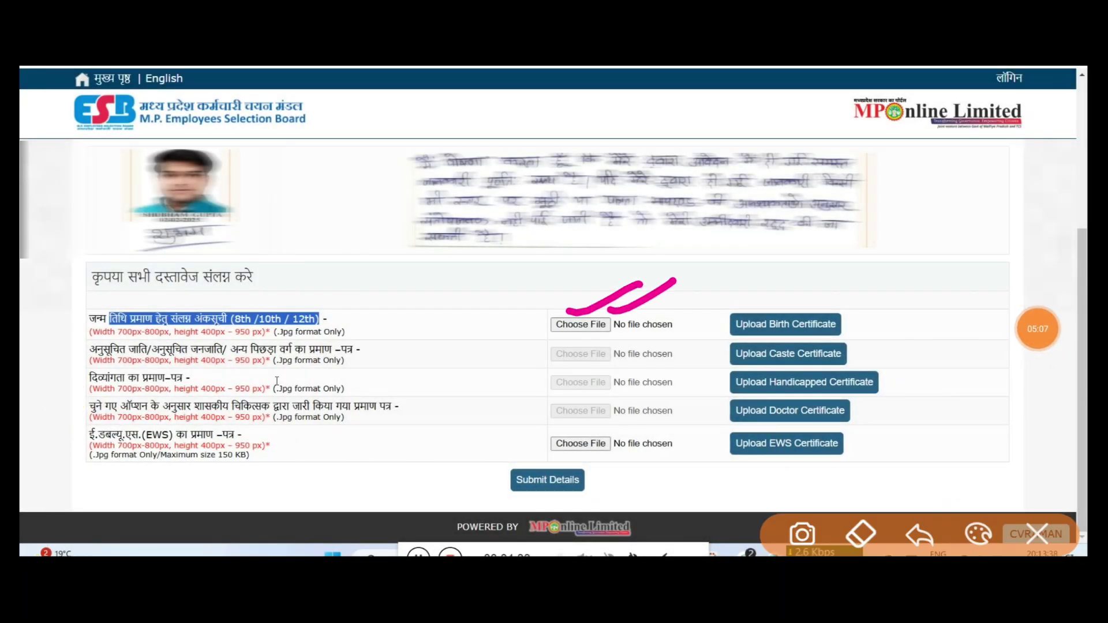
mouse_move(865, 299)
left_mouse_down()
mouse_move(819, 340)
mouse_move(751, 296)
left_mouse_up()
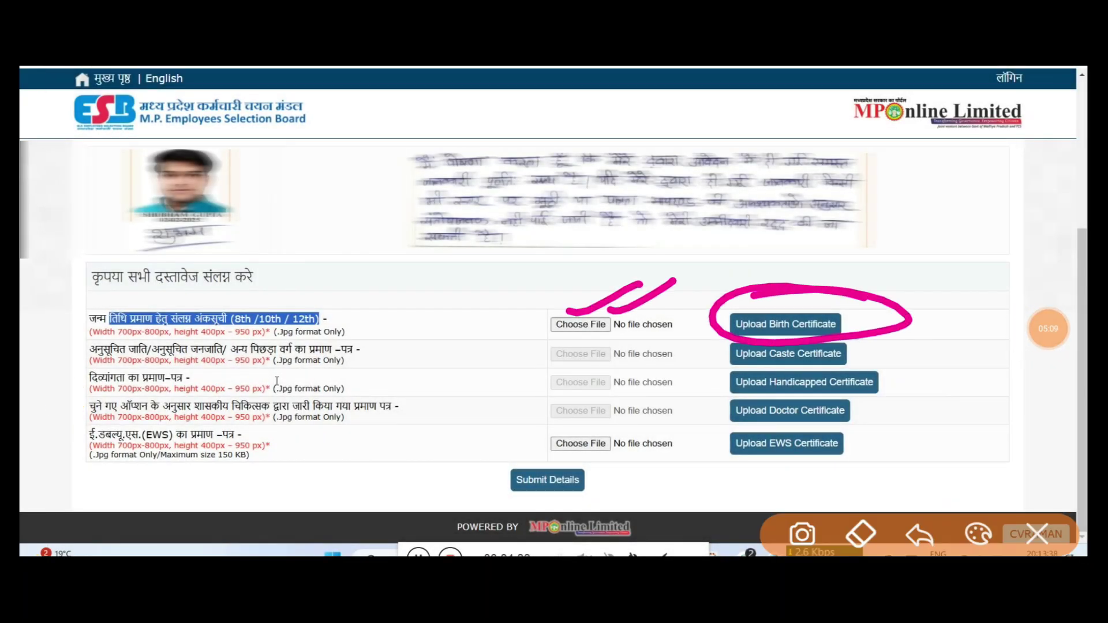
left_click_drag(634, 425, 576, 433)
left_click_drag(834, 420, 874, 436)
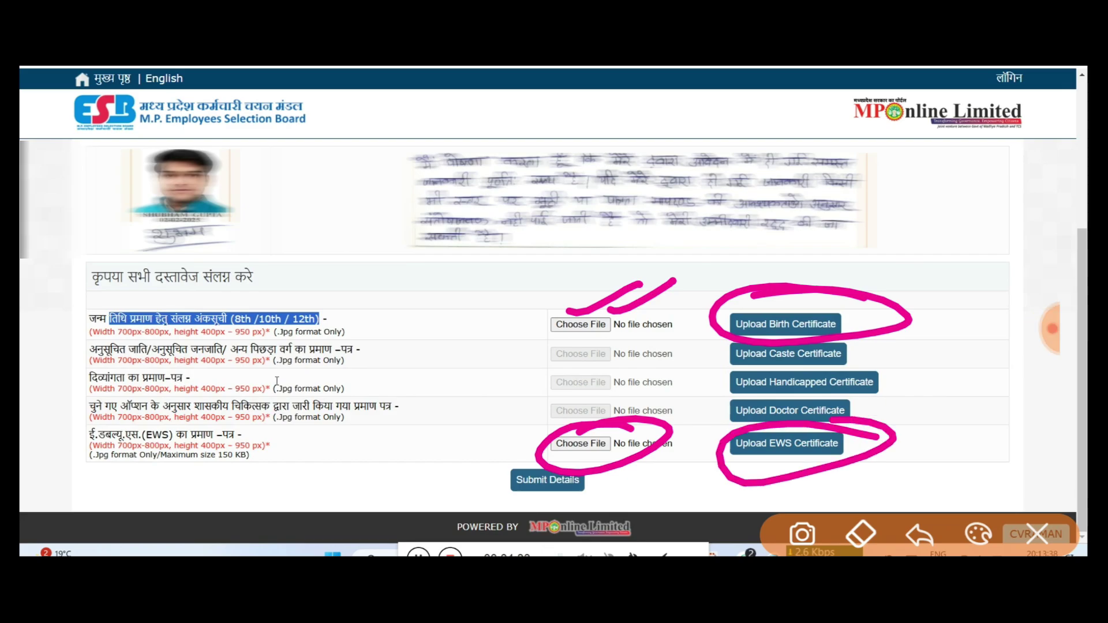
left_click(1037, 533)
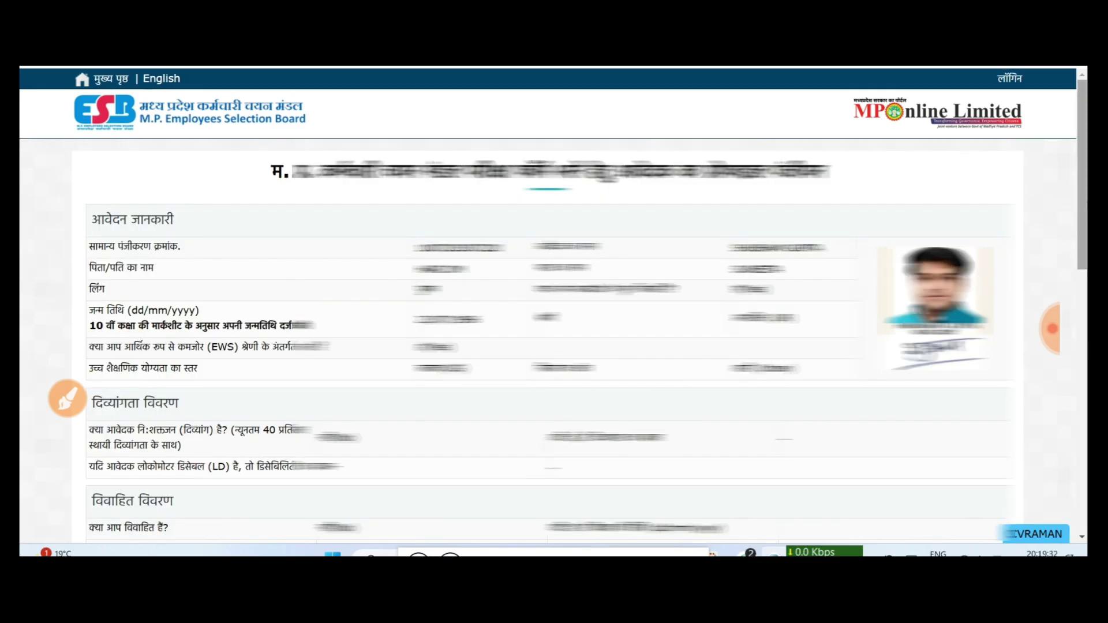
- Scroll through the filled application preview and return to the MPESB exam application links list
scroll(548, 318, "down", 3)
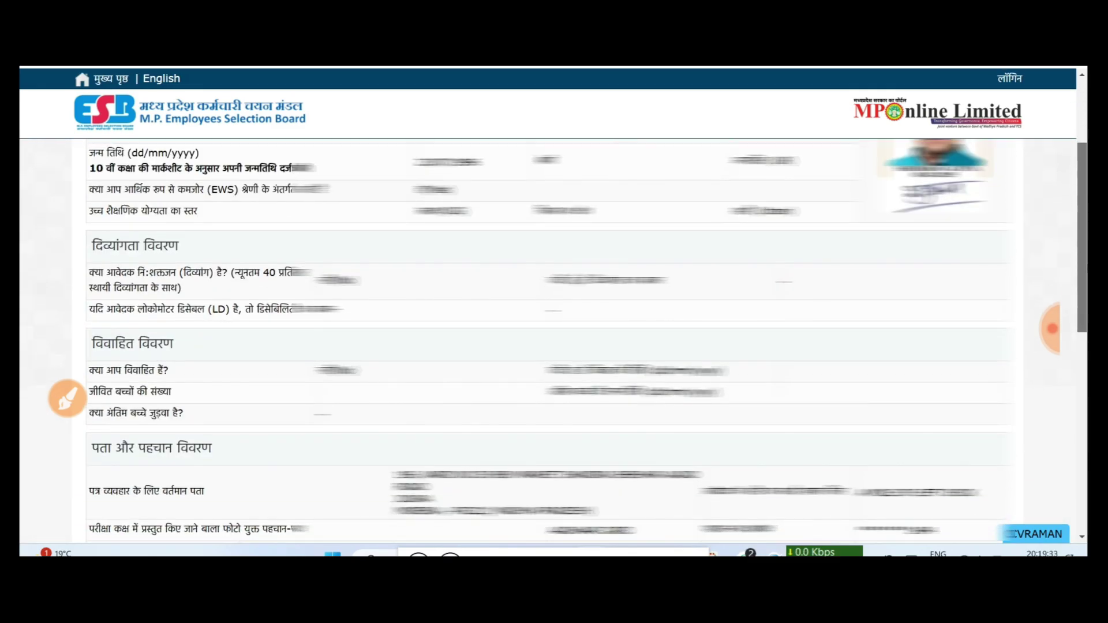
scroll(548, 317, "down", 6)
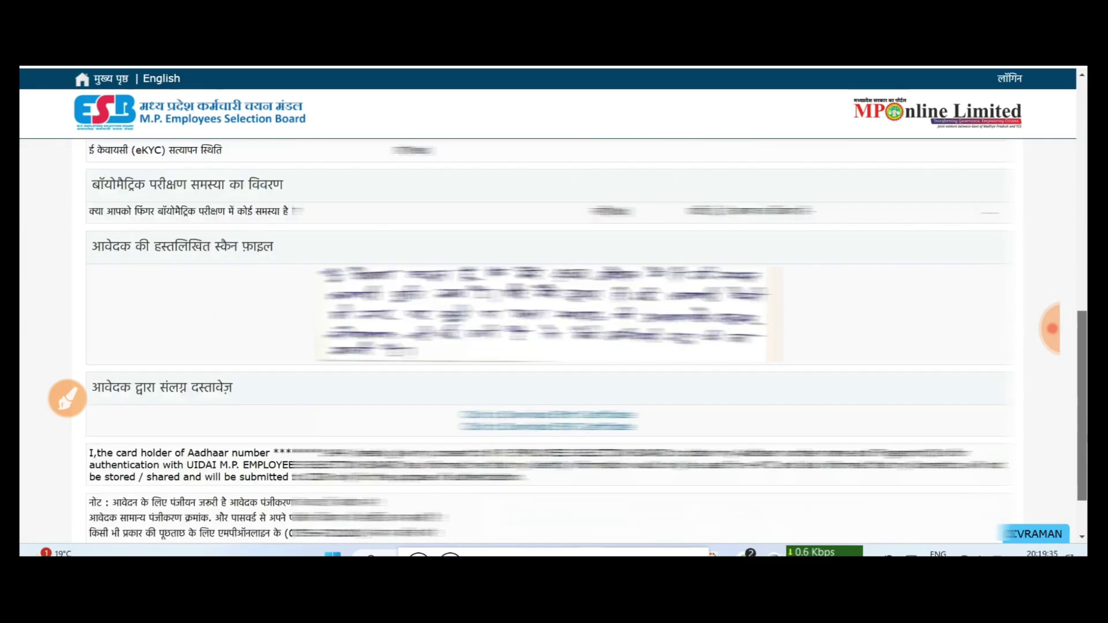
scroll(548, 346, "down", 2)
scroll(548, 346, "up", 15)
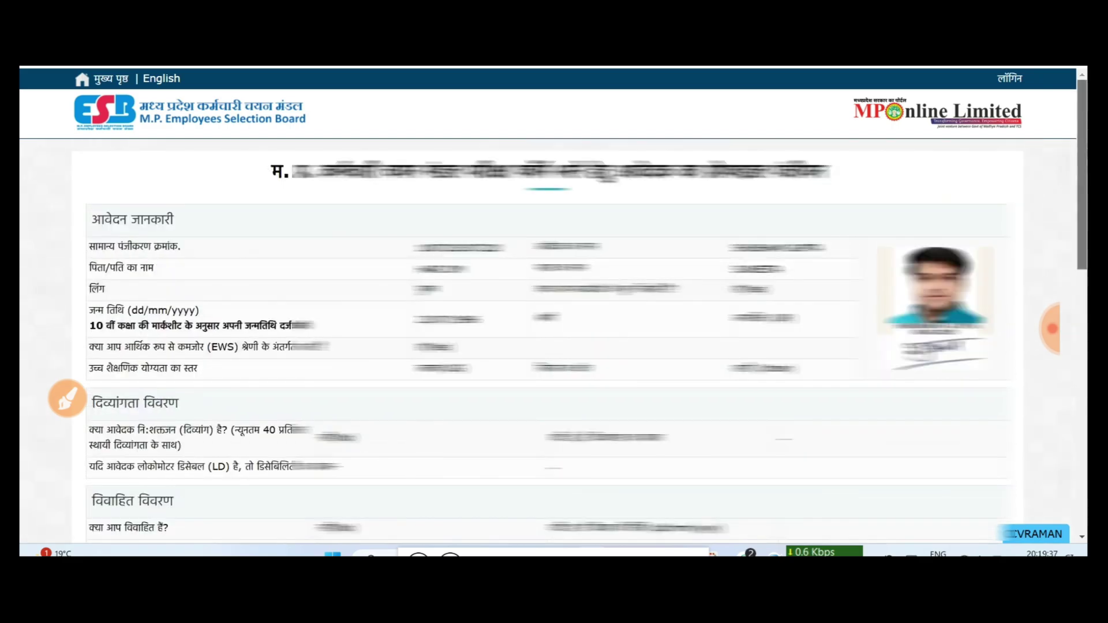
left_click_drag(1082, 224, 1083, 487)
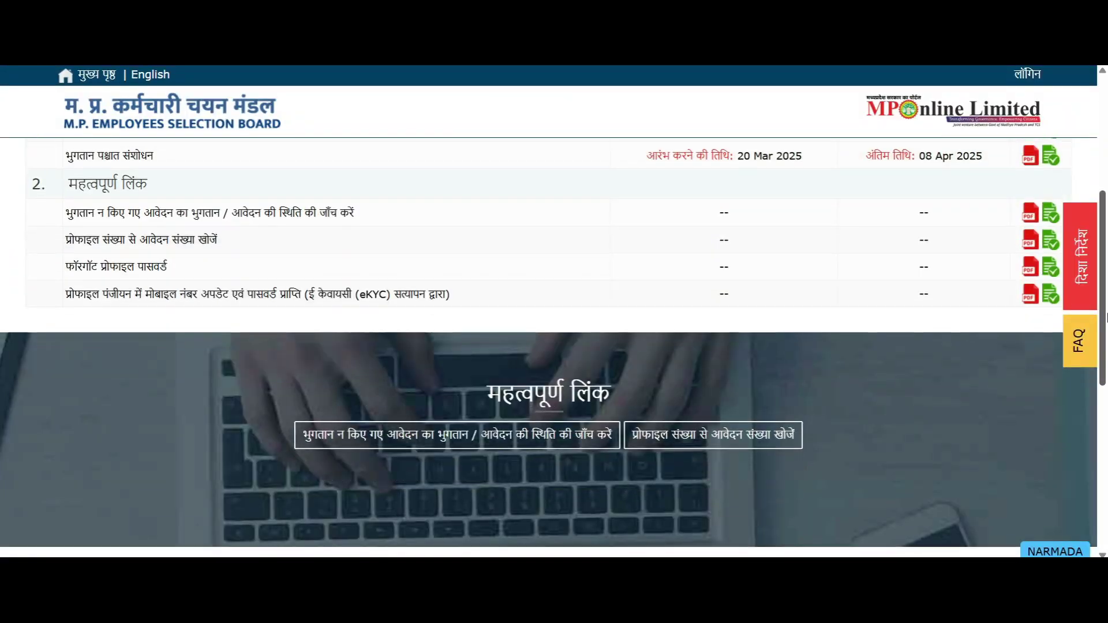
- Open the आवेदन पत्र link for the Group-1/Group-2 combined recruitment exam 2024
scroll(1106, 316, "up", 3)
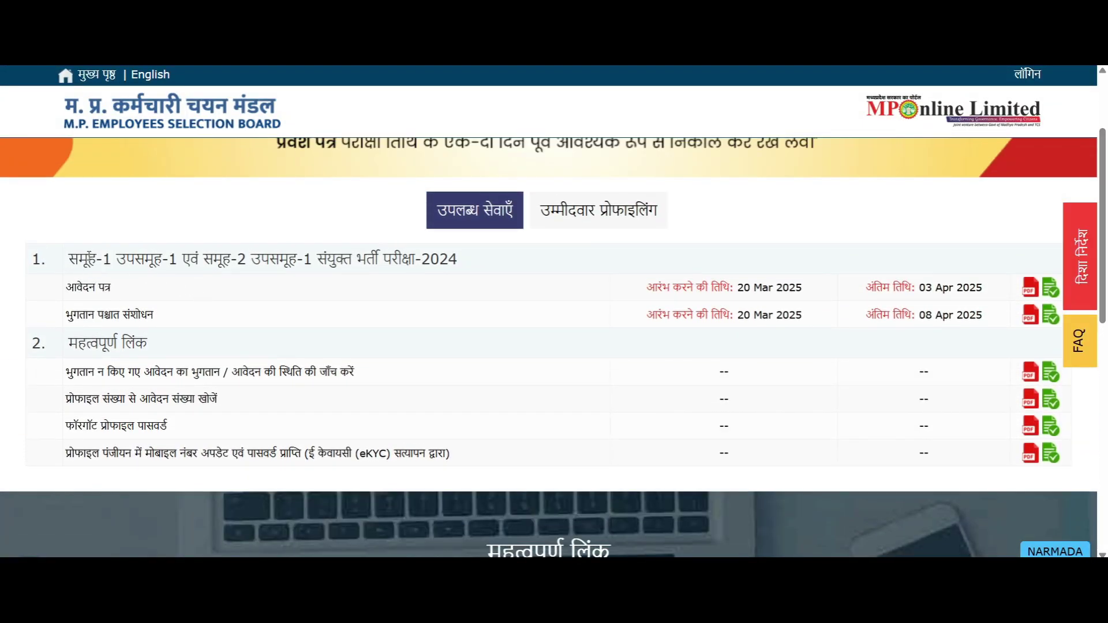
left_click_drag(65, 287, 137, 291)
mouse_move(406, 67)
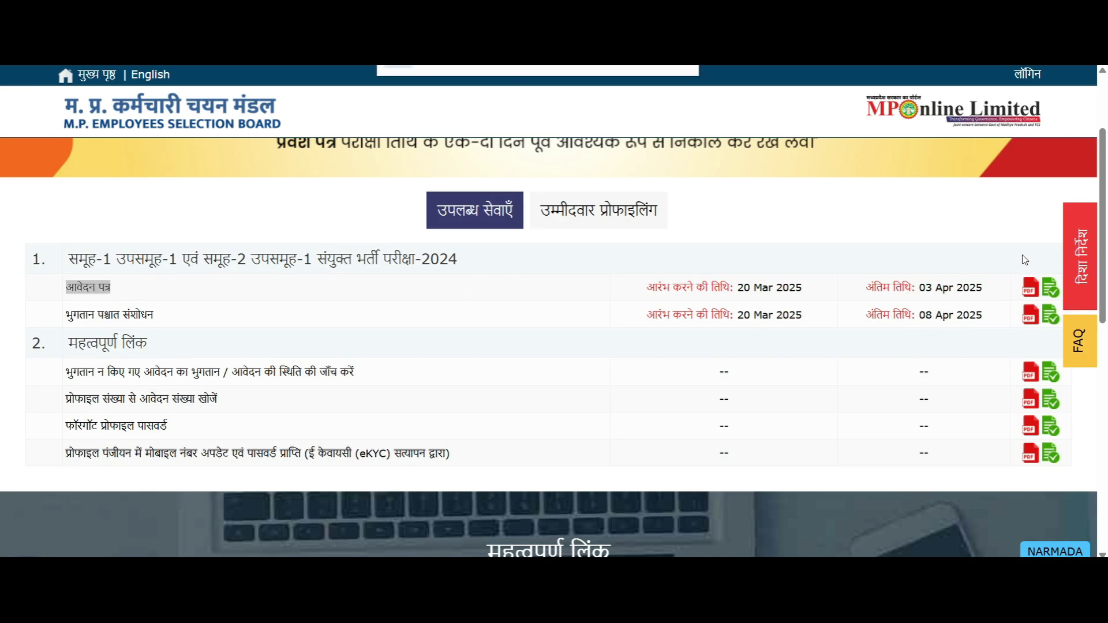
mouse_move(631, 269)
left_mouse_down()
mouse_move(1028, 321)
mouse_move(1080, 307)
mouse_move(1060, 303)
left_mouse_up()
mouse_move(1037, 249)
left_mouse_down()
mouse_move(1055, 336)
mouse_move(1064, 339)
left_mouse_up()
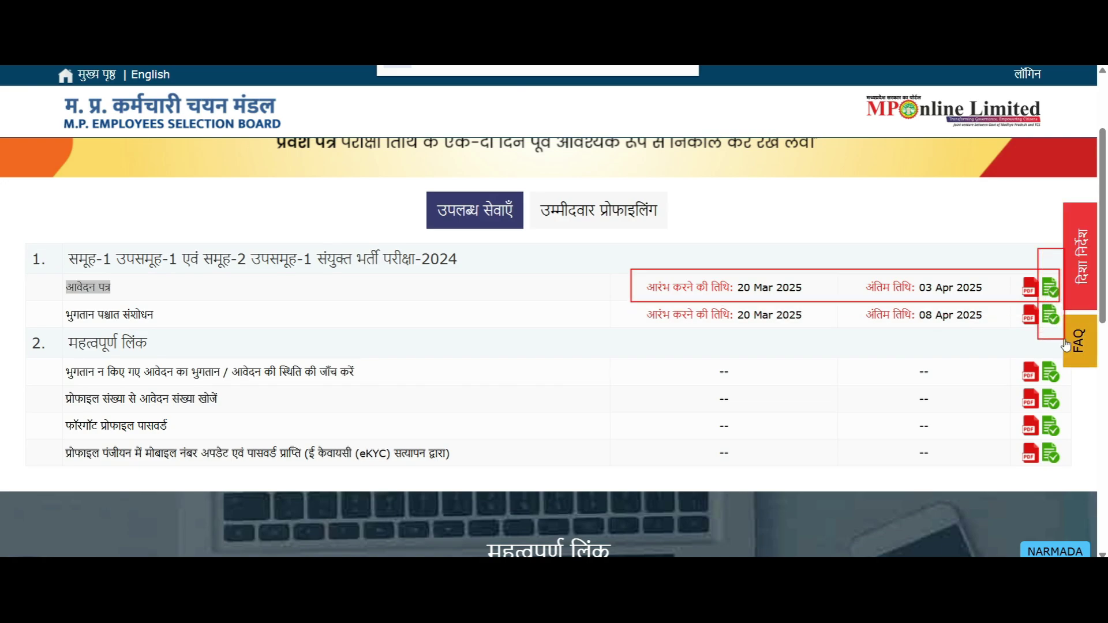
key("Escape")
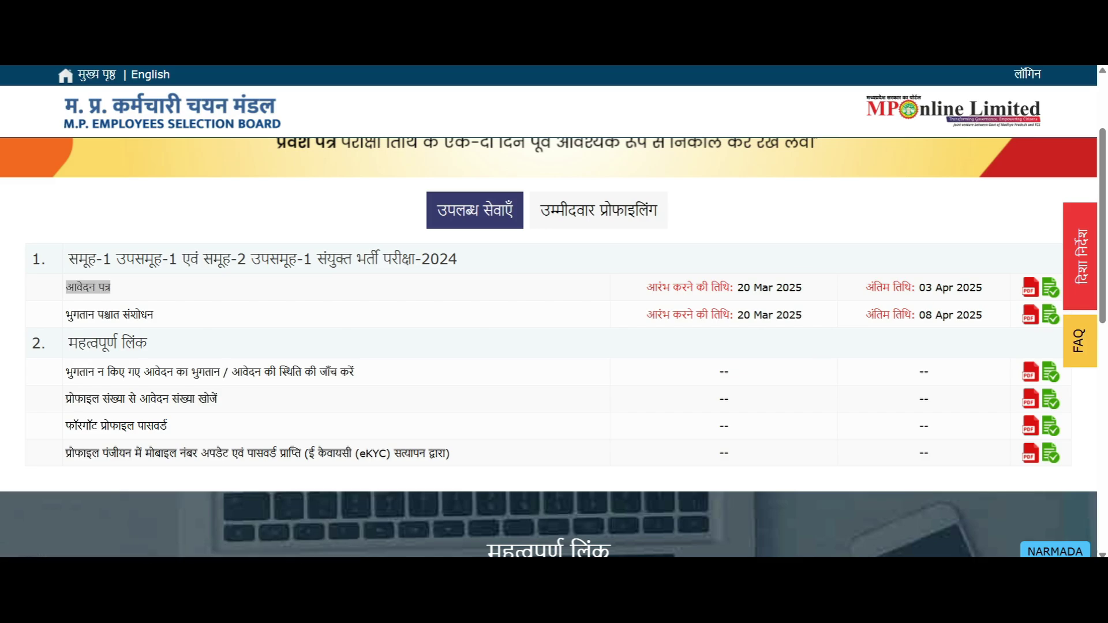
left_click(88, 286)
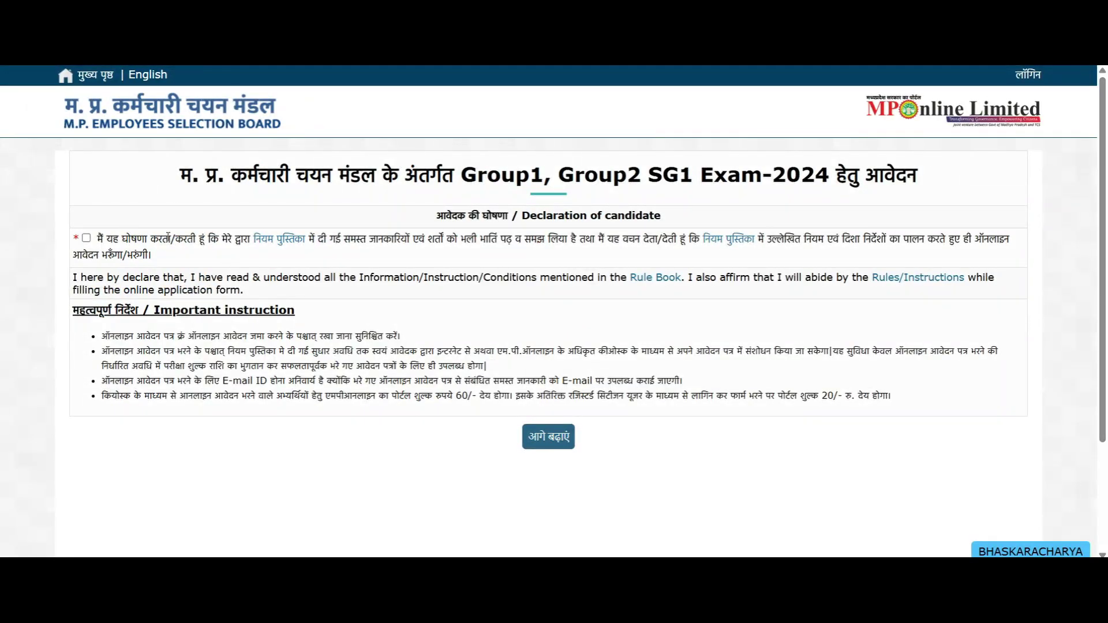
- Accept the candidate declaration and enter the candidate's registration number
left_click(86, 237)
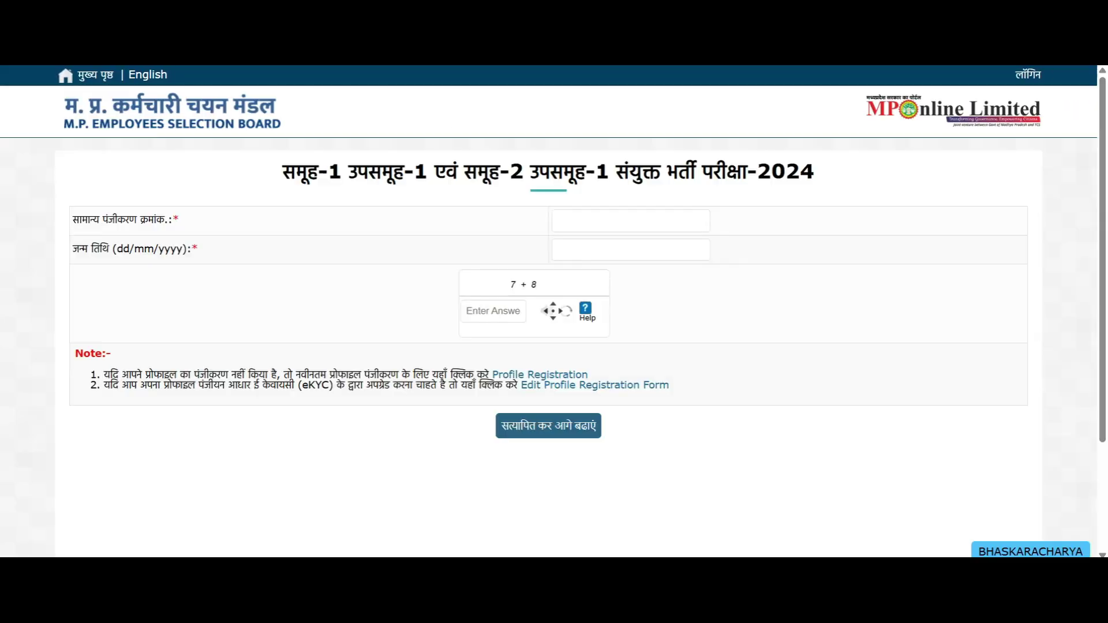
left_click_drag(179, 221, 35, 222)
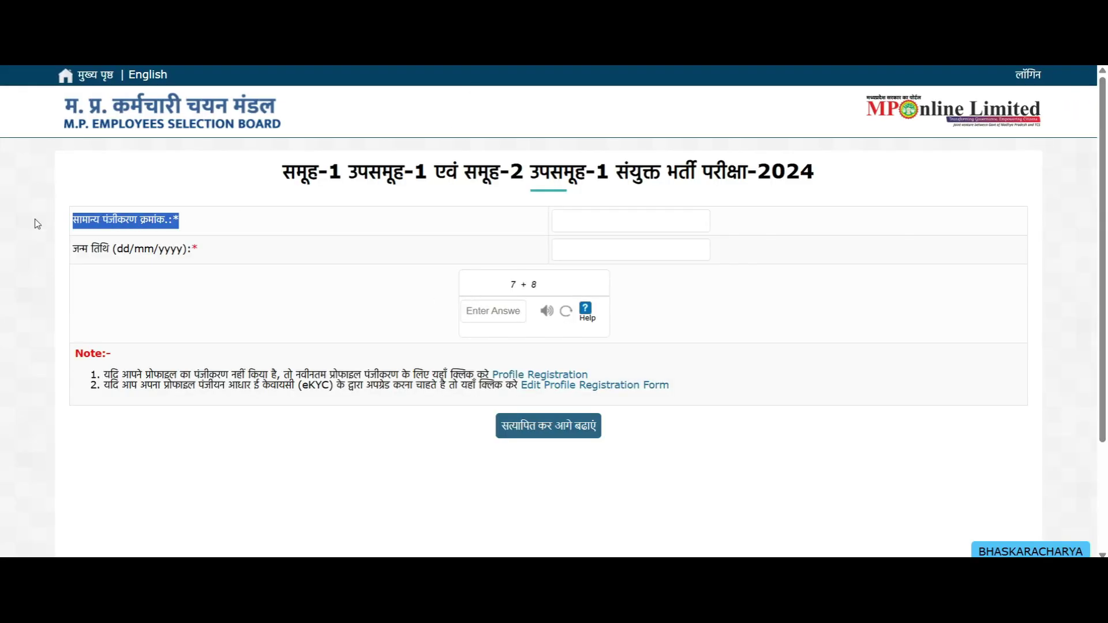
left_click(558, 221)
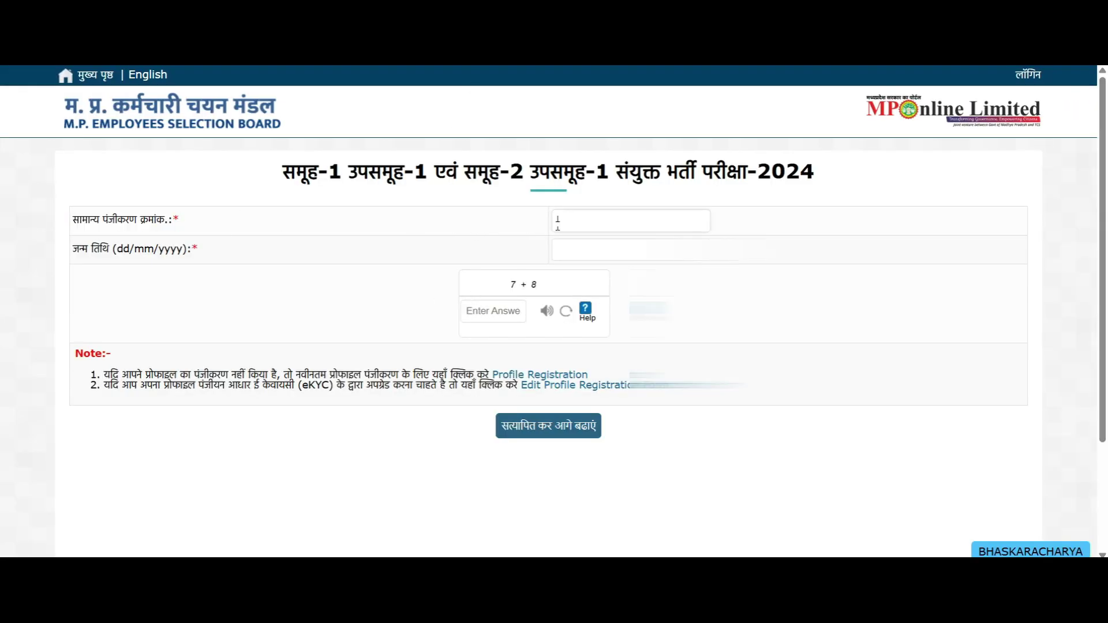
left_click(460, 253)
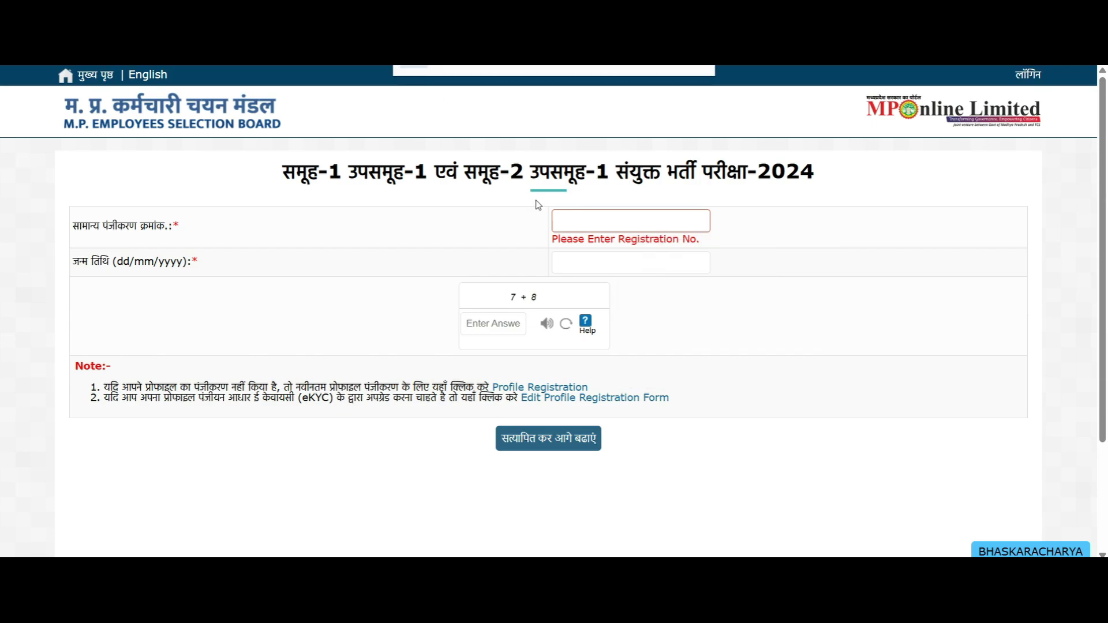
left_click_drag(538, 204, 769, 277)
left_click(650, 295)
- Enter the date of birth and captcha, then verify to reach the personal details form
left_click_drag(466, 263, 83, 254)
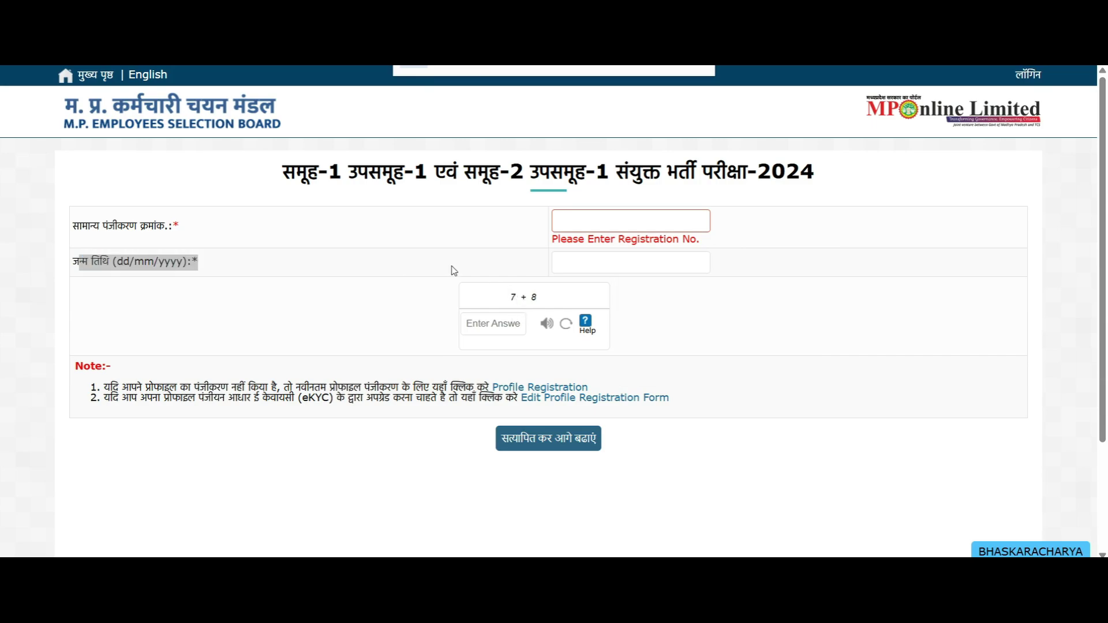
left_click_drag(447, 264, 637, 365)
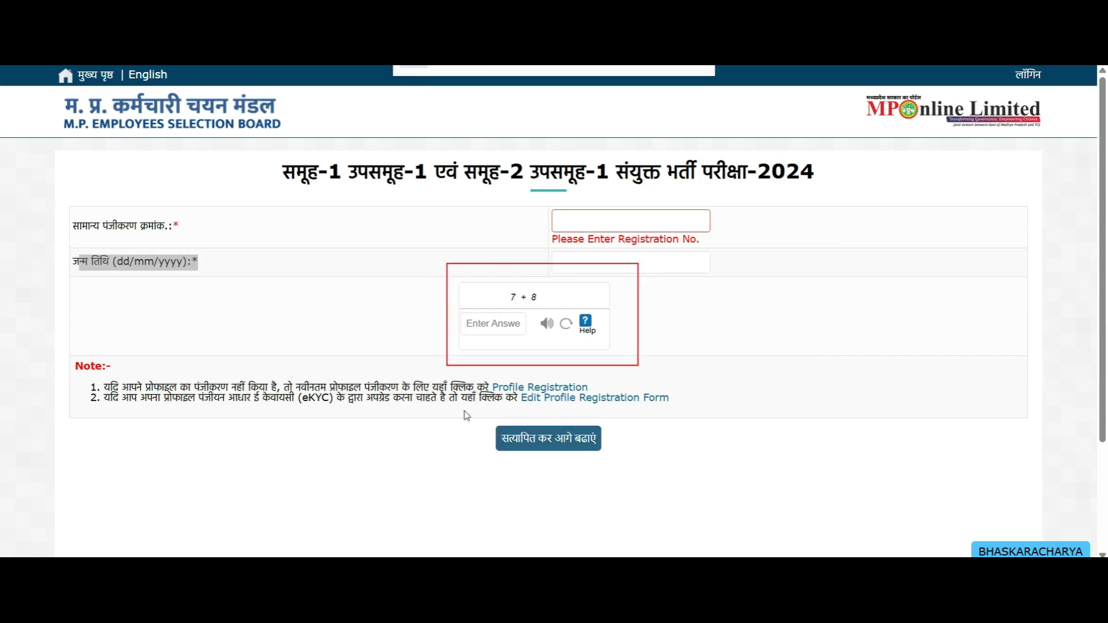
left_click_drag(463, 411, 664, 485)
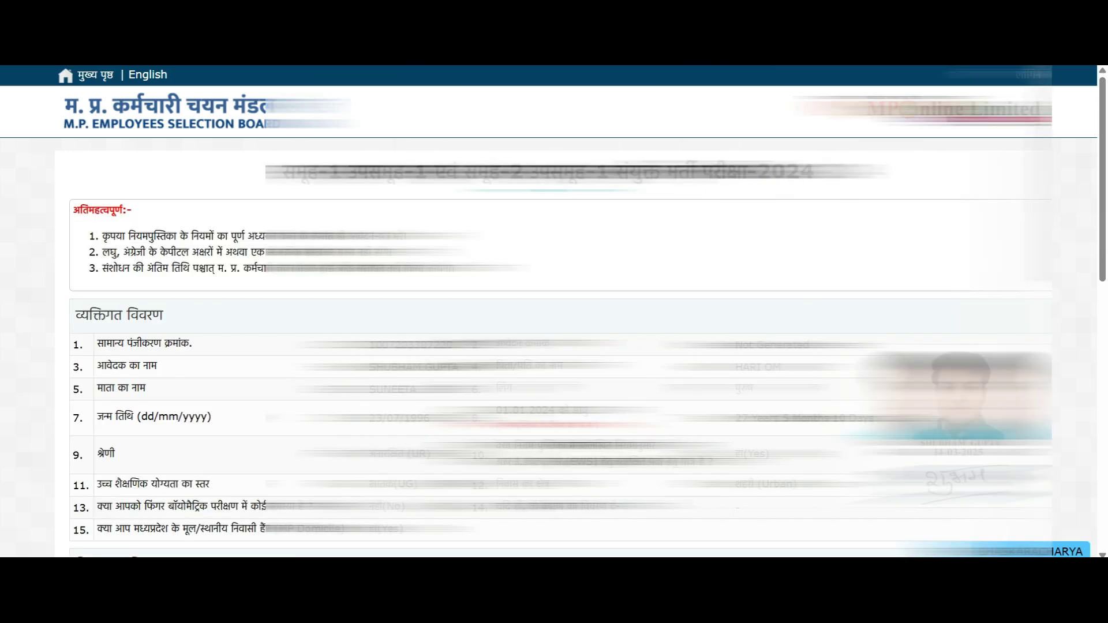
- Set the class for question 34 to बिना वर्ग(X)
scroll(560, 346, "down", 11)
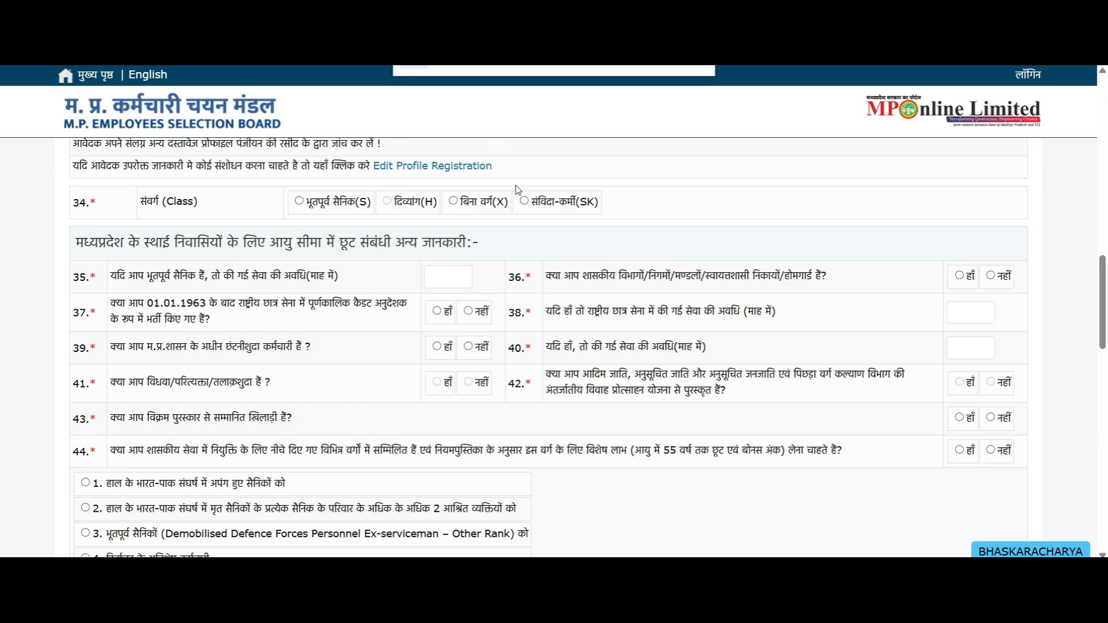
mouse_move(514, 181)
left_mouse_down()
mouse_move(538, 201)
mouse_move(621, 225)
left_mouse_up()
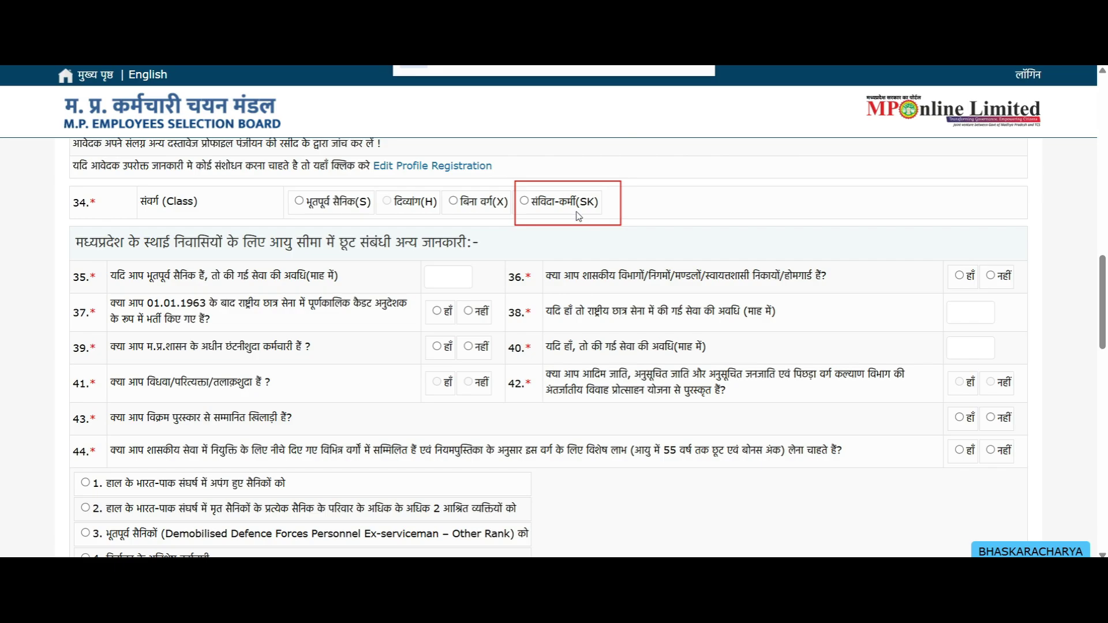
left_click_drag(374, 174, 442, 216)
left_click_drag(449, 175, 510, 227)
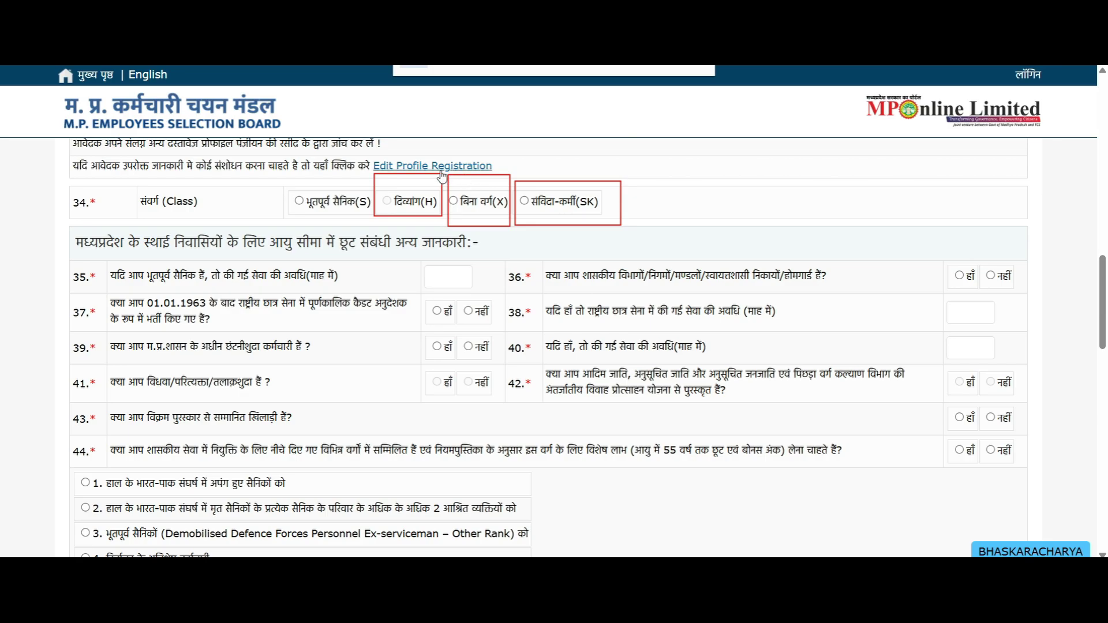
left_click_drag(421, 263, 488, 222)
key("ctrl+z")
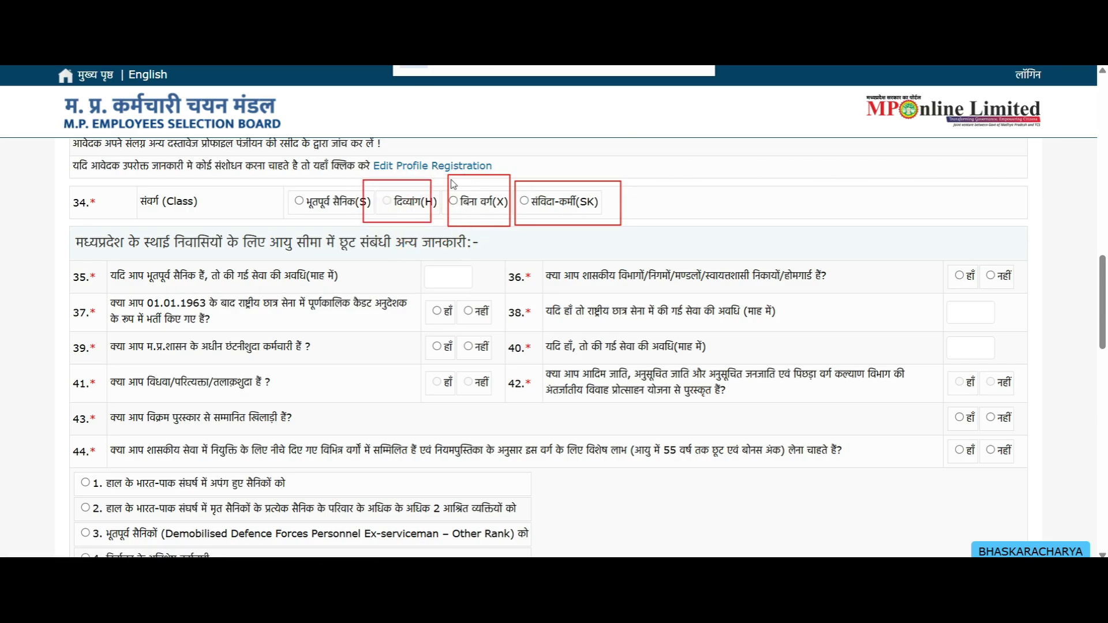
left_click_drag(451, 176, 497, 230)
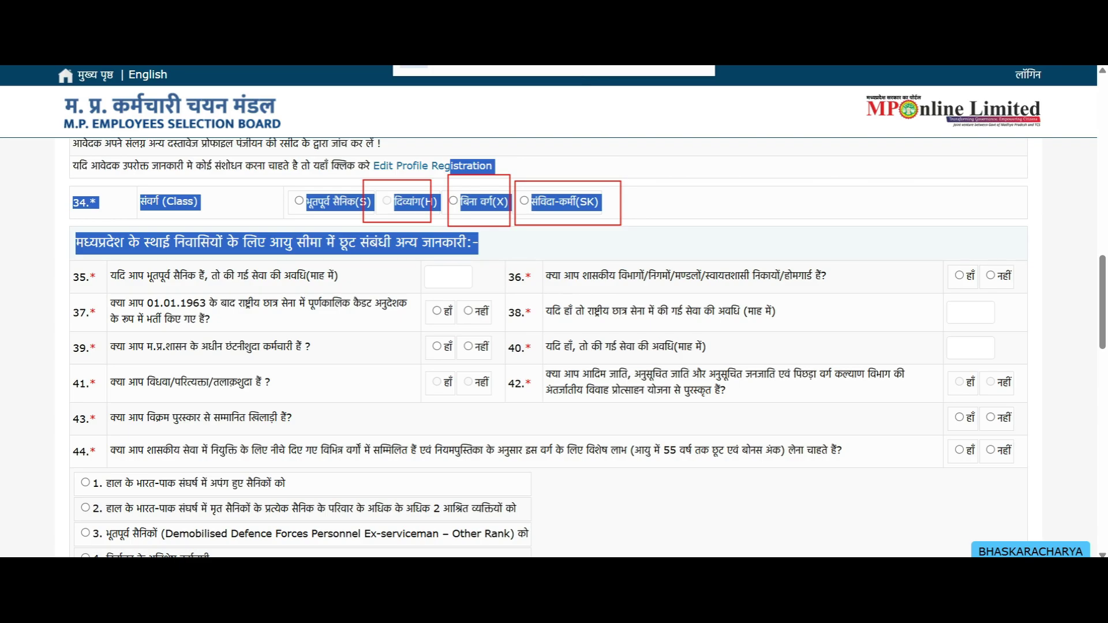
left_click(589, 68)
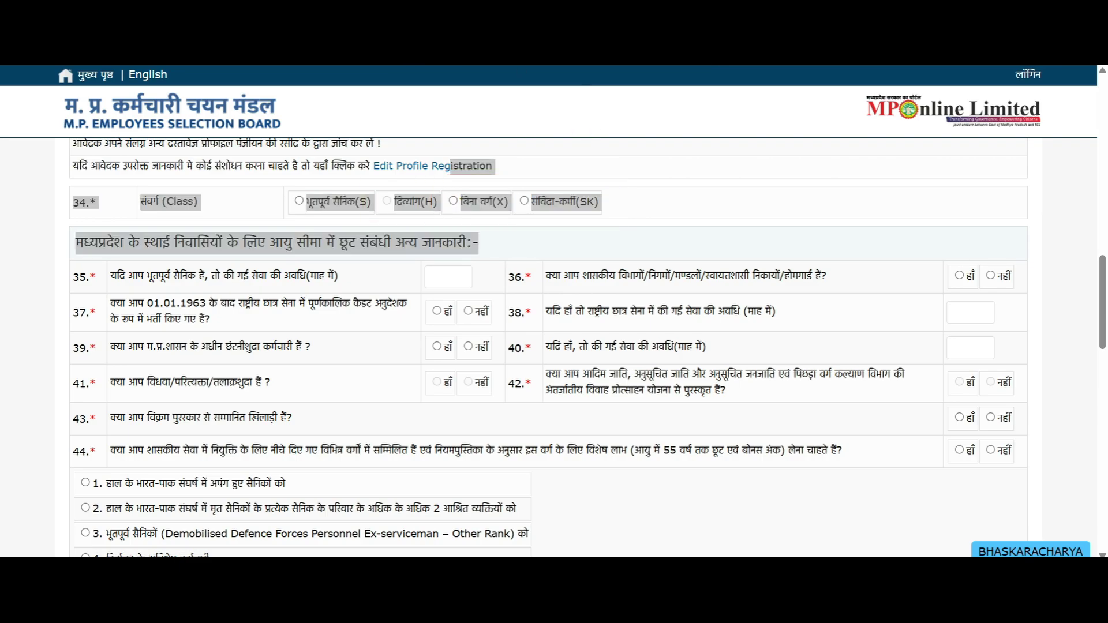
left_click(453, 201)
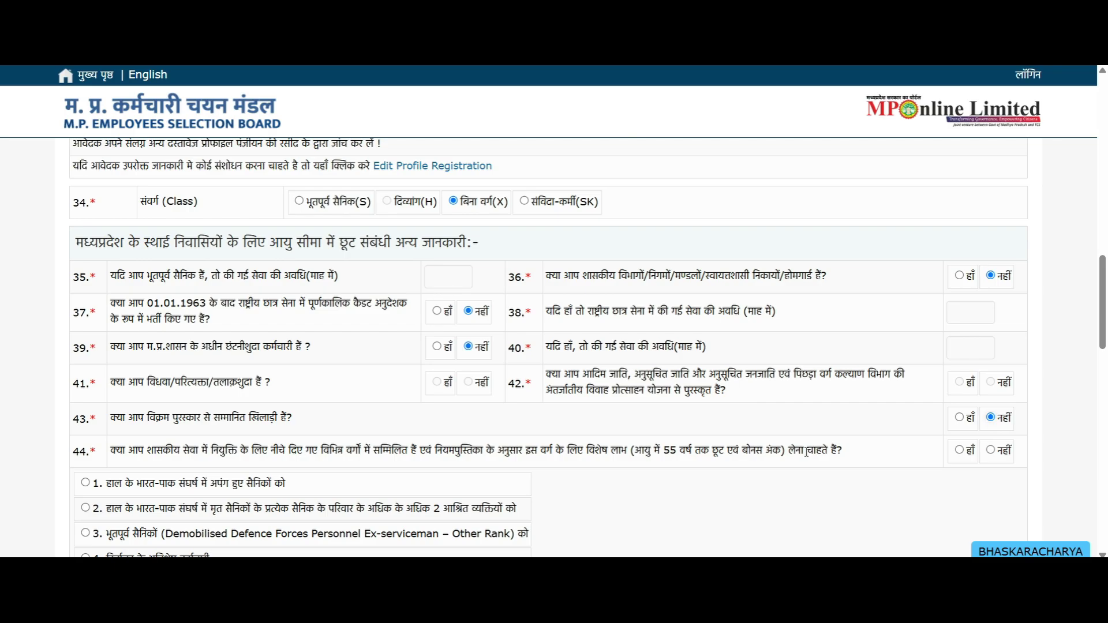
- Answer नहीं to question 44 on the special age-relaxation benefit
scroll(554, 346, "down", 4)
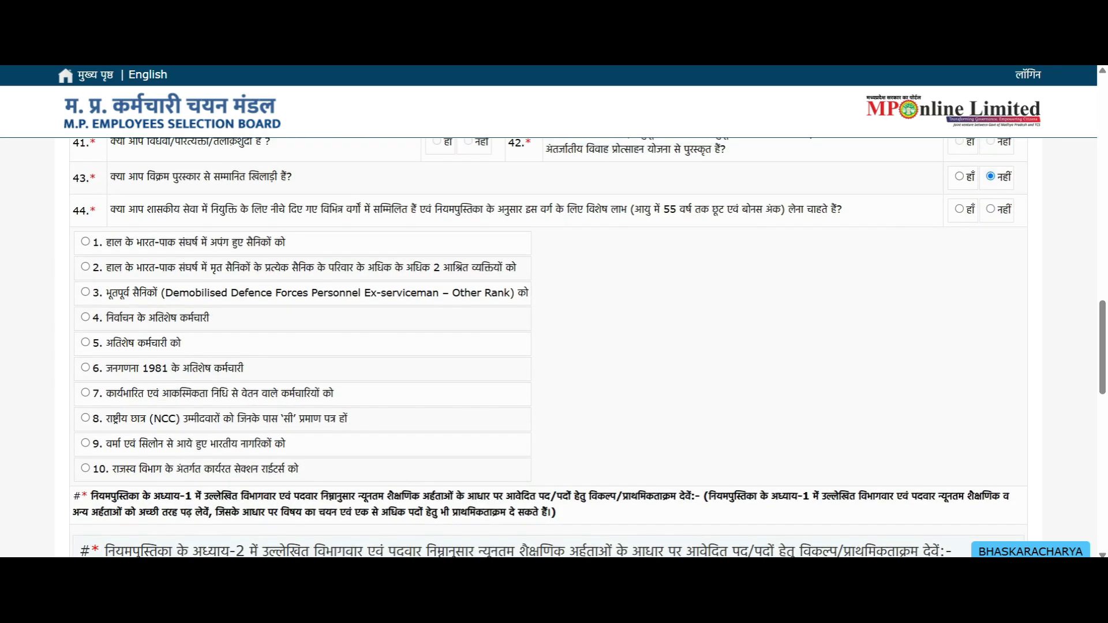
mouse_move(503, 67)
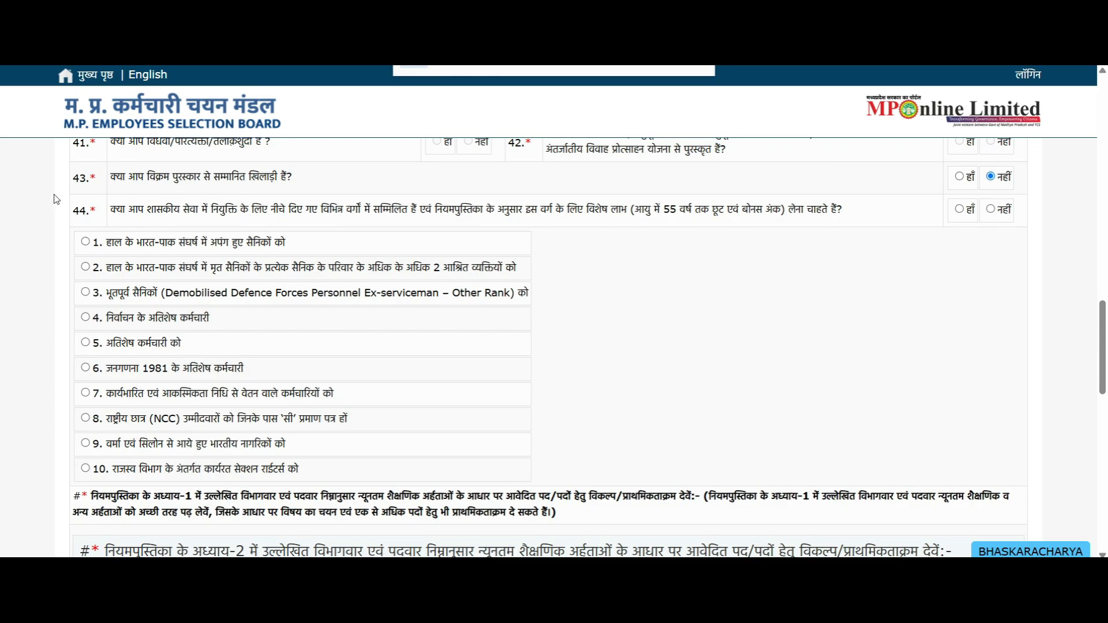
mouse_move(54, 194)
left_mouse_down()
mouse_move(198, 251)
mouse_move(554, 462)
mouse_move(723, 483)
mouse_move(1065, 483)
mouse_move(1054, 485)
left_mouse_up()
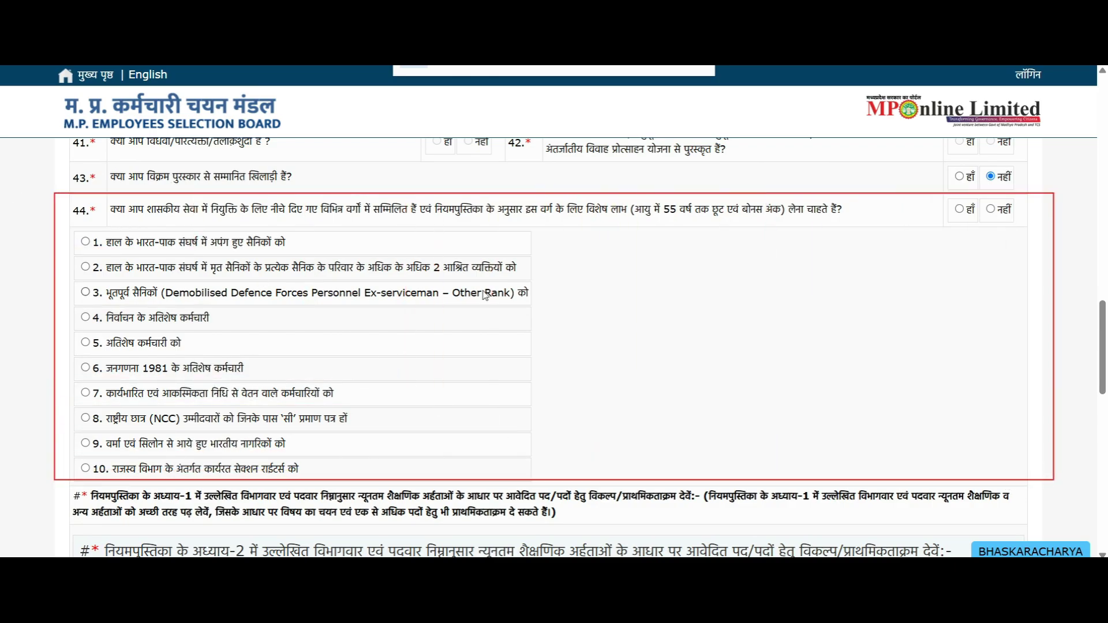
key("Escape")
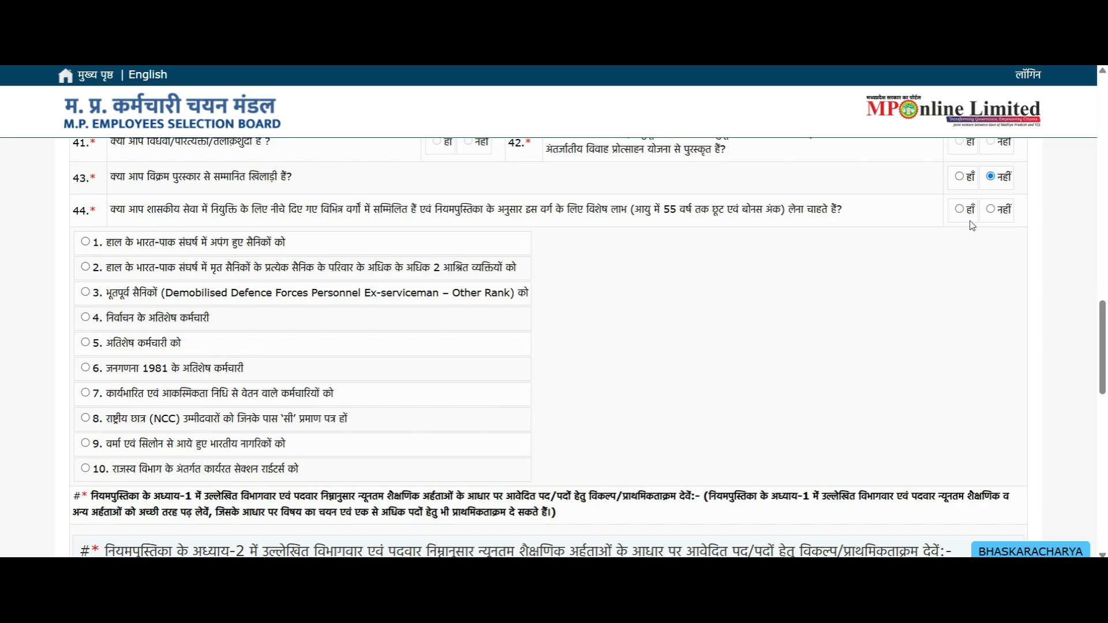
left_click(990, 210)
left_click_drag(1103, 336, 1104, 410)
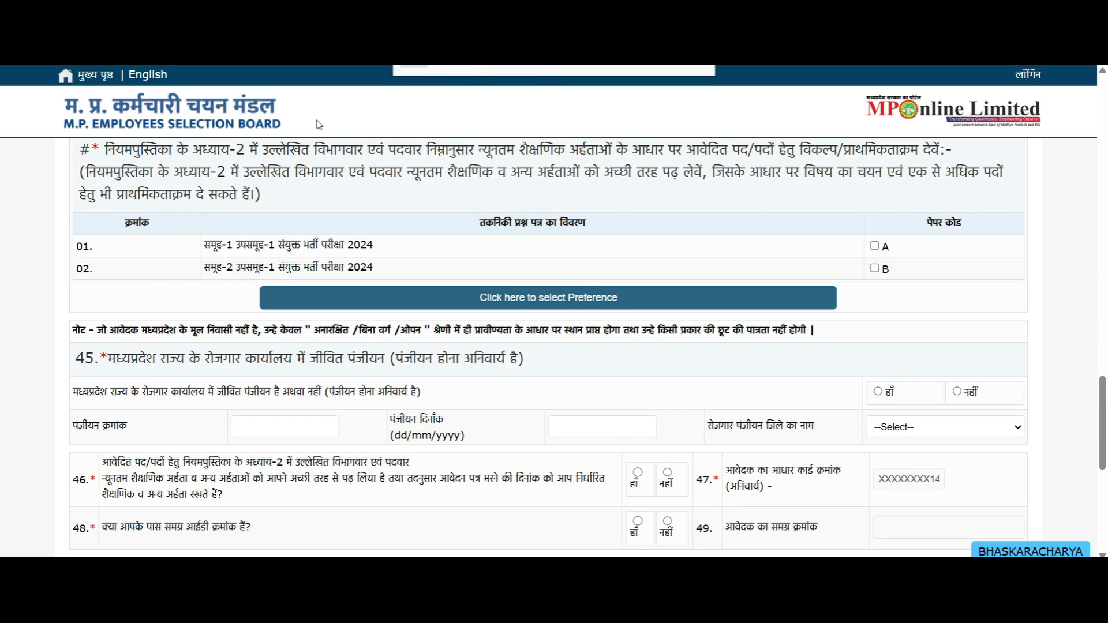
- Tick the paper code checkboxes for both papers A and B
left_click_drag(182, 225, 465, 278)
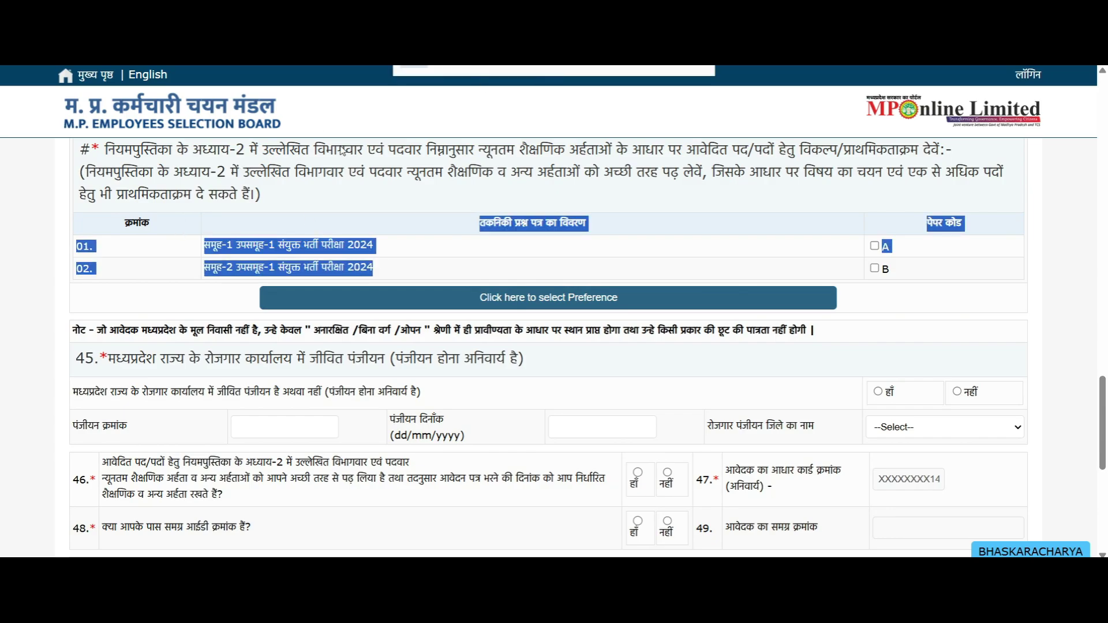
mouse_move(195, 216)
left_mouse_down()
mouse_move(483, 298)
mouse_move(487, 286)
left_mouse_up()
left_click_drag(817, 215, 941, 303)
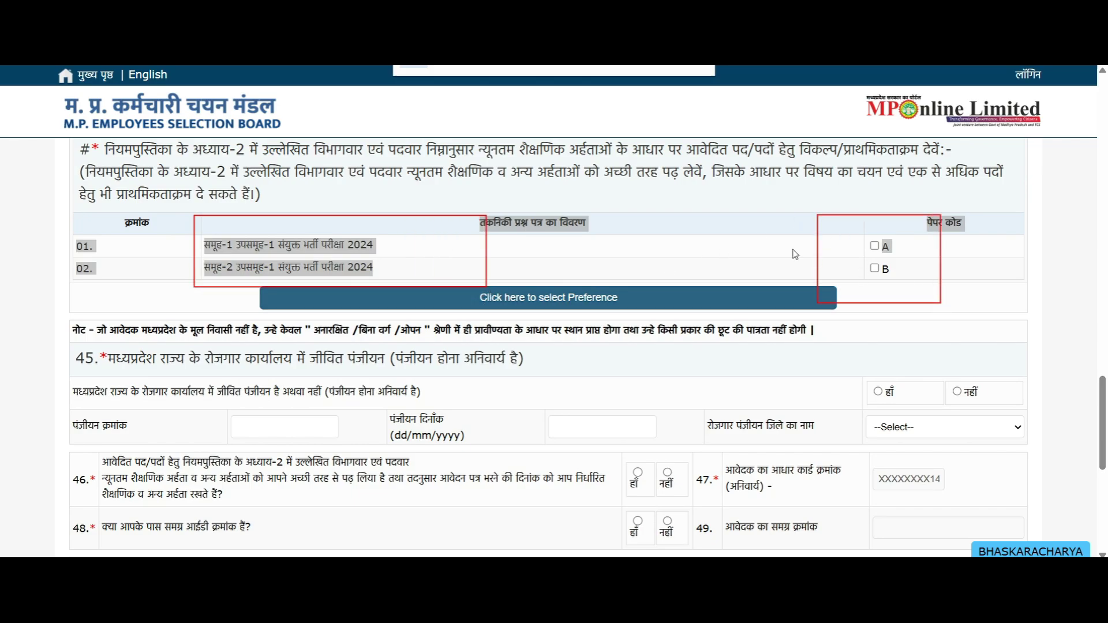
left_click(782, 215)
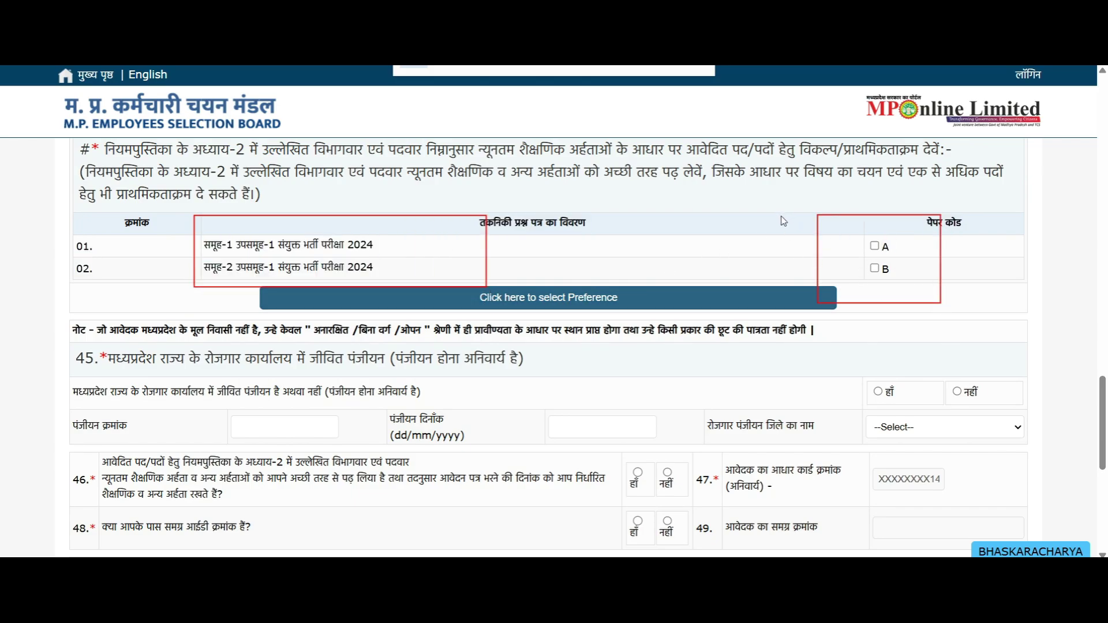
left_click(874, 246)
left_click(874, 268)
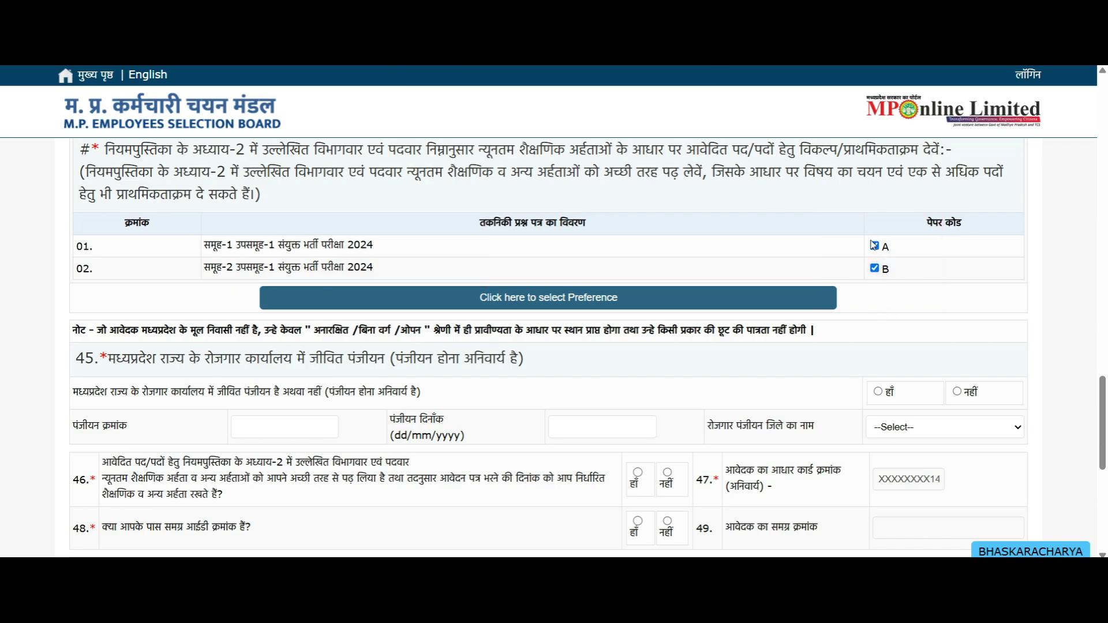
left_click(874, 245)
left_click(874, 246)
- Bring up the post preference selection table with its four posts
left_click(507, 300)
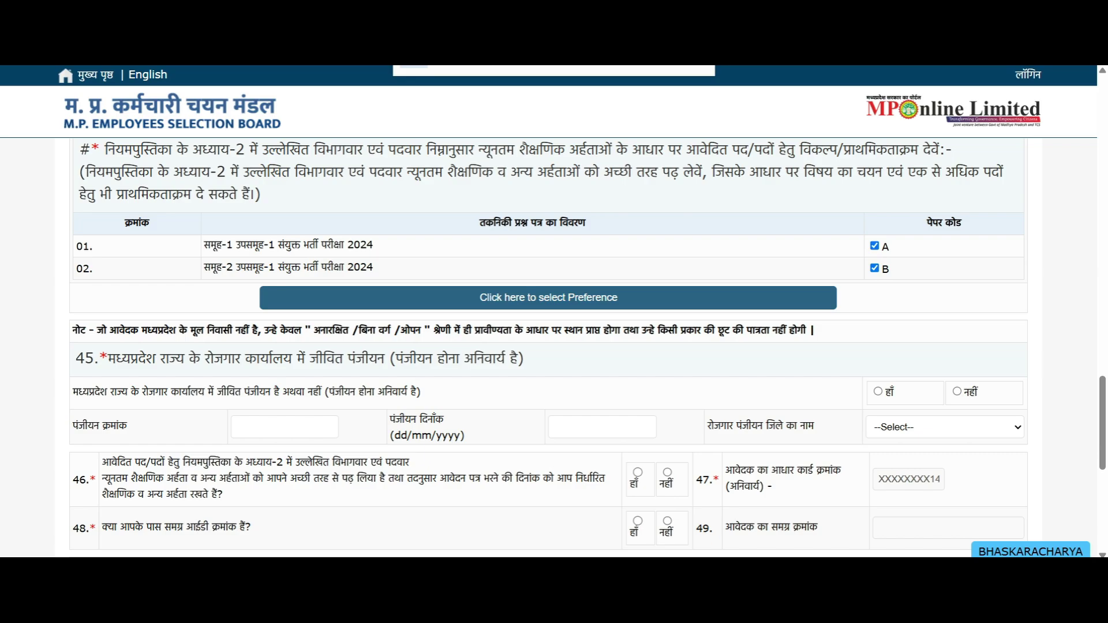
mouse_move(437, 264)
left_mouse_down()
mouse_move(519, 430)
mouse_move(505, 279)
mouse_move(641, 327)
left_mouse_up()
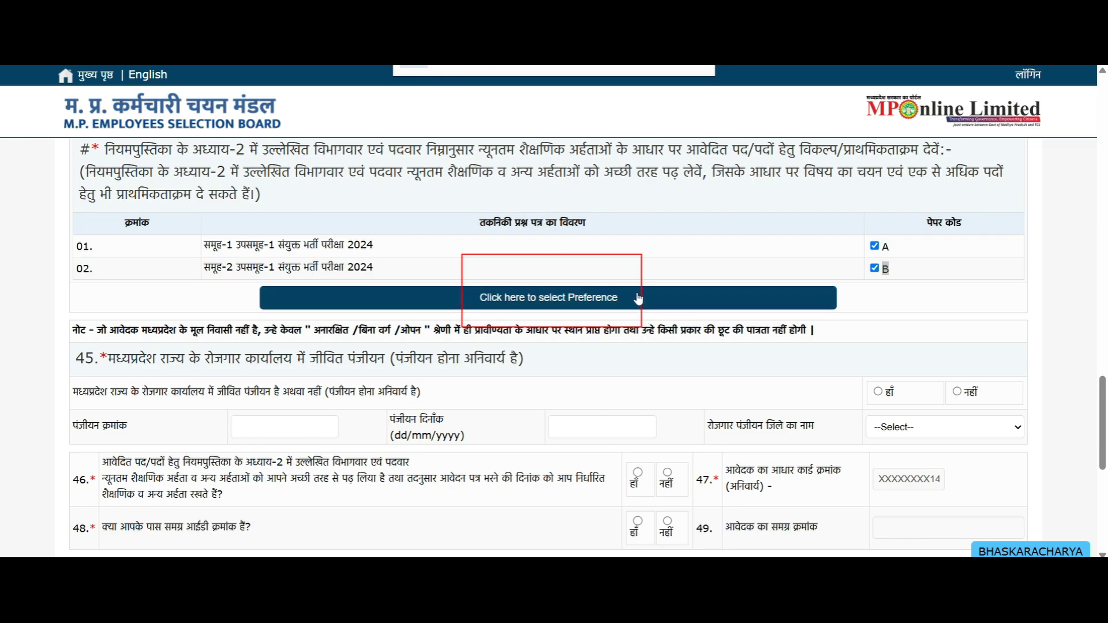
left_click(612, 186)
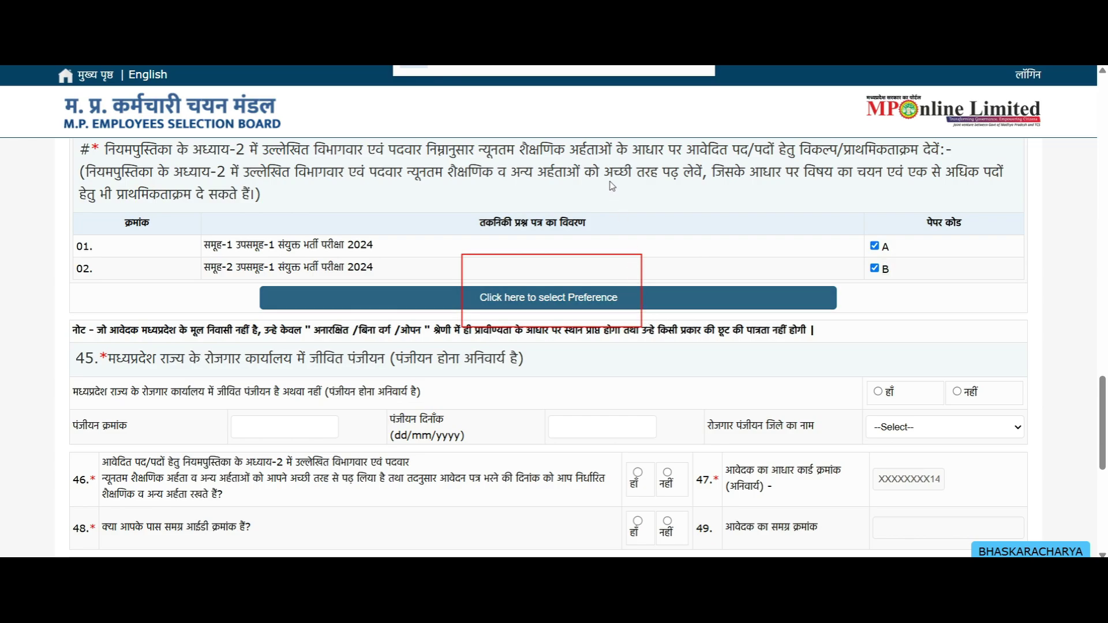
key("Escape")
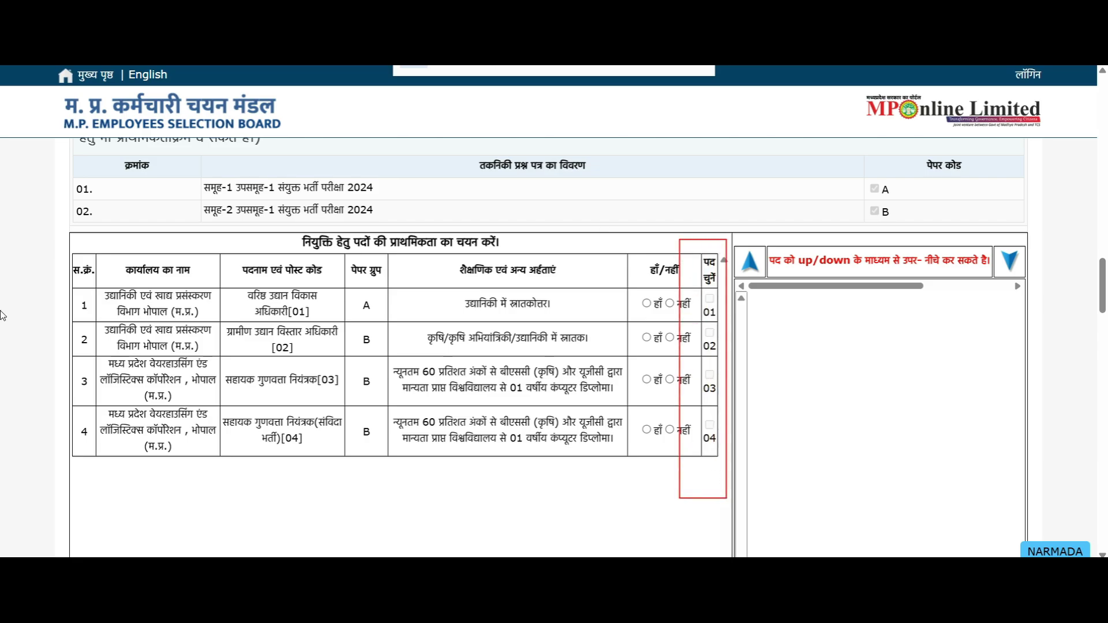
- Answer yes for posts 01, 03, 04 and 02 and add each to the preference list
mouse_move(640, 249)
left_mouse_down()
mouse_move(695, 497)
mouse_move(692, 488)
left_mouse_up()
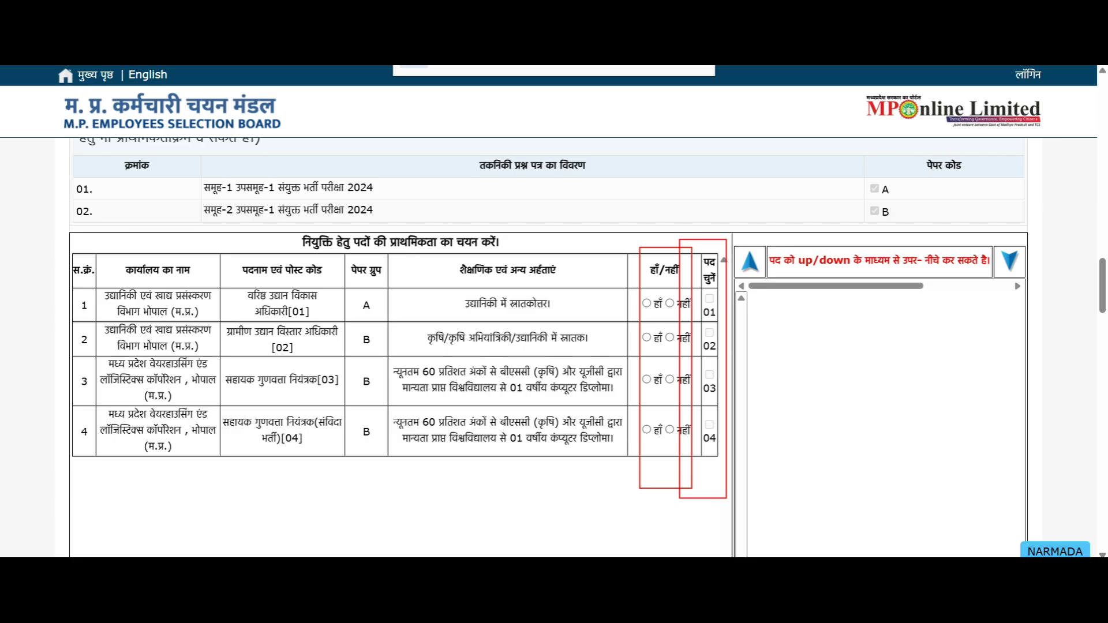
key("Escape")
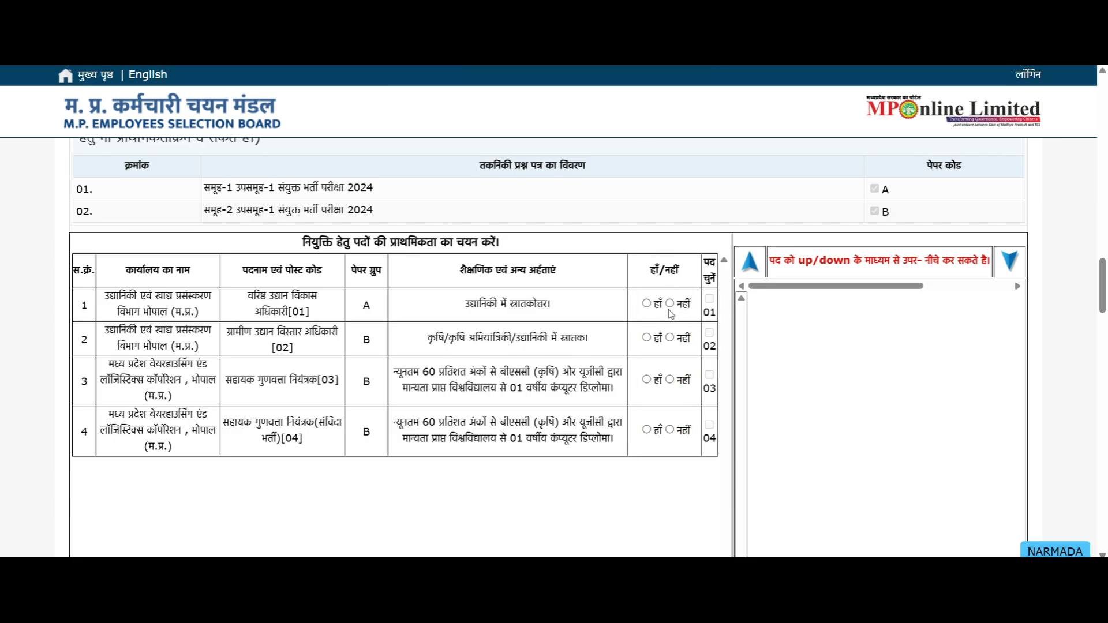
left_click_drag(105, 296, 566, 316)
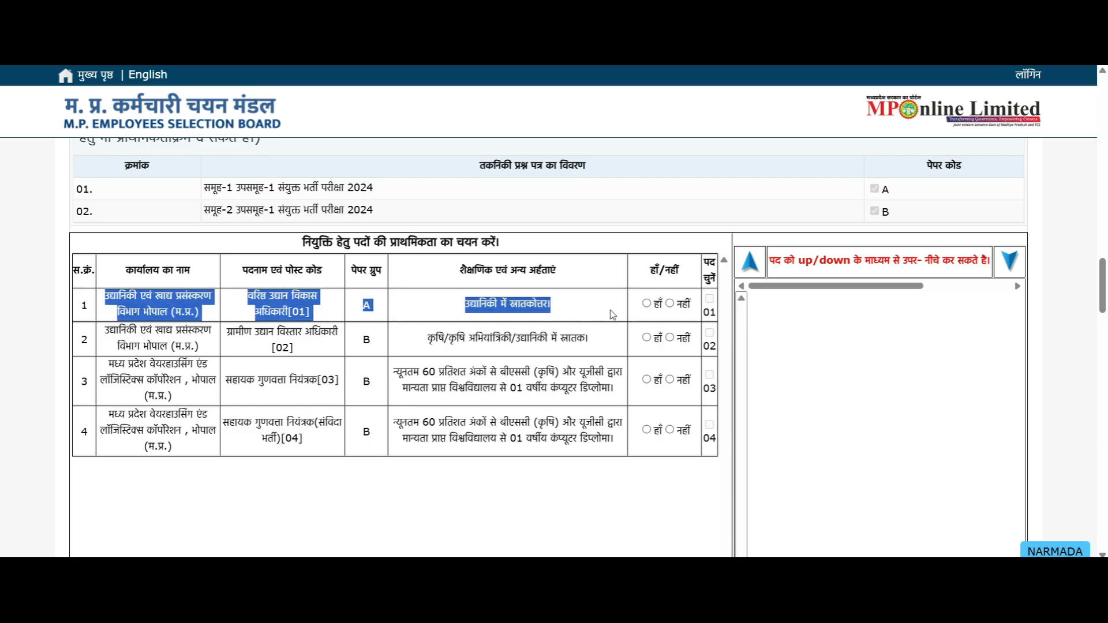
left_click(579, 309)
left_click(646, 303)
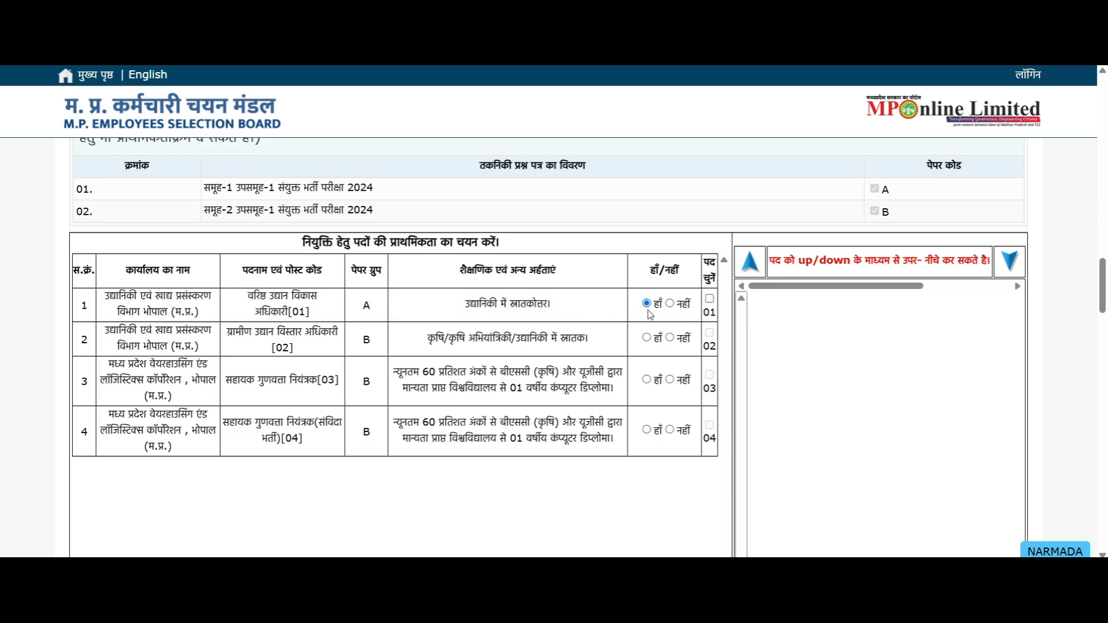
left_click(708, 300)
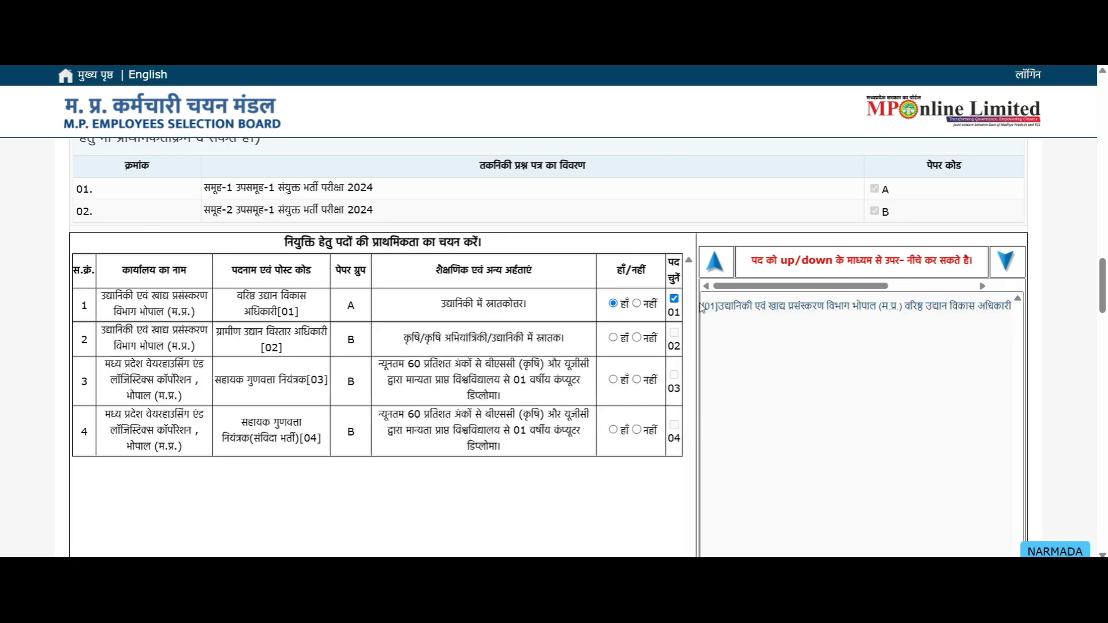
left_click(612, 380)
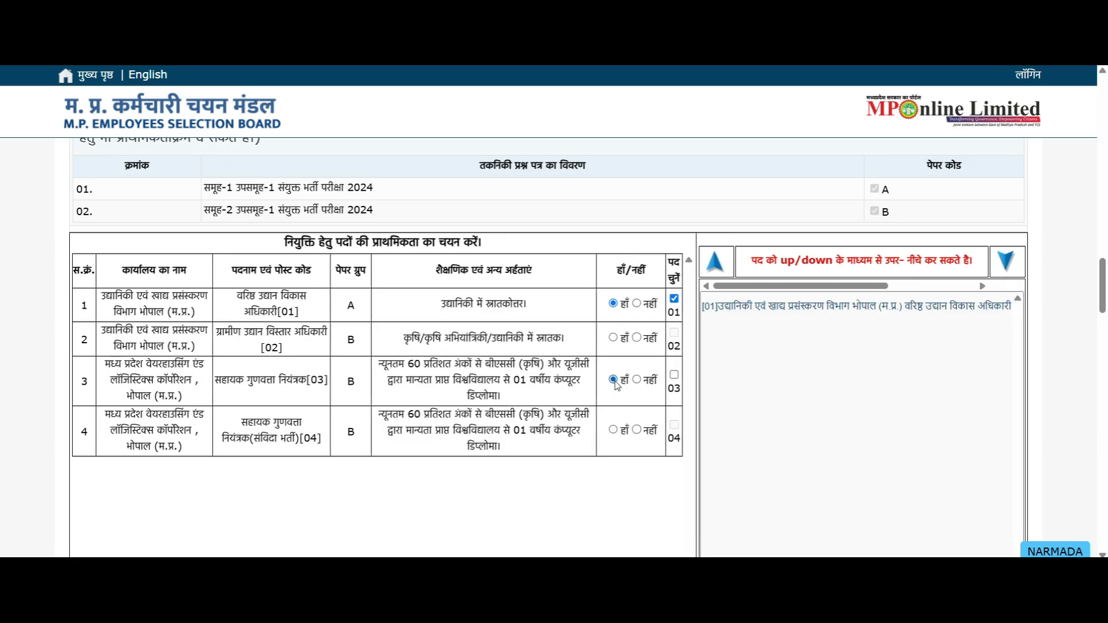
left_click(674, 375)
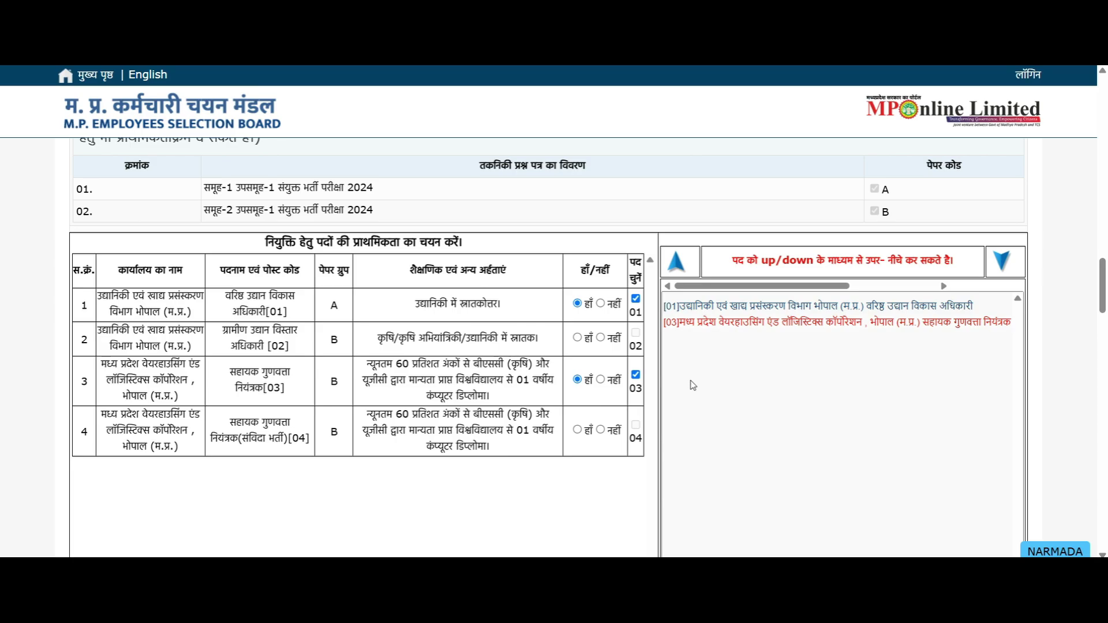
left_click(577, 429)
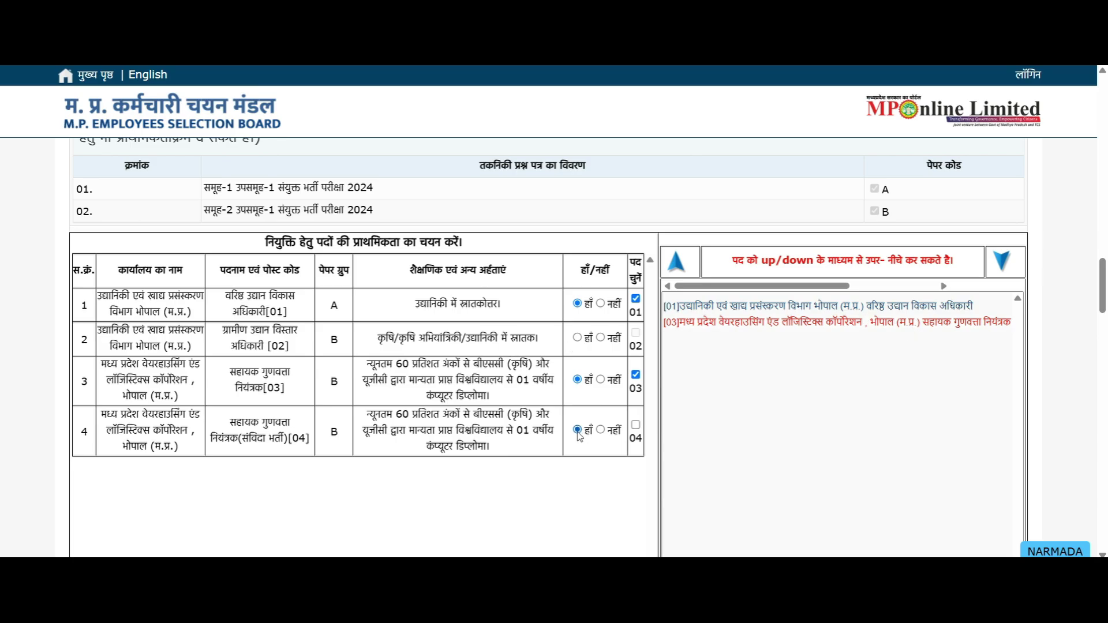
left_click(635, 427)
left_click(533, 362)
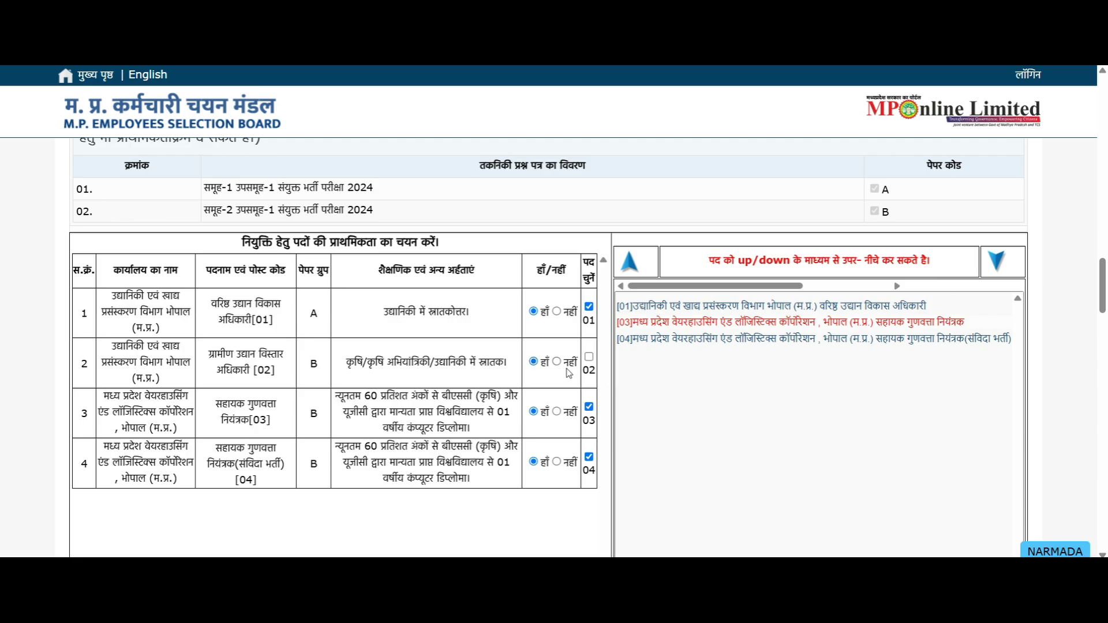
left_click(588, 358)
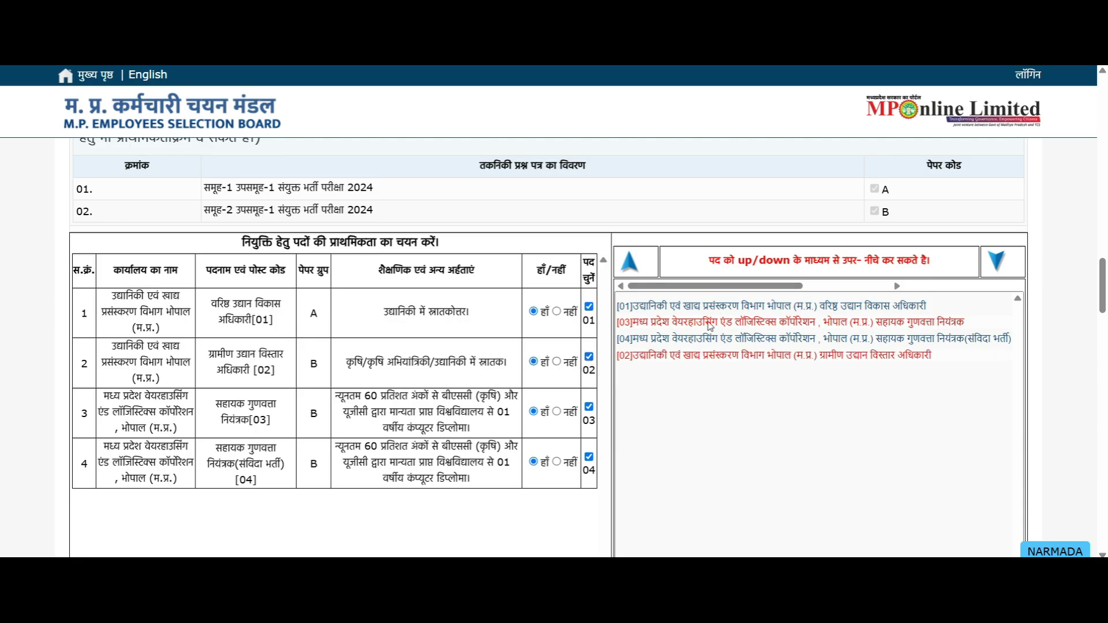
- Move post 04 up twice to the top of the preference order
left_click(747, 340)
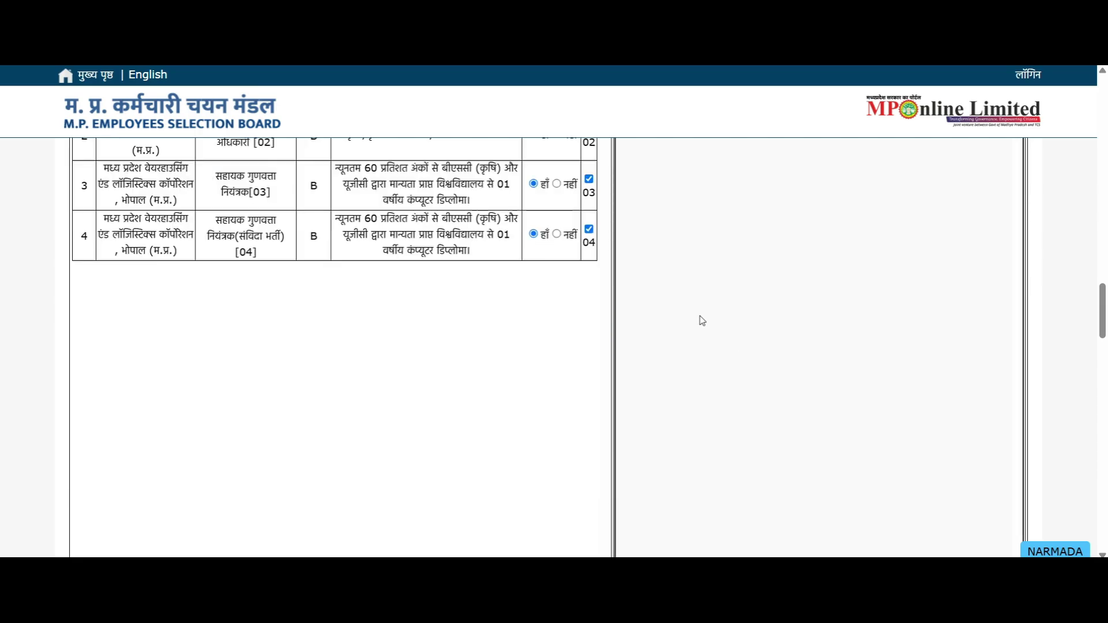
left_click_drag(1105, 325, 1107, 300)
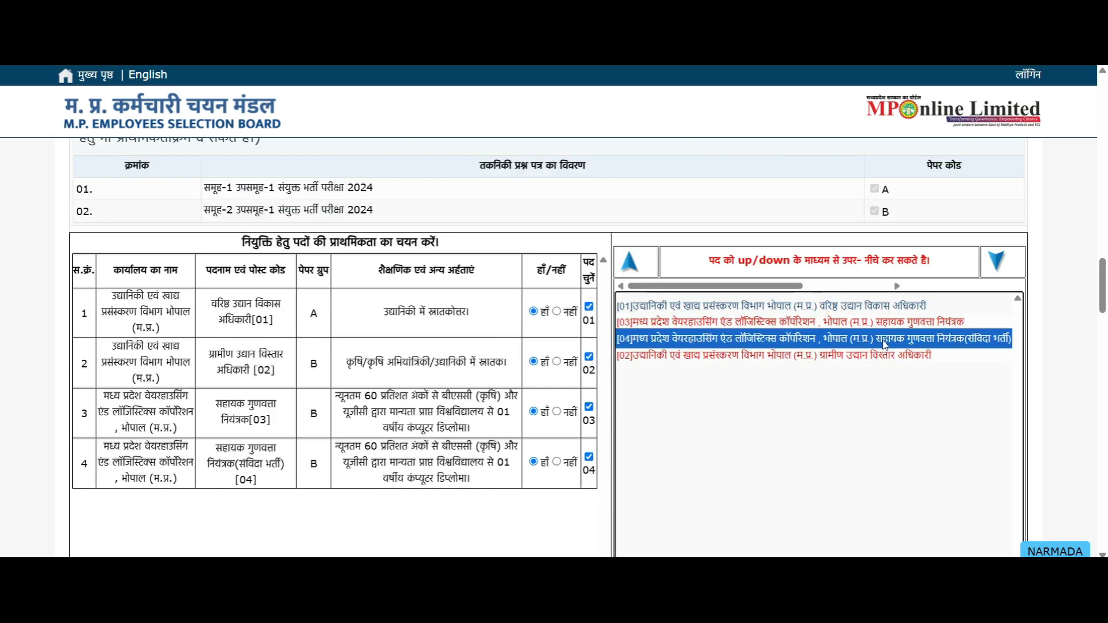
left_click(632, 264)
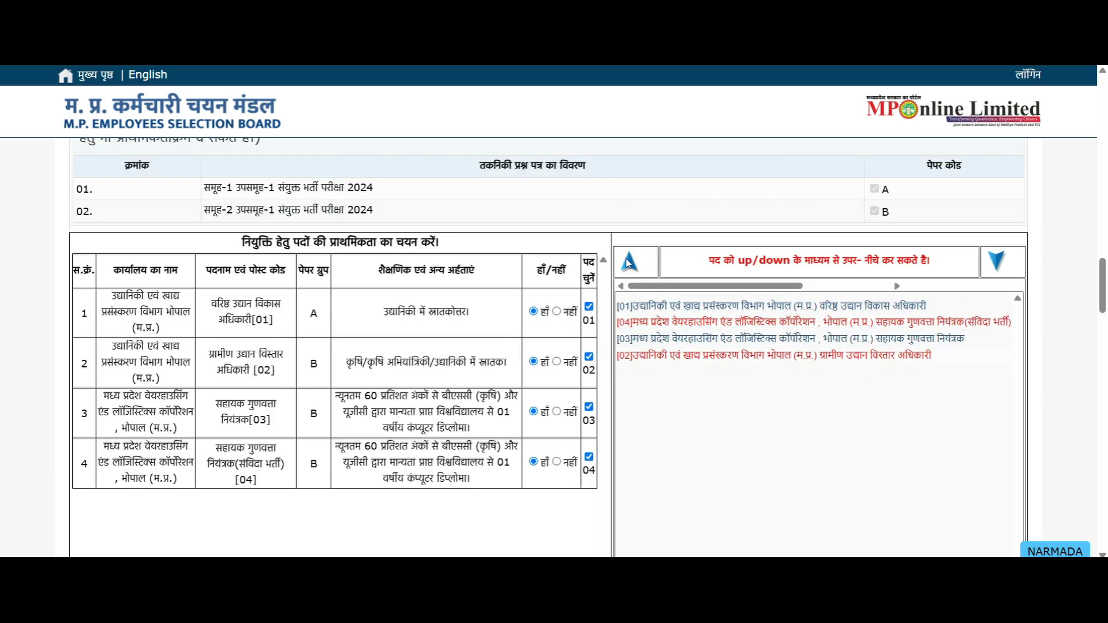
left_click(629, 264)
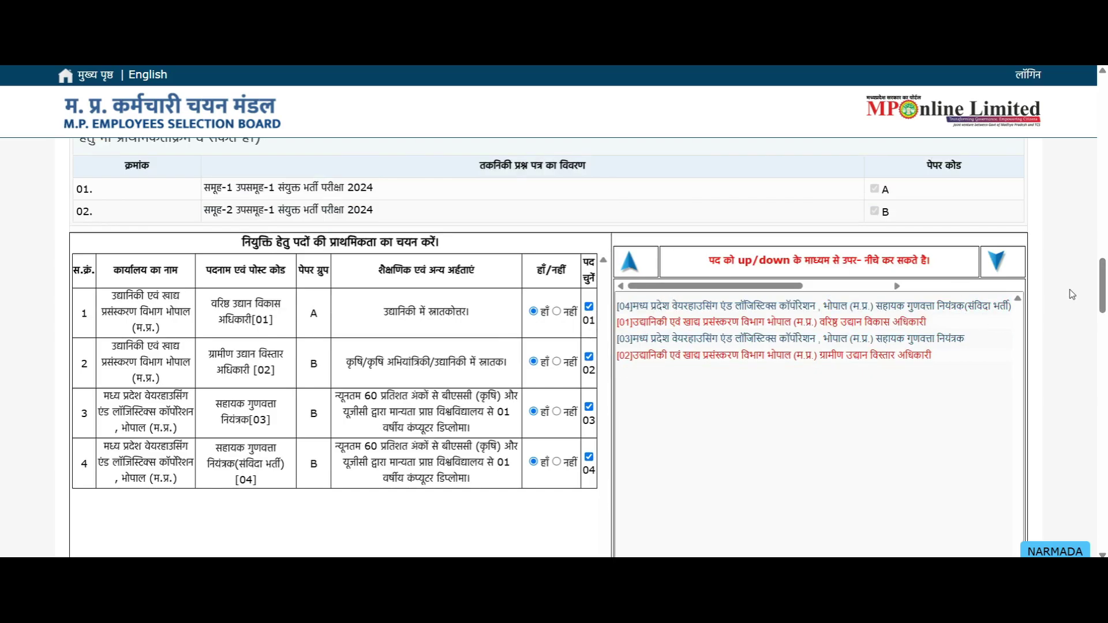
left_click_drag(1103, 279, 1104, 492)
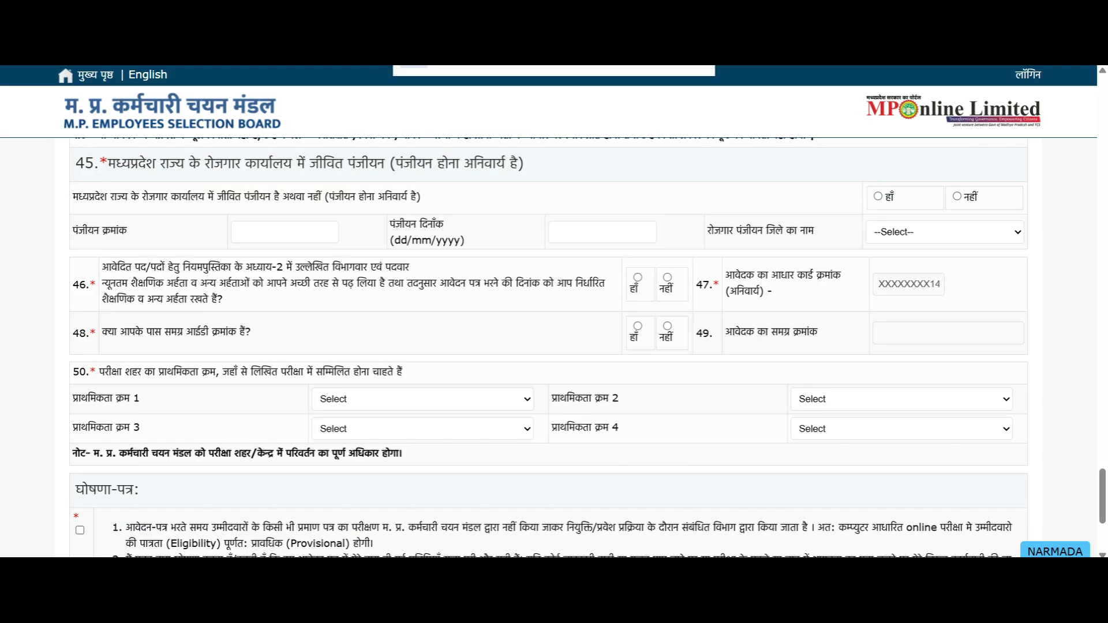
- Mark live employment registration as yes with registration district DATIA
mouse_move(160, 196)
left_mouse_down()
mouse_move(323, 258)
mouse_move(355, 258)
left_mouse_up()
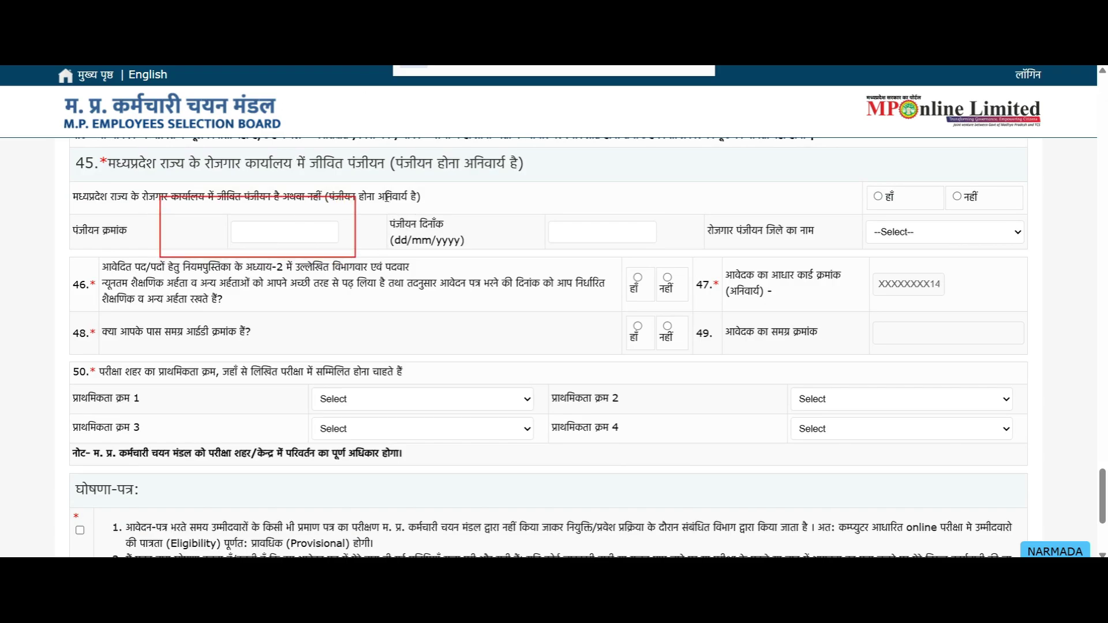
mouse_move(386, 196)
left_mouse_down()
mouse_move(456, 244)
mouse_move(662, 262)
left_mouse_up()
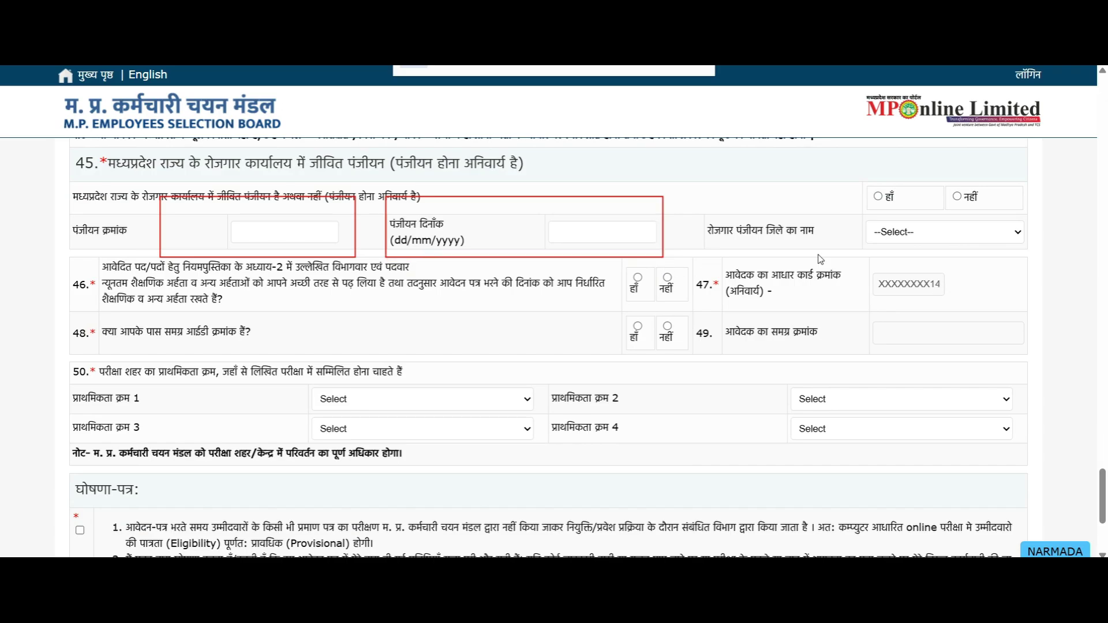
mouse_move(704, 210)
left_mouse_down()
mouse_move(887, 261)
mouse_move(1036, 250)
left_mouse_up()
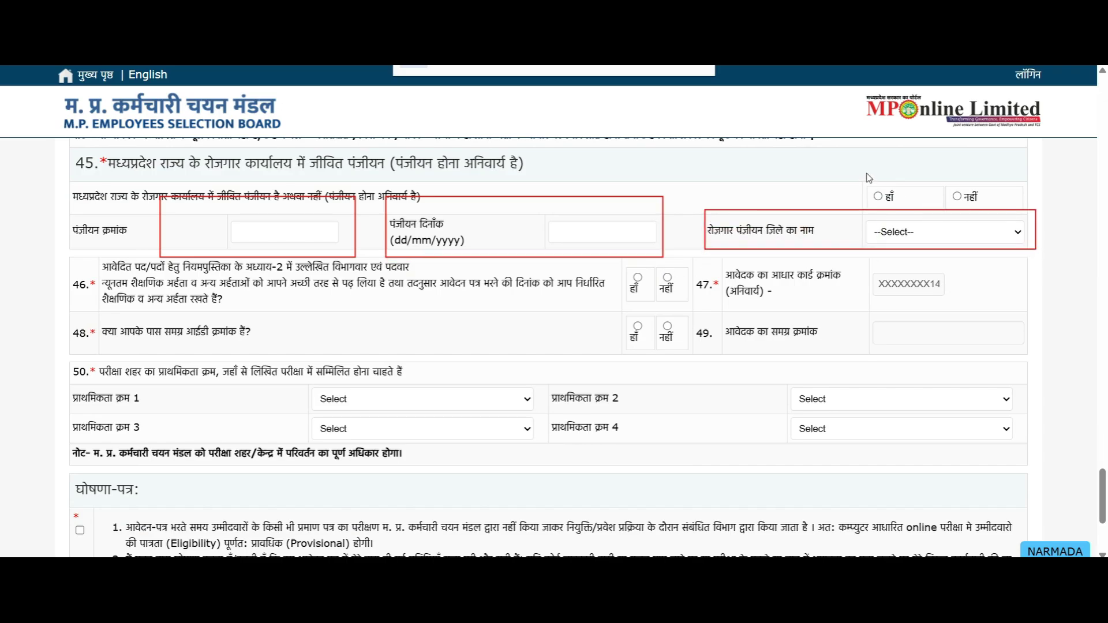
left_click_drag(862, 173, 910, 214)
key("Escape")
left_click(896, 236)
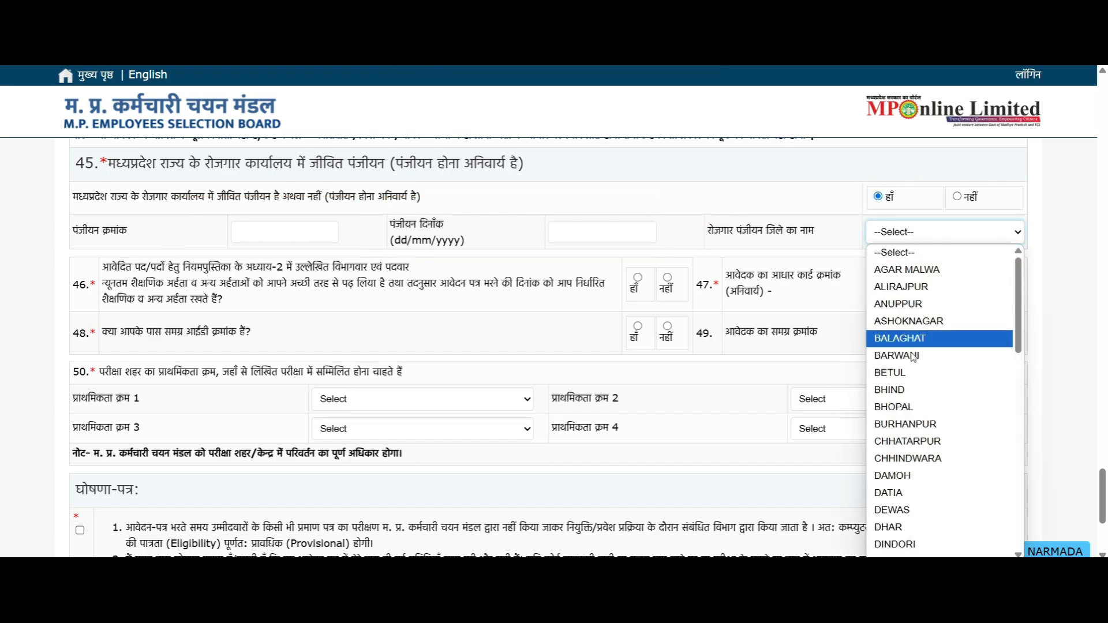
left_click(907, 495)
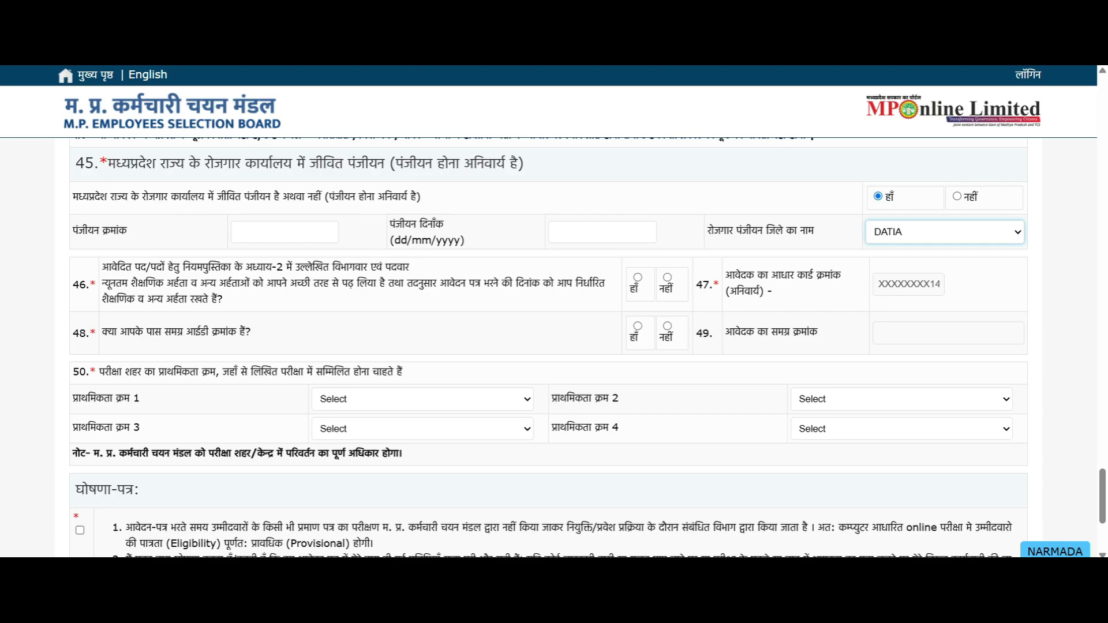
- Answer हाँ to question 46 about having read the post qualifications
left_click(607, 284)
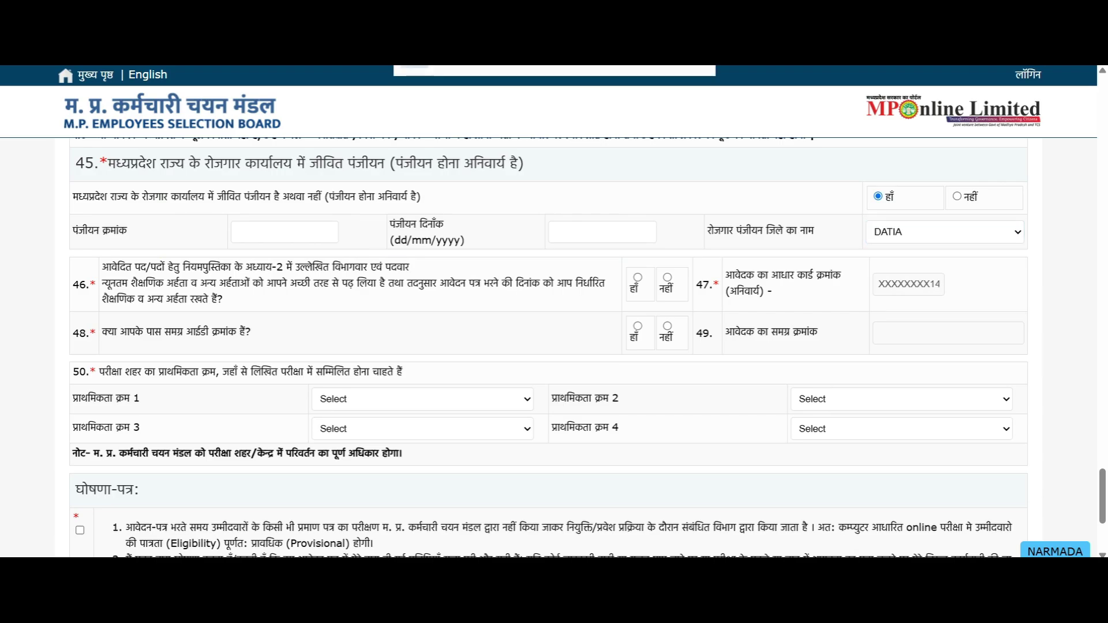
left_click_drag(583, 254, 695, 303)
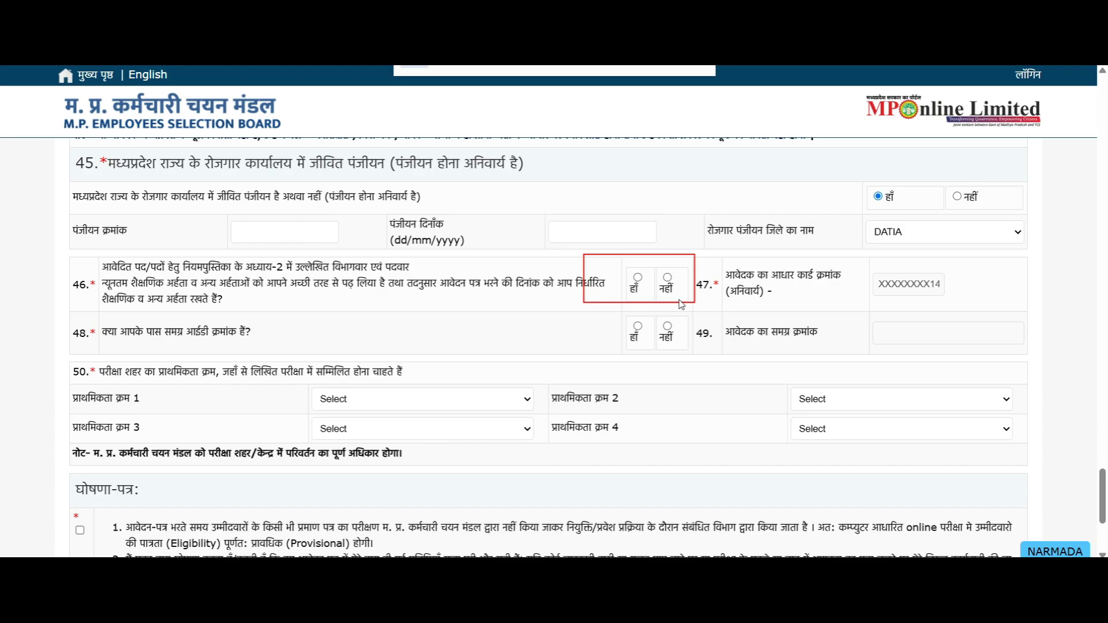
mouse_move(81, 254)
left_mouse_down()
mouse_move(340, 310)
mouse_move(623, 303)
left_mouse_up()
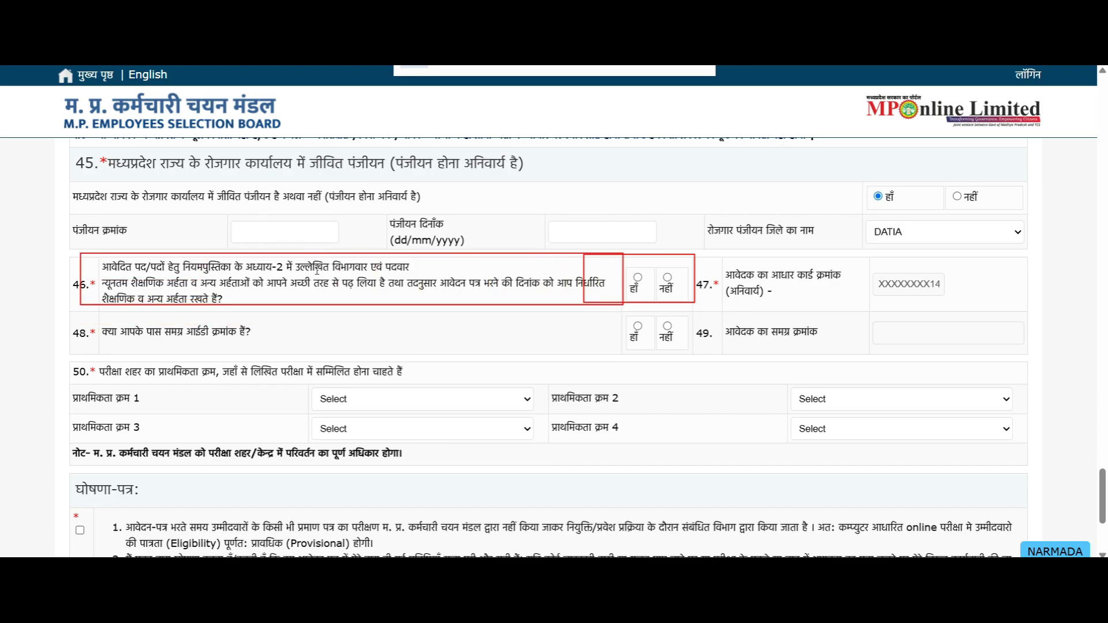
left_click_drag(288, 274, 395, 294)
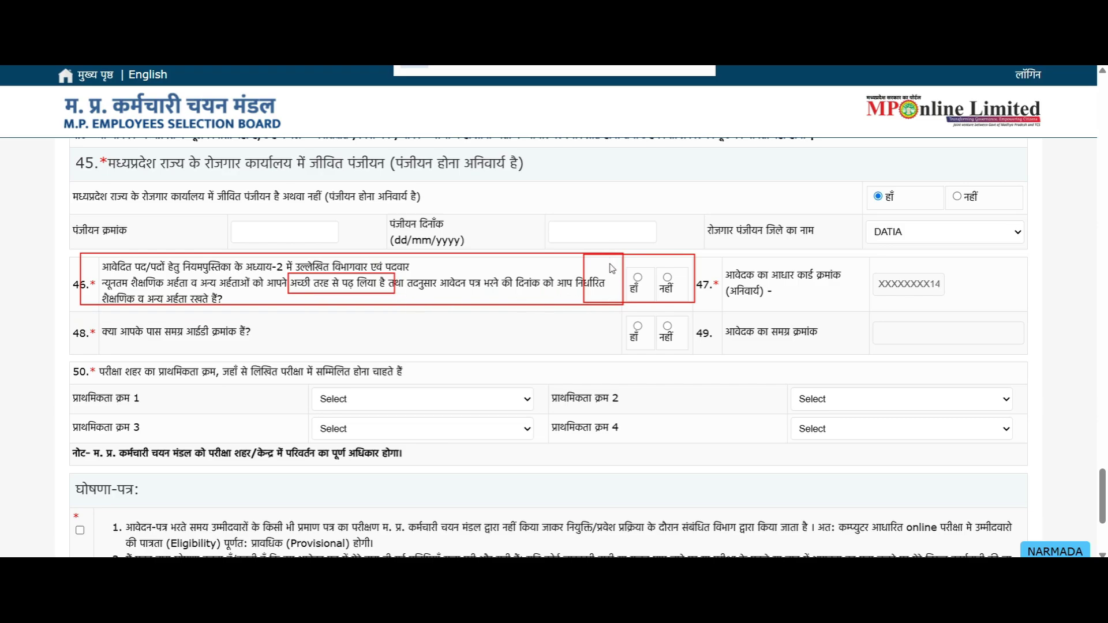
key("Escape")
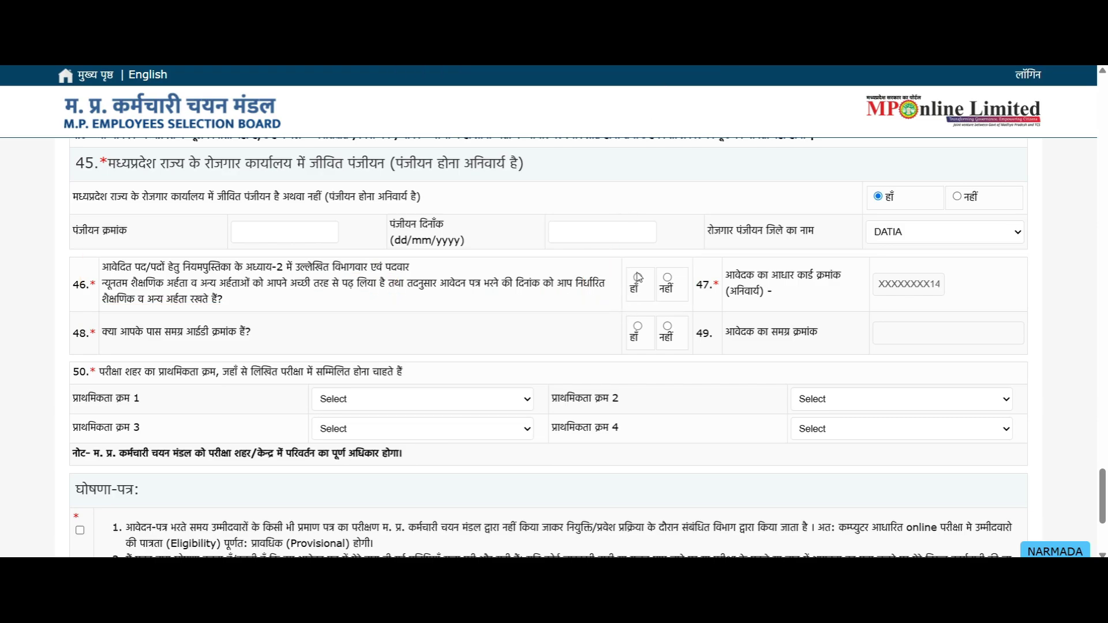
left_click(638, 279)
- Answer no to question 48 and set exam cities Gwalior, Bhopal, Indore, Ratlam in priority order
left_click(667, 326)
left_click_drag(1102, 506, 1103, 525)
left_click(444, 213)
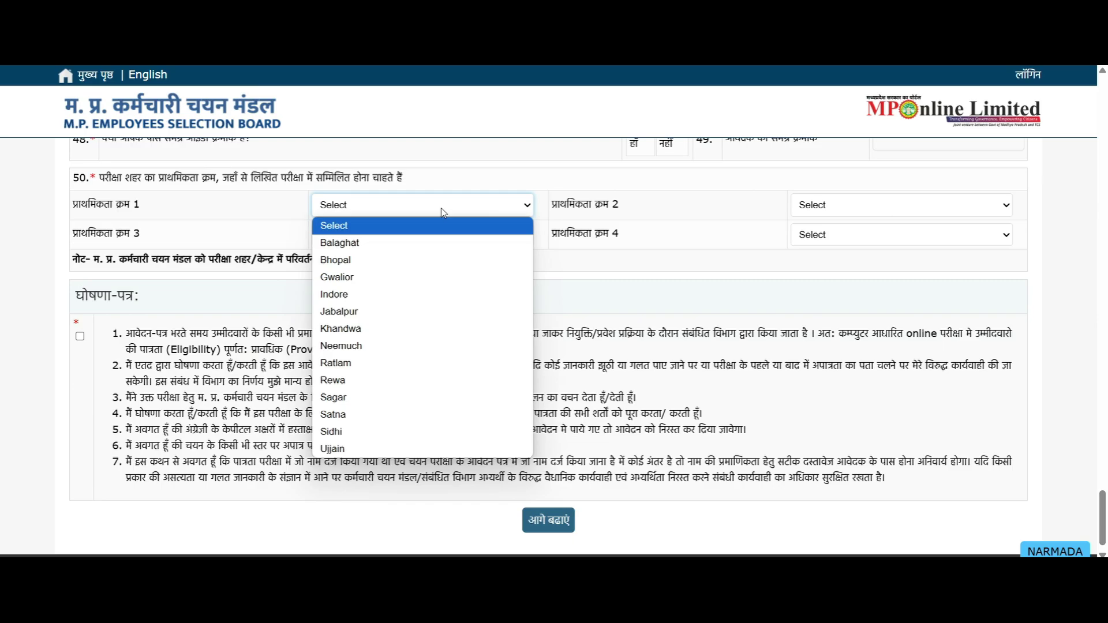
left_click(440, 277)
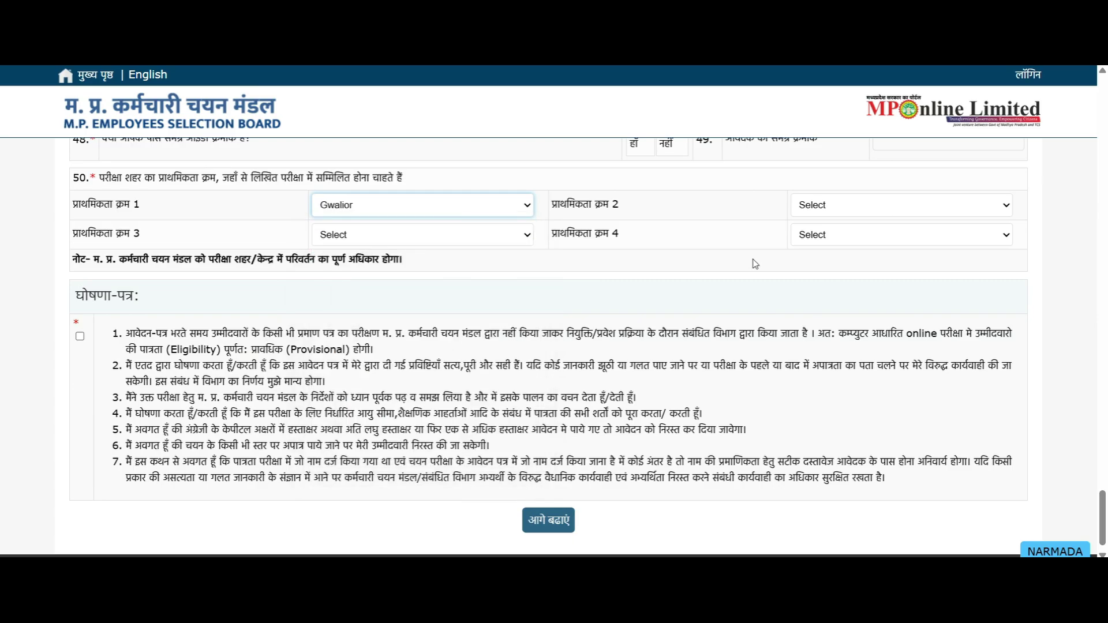
left_click(817, 205)
left_click(819, 258)
left_click(361, 237)
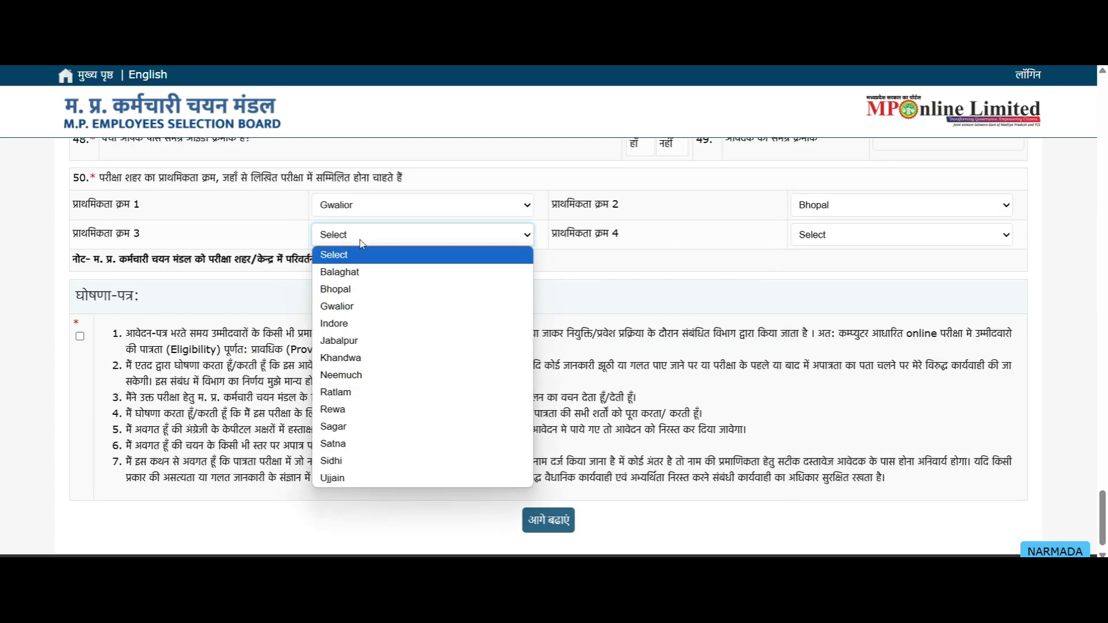
left_click(357, 322)
left_click(827, 241)
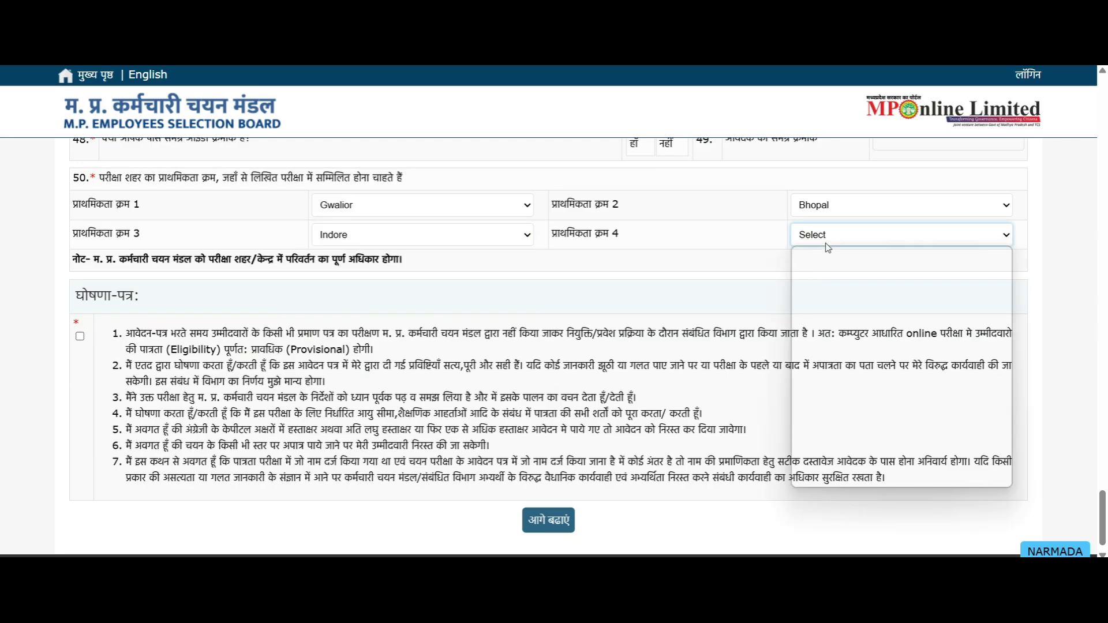
left_click(840, 391)
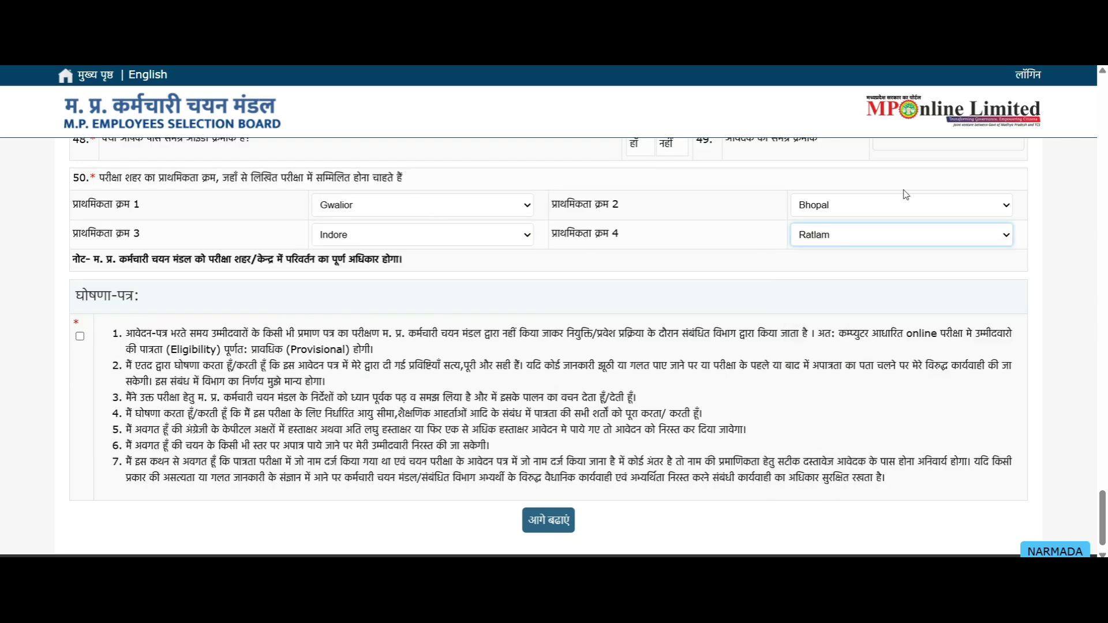
- Tick the application's declaration checkbox
left_click(81, 338)
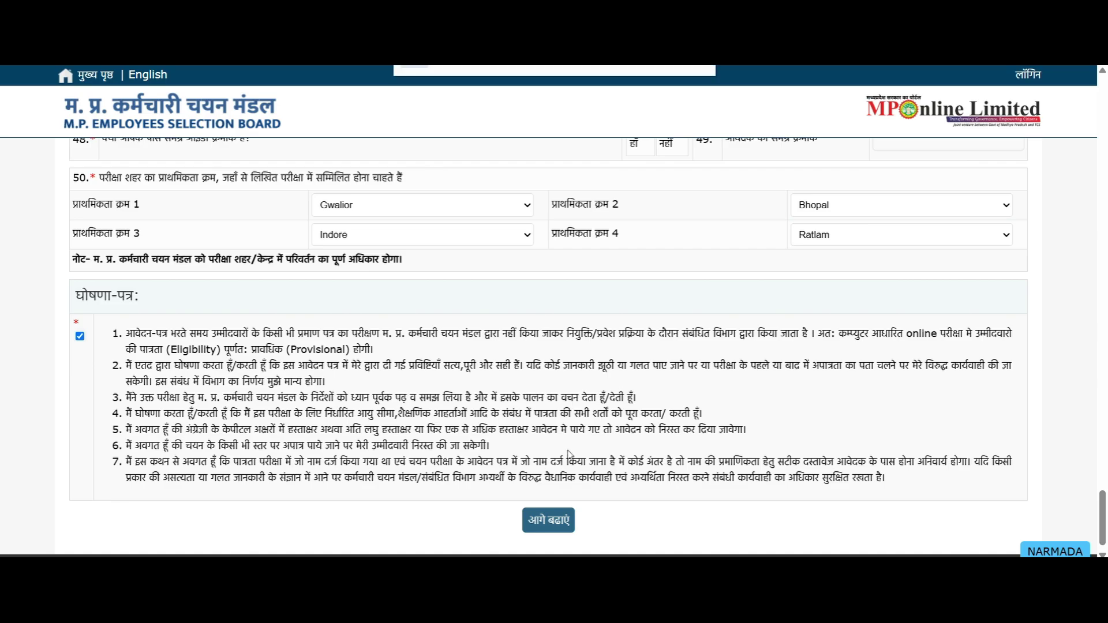
left_click_drag(502, 488, 600, 536)
left_click(498, 506)
left_click_drag(499, 506, 604, 551)
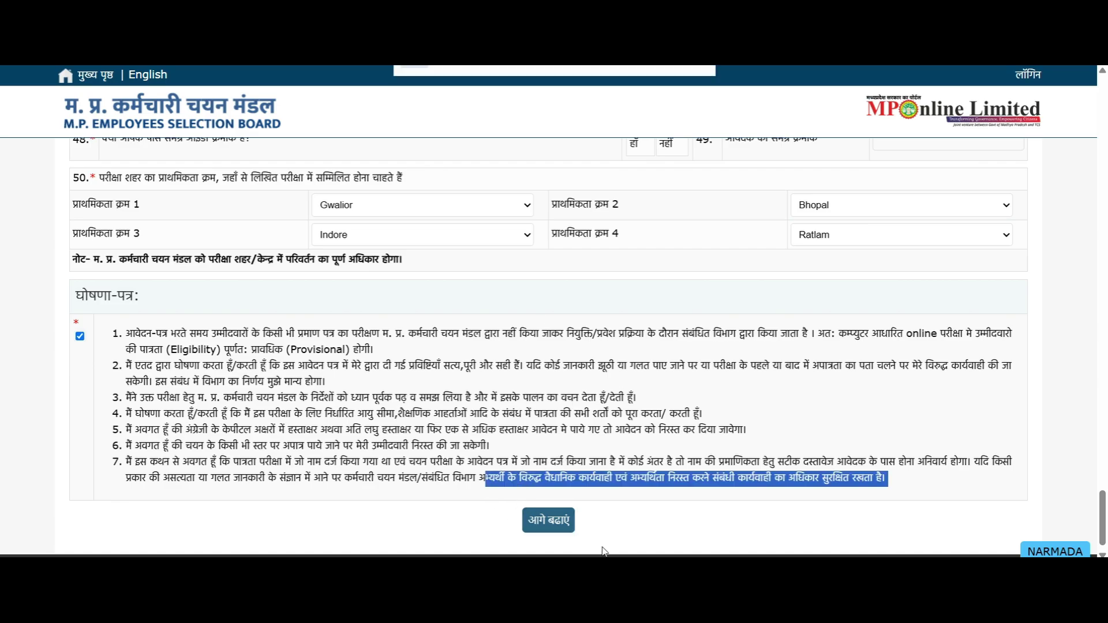
left_click(588, 237)
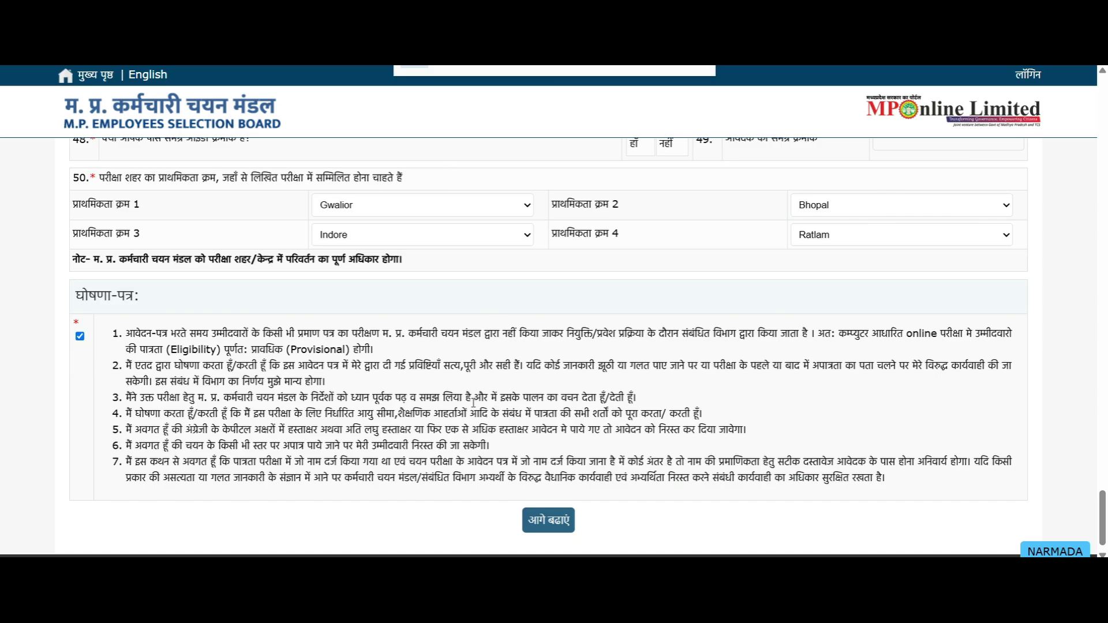